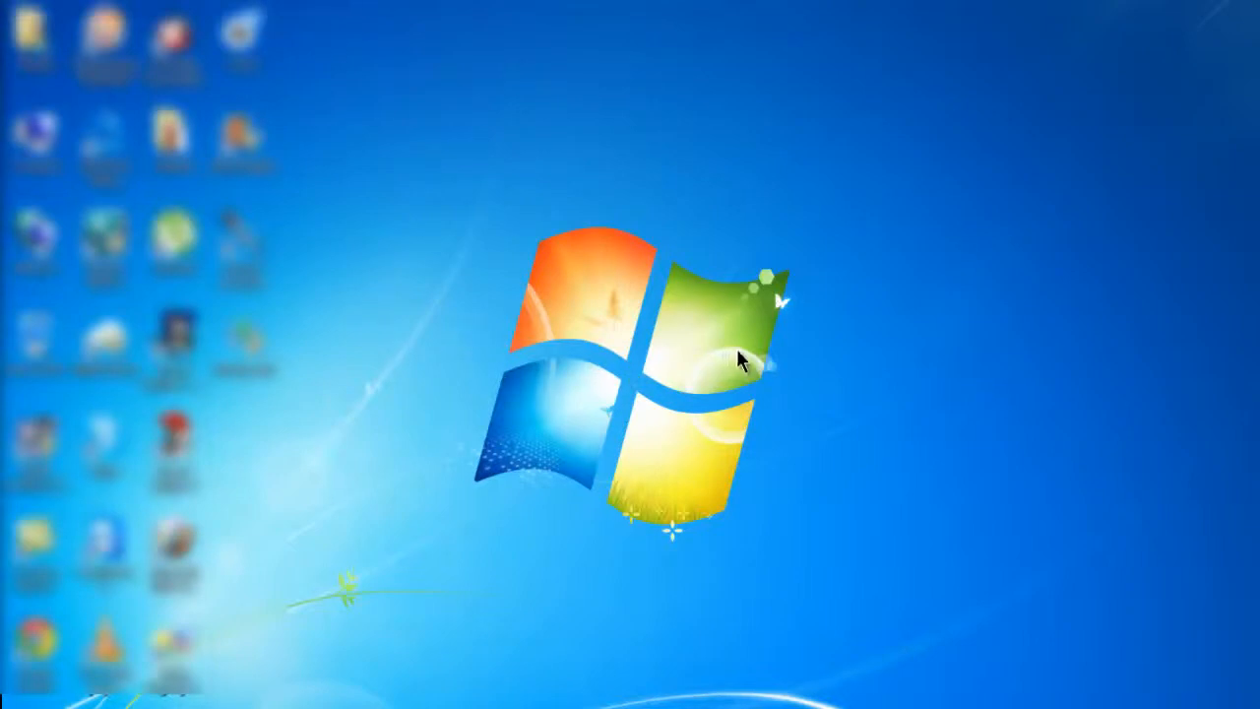
# - Refresh the Windows desktop twice from its right-click menu
pyautogui.rightClick(467, 290)
pyautogui.click(512, 345)
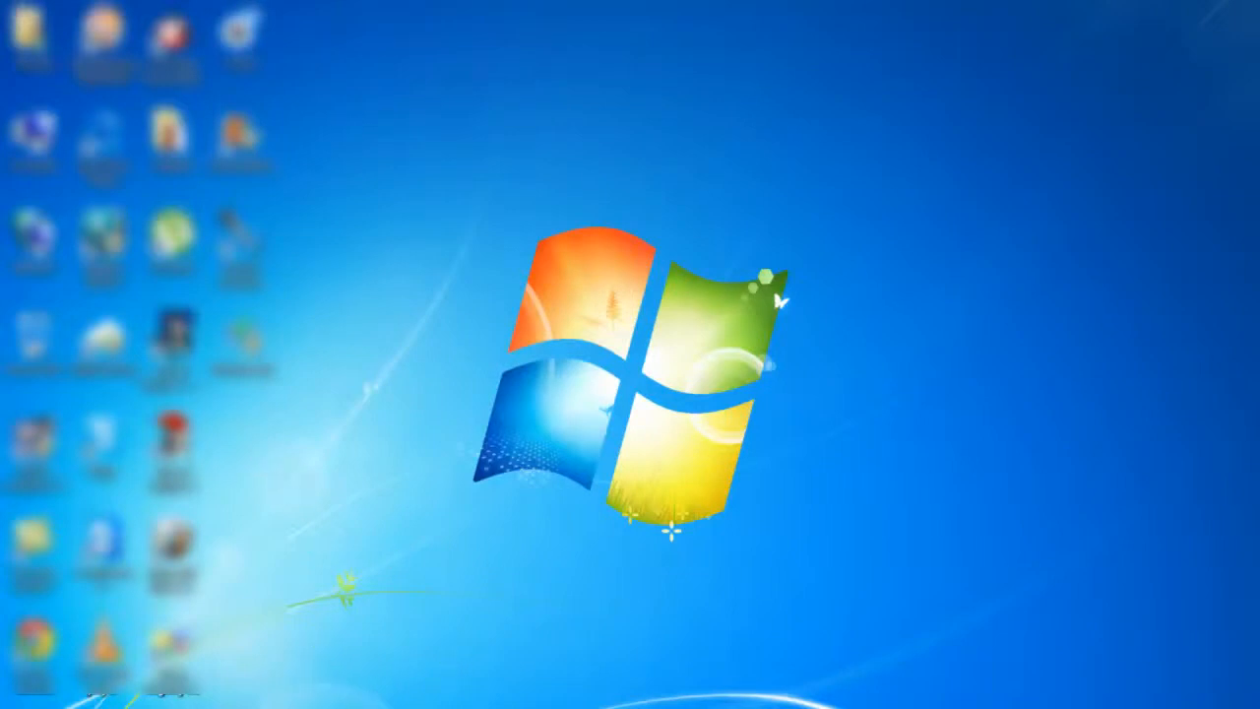
pyautogui.rightClick(233, 414)
pyautogui.click(272, 474)
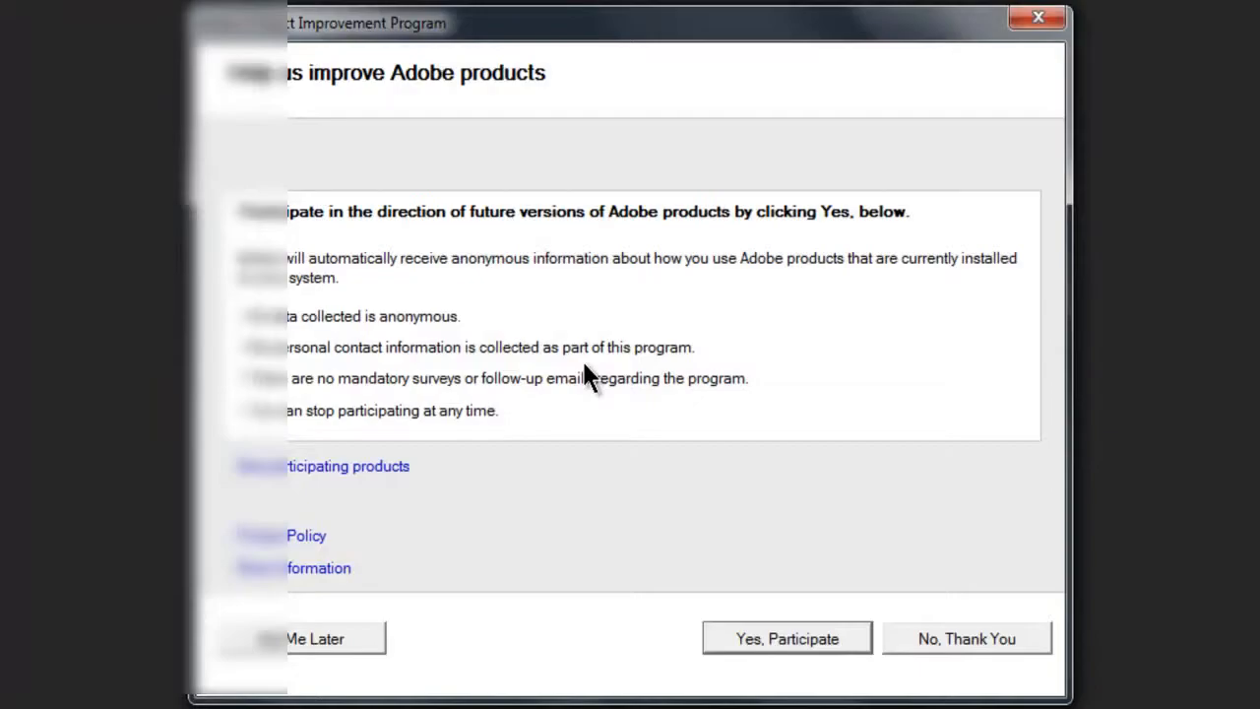
# - Dismiss the improvement prompt and create a project named after the author, keeping HDV capture and audio Samples
pyautogui.click(1037, 18)
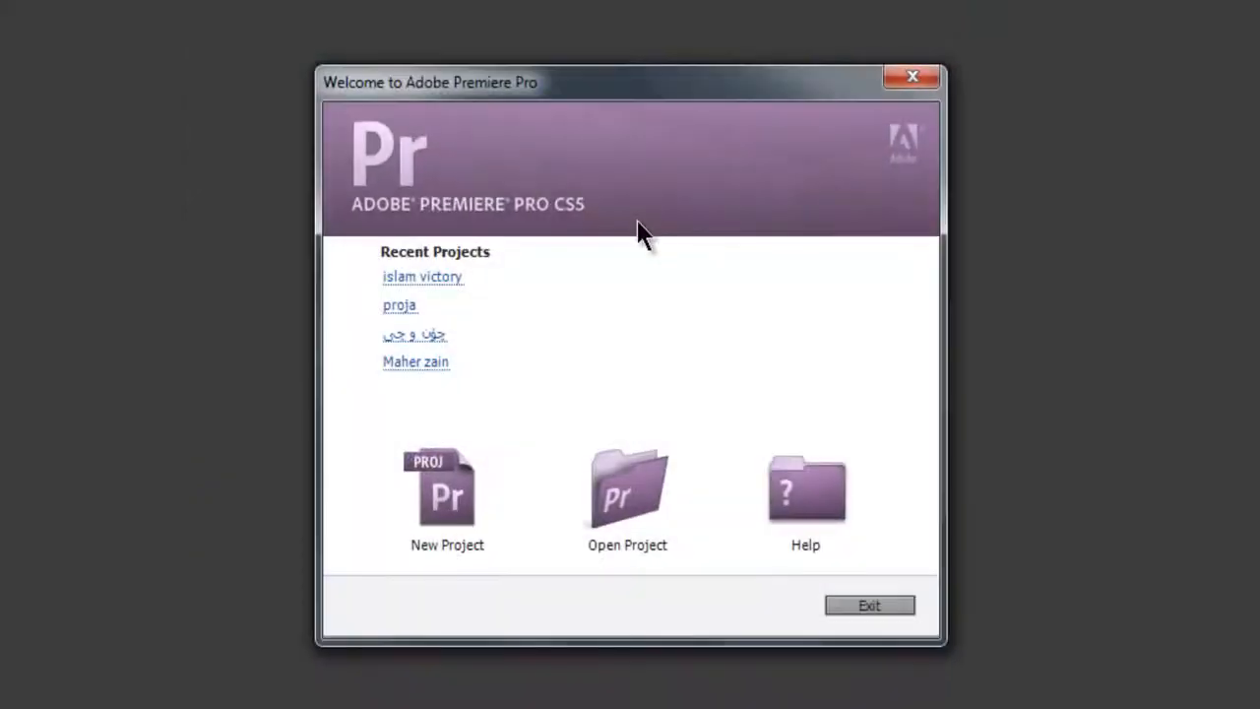
pyautogui.click(429, 519)
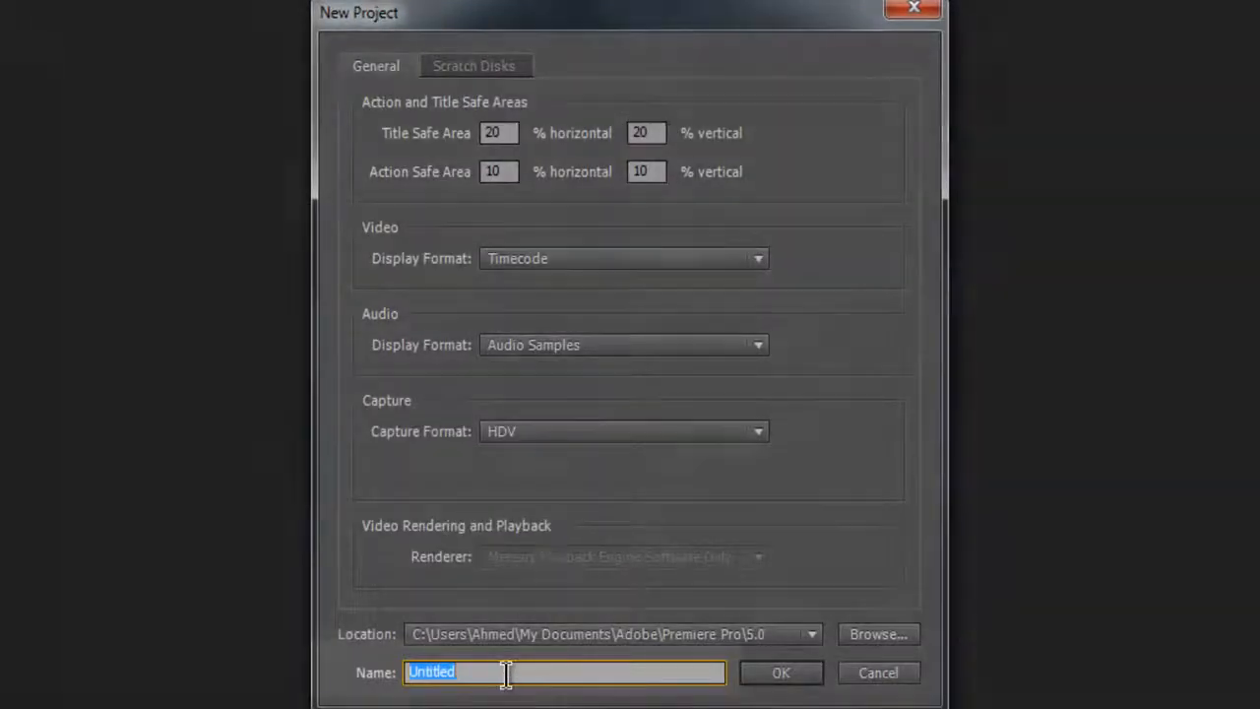
pyautogui.write('A')
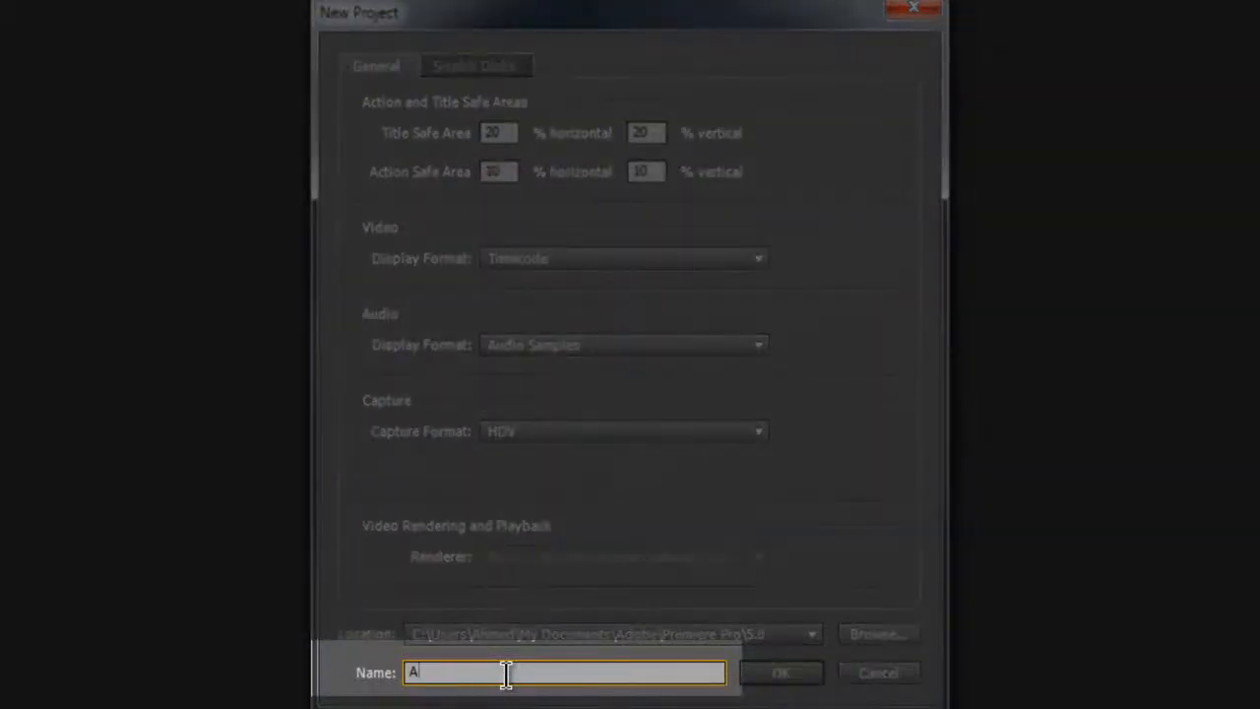
pyautogui.write('hmad Kawa')
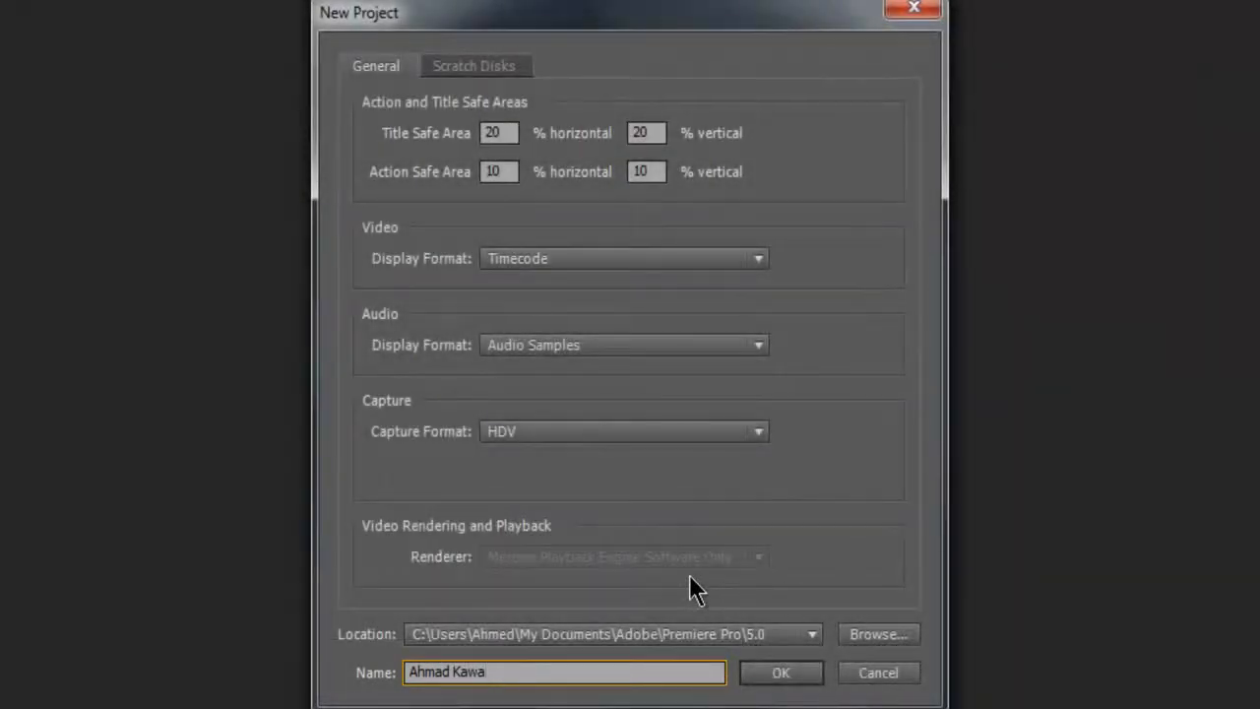
pyautogui.click(693, 431)
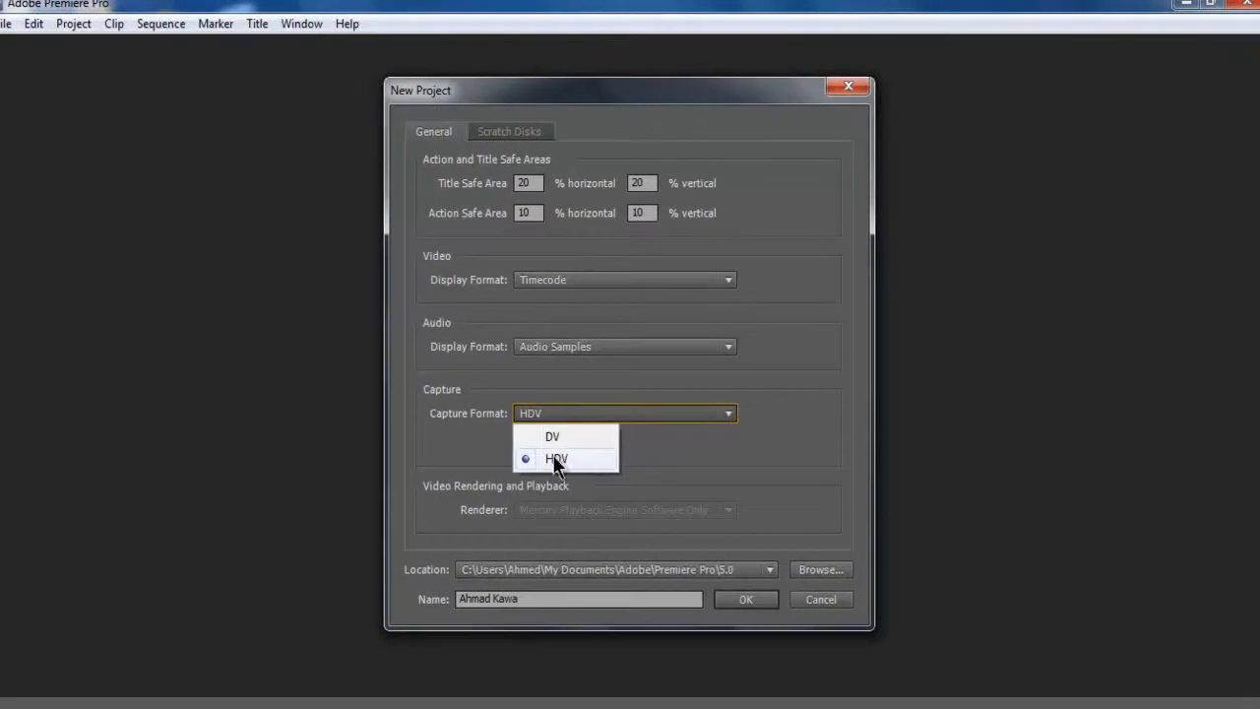
pyautogui.click(621, 413)
pyautogui.click(630, 346)
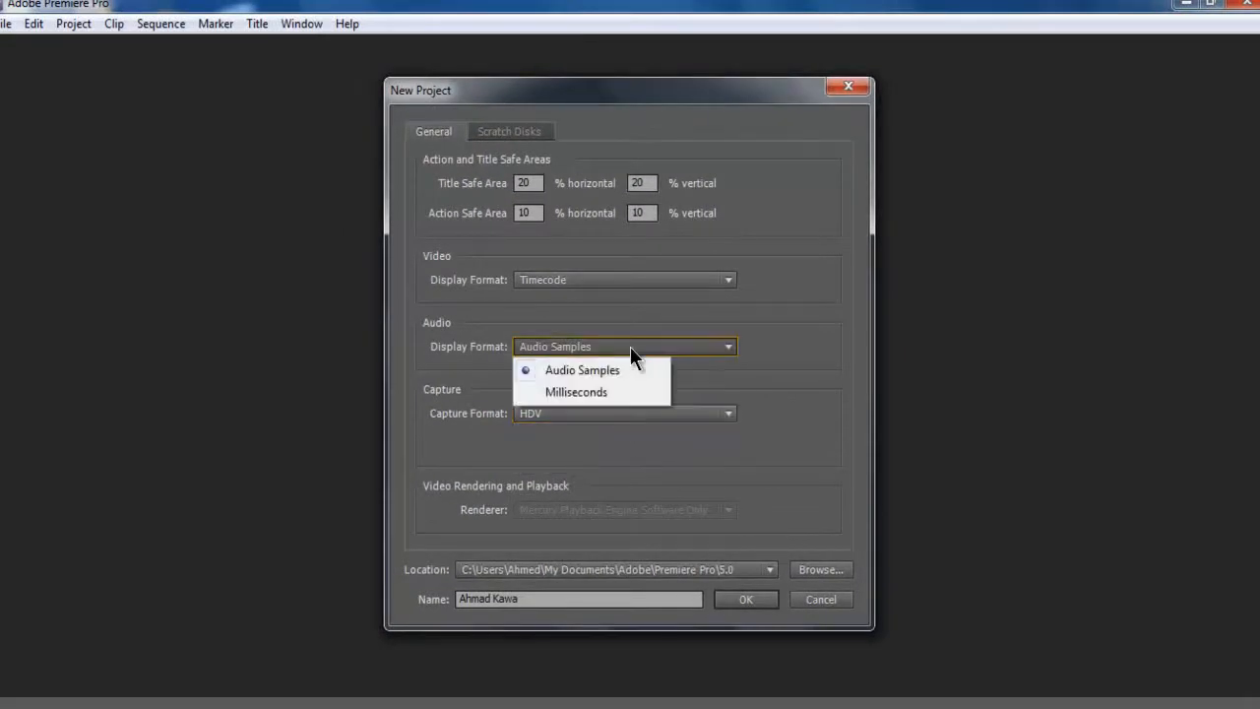
pyautogui.click(636, 368)
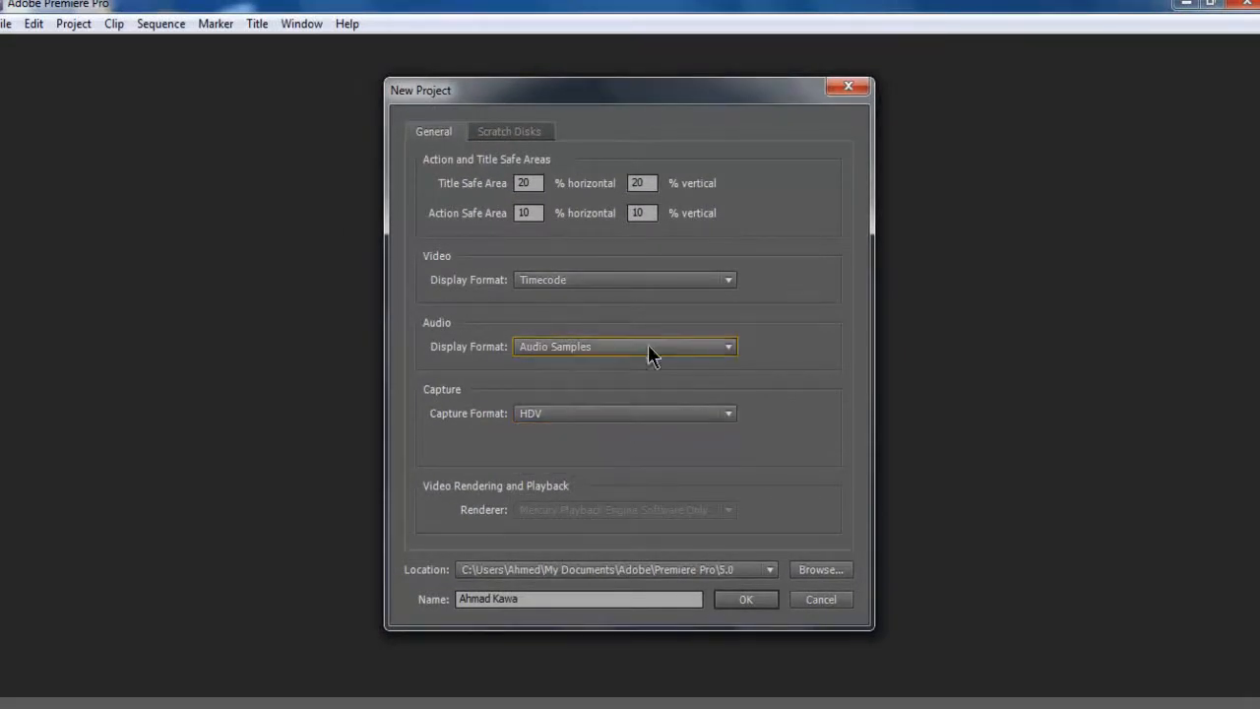
pyautogui.click(747, 599)
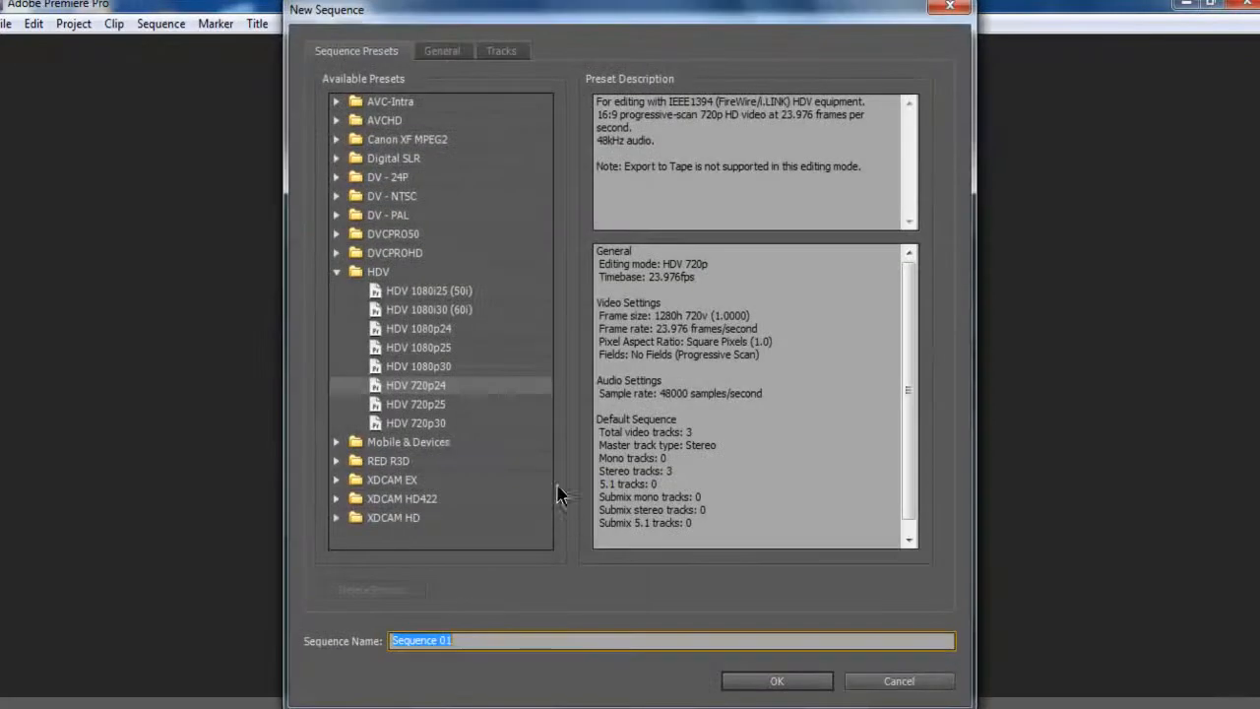
# - Compare the HDV 1080p30 and 1080p25 presets, then create the sequence from HDV 720p24
pyautogui.click(335, 273)
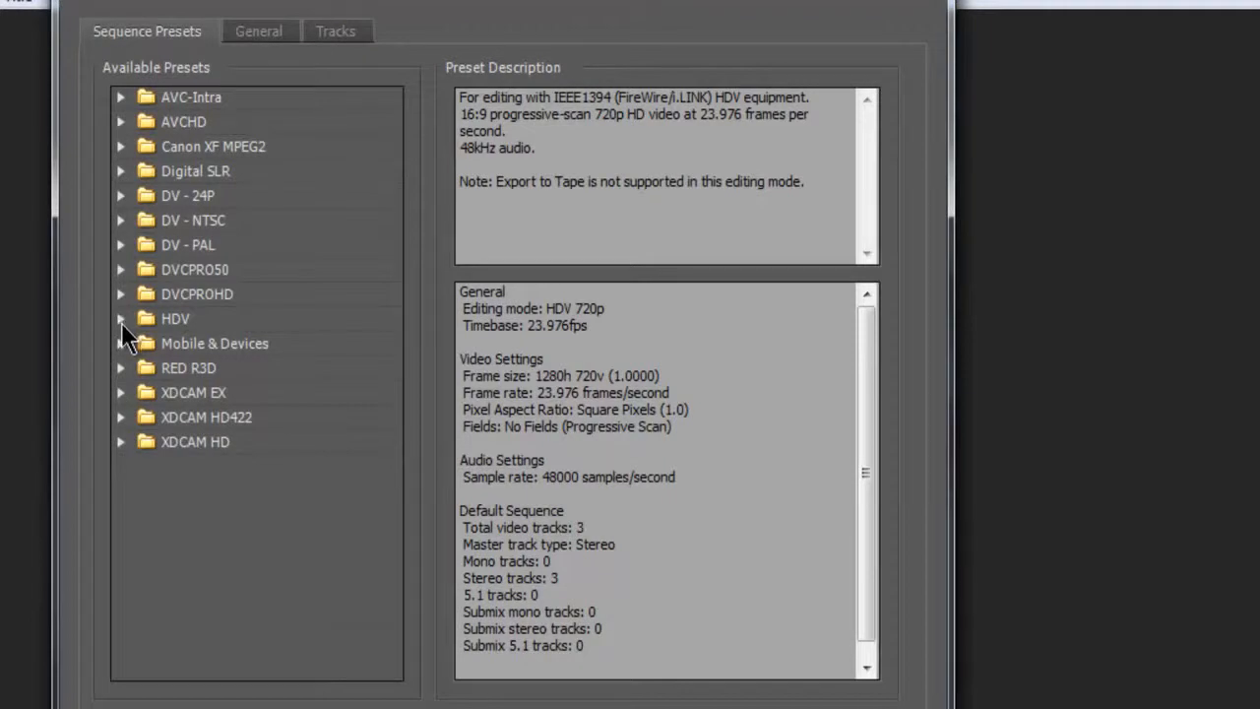
pyautogui.click(121, 321)
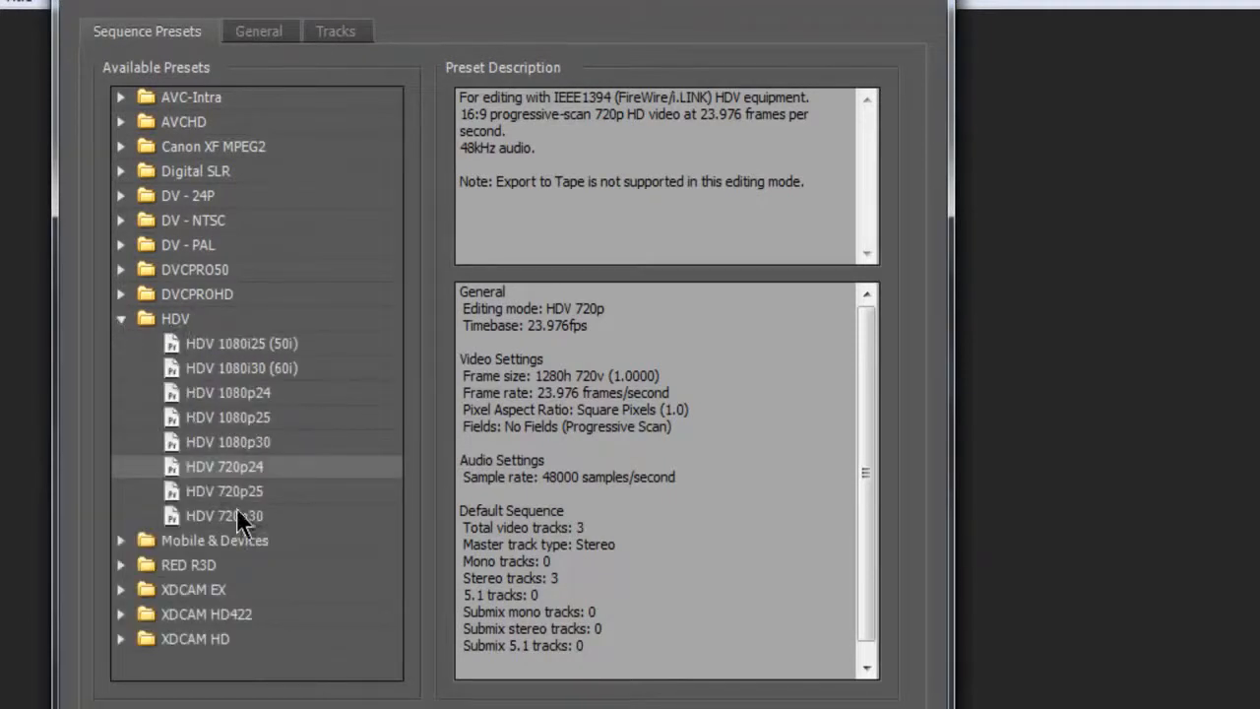
pyautogui.click(241, 436)
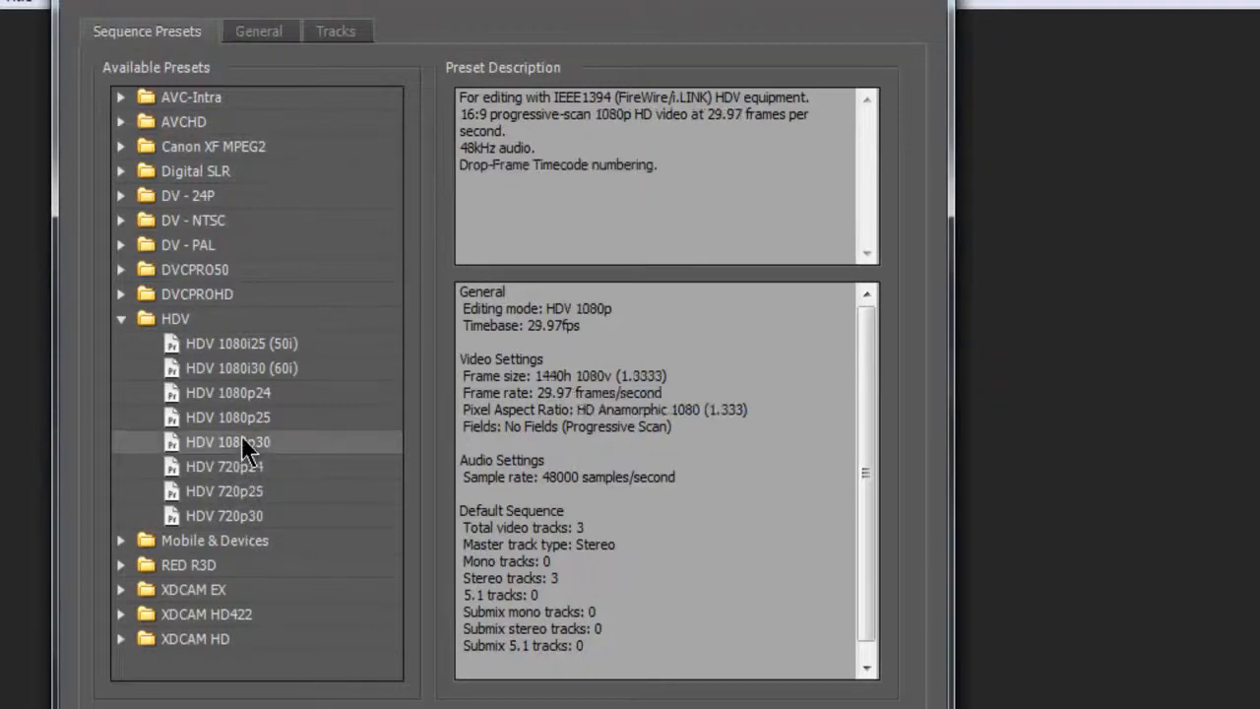
pyautogui.click(241, 417)
pyautogui.click(241, 471)
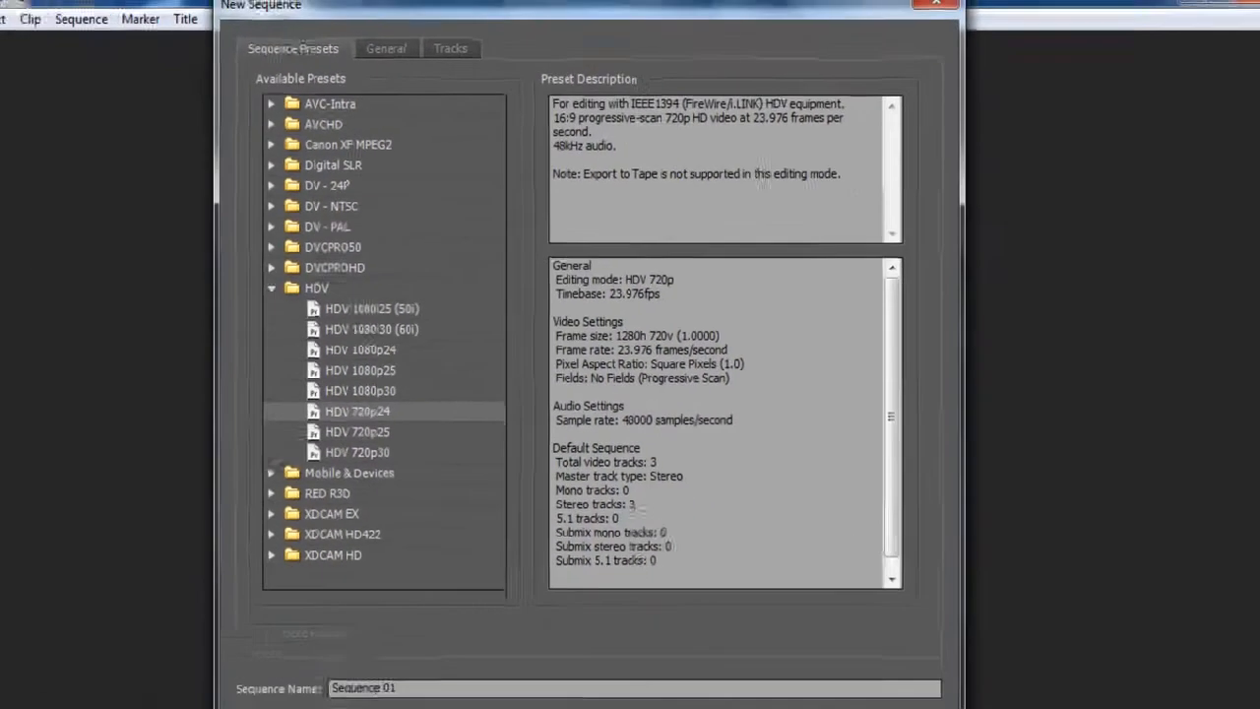
pyautogui.click(759, 675)
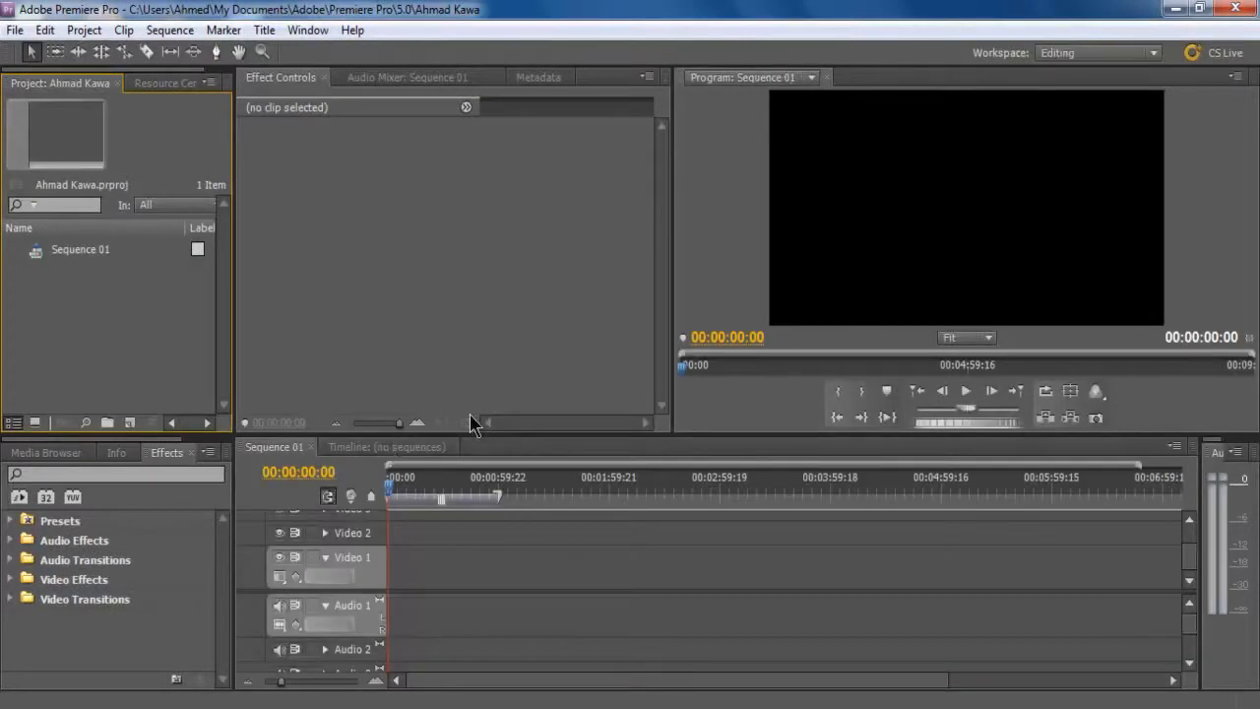
# - Scrub the empty sequence and leave Sequence 01's name unchanged
pyautogui.moveTo(548, 515); pyautogui.dragTo(378, 534)
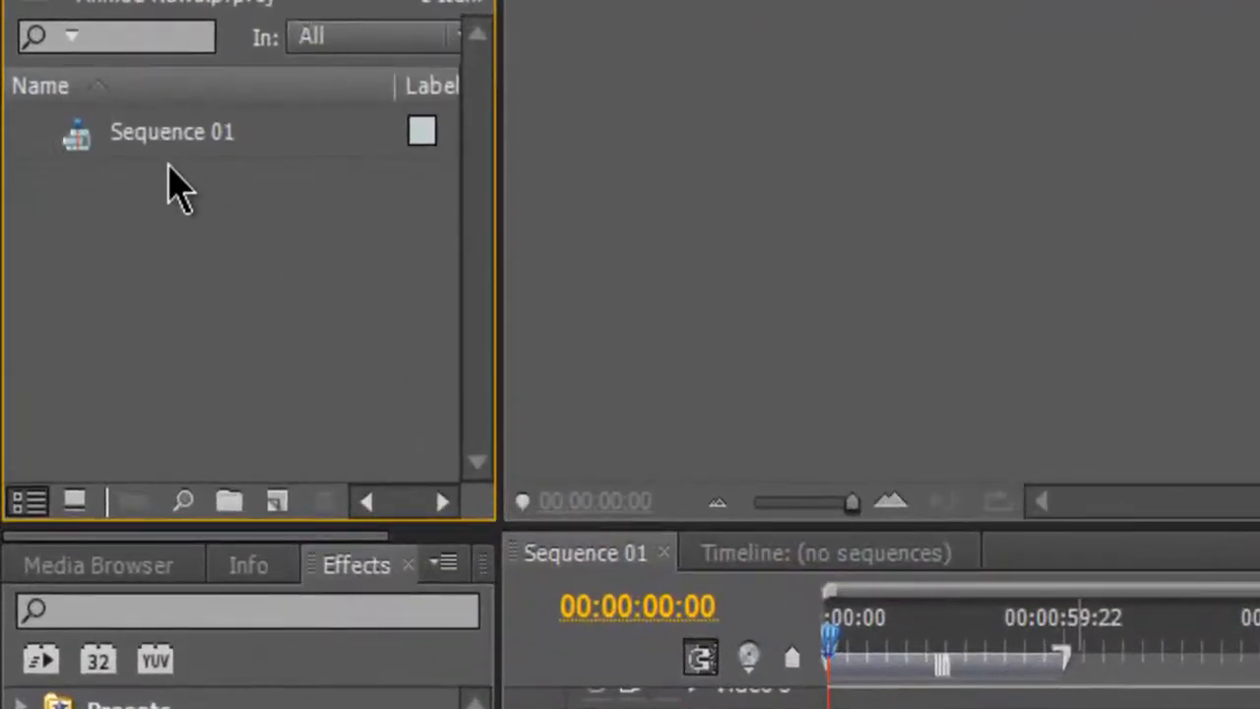
pyautogui.click(183, 138)
pyautogui.click(183, 138)
pyautogui.click(599, 588)
# - Close the empty 'Timeline: (no sequences)' tab and return the playhead to 00:00:00:00
pyautogui.click(788, 556)
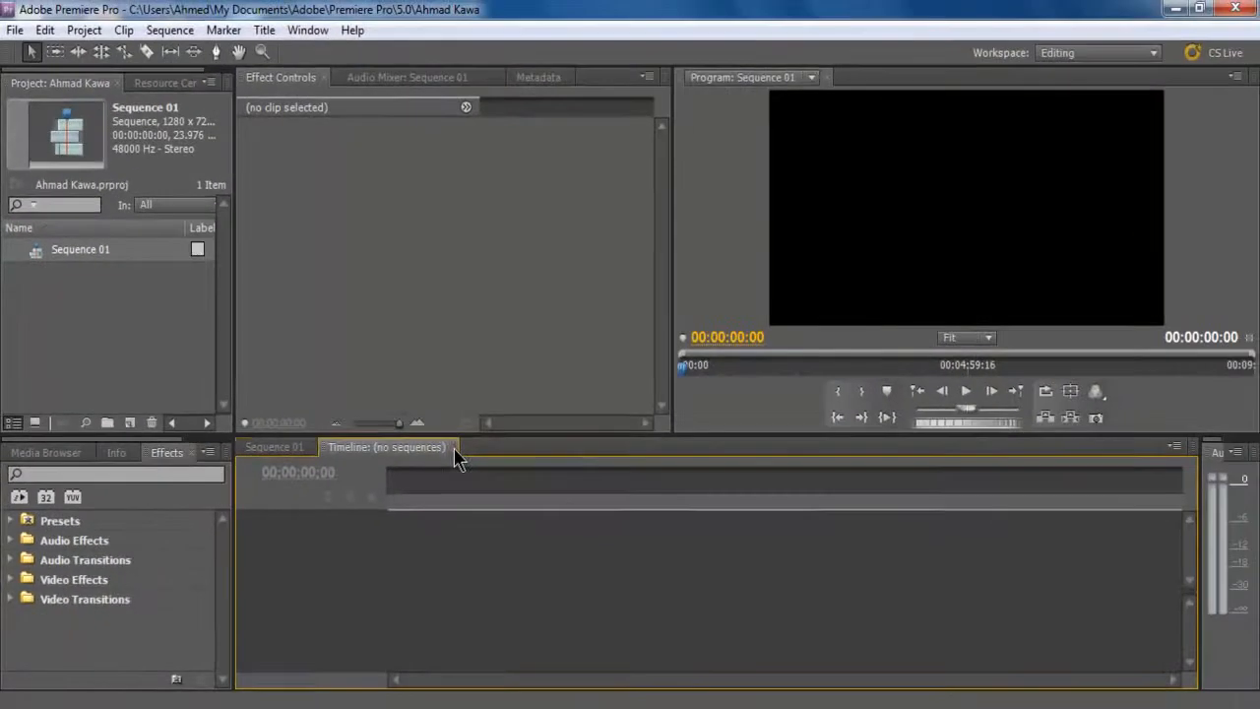
pyautogui.click(454, 448)
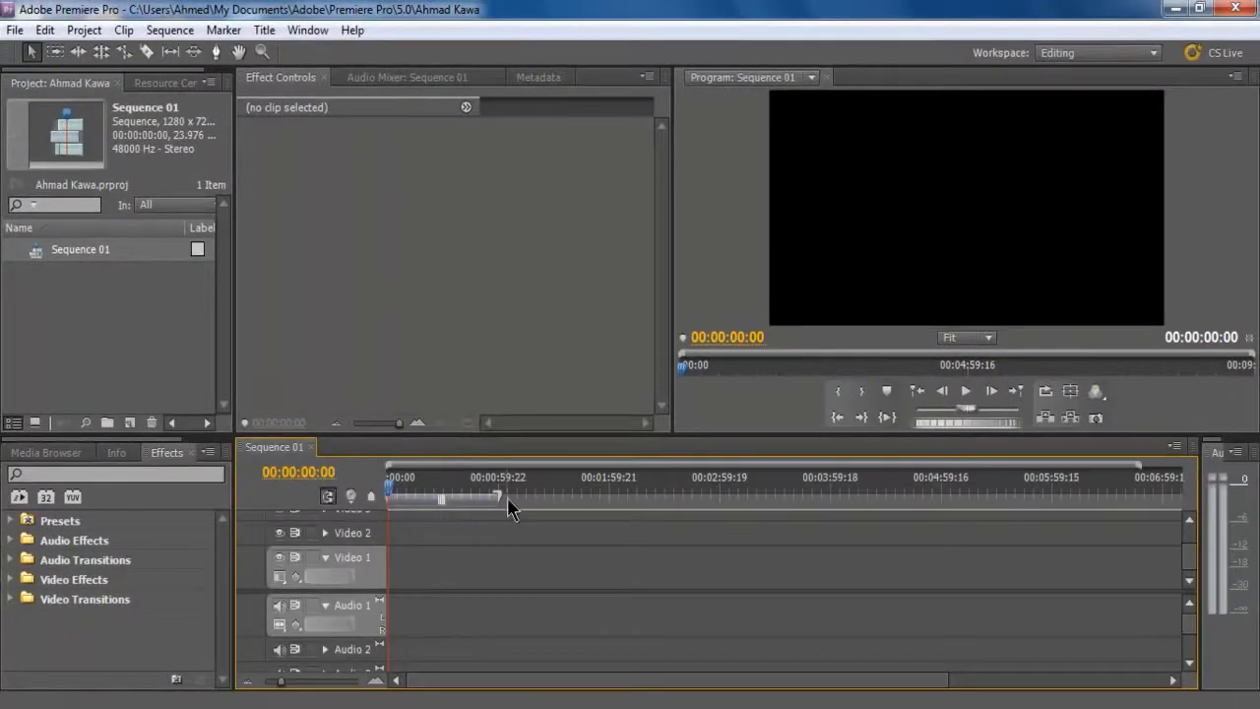
pyautogui.click(770, 485)
pyautogui.moveTo(770, 514); pyautogui.dragTo(361, 492)
pyautogui.click(100, 319)
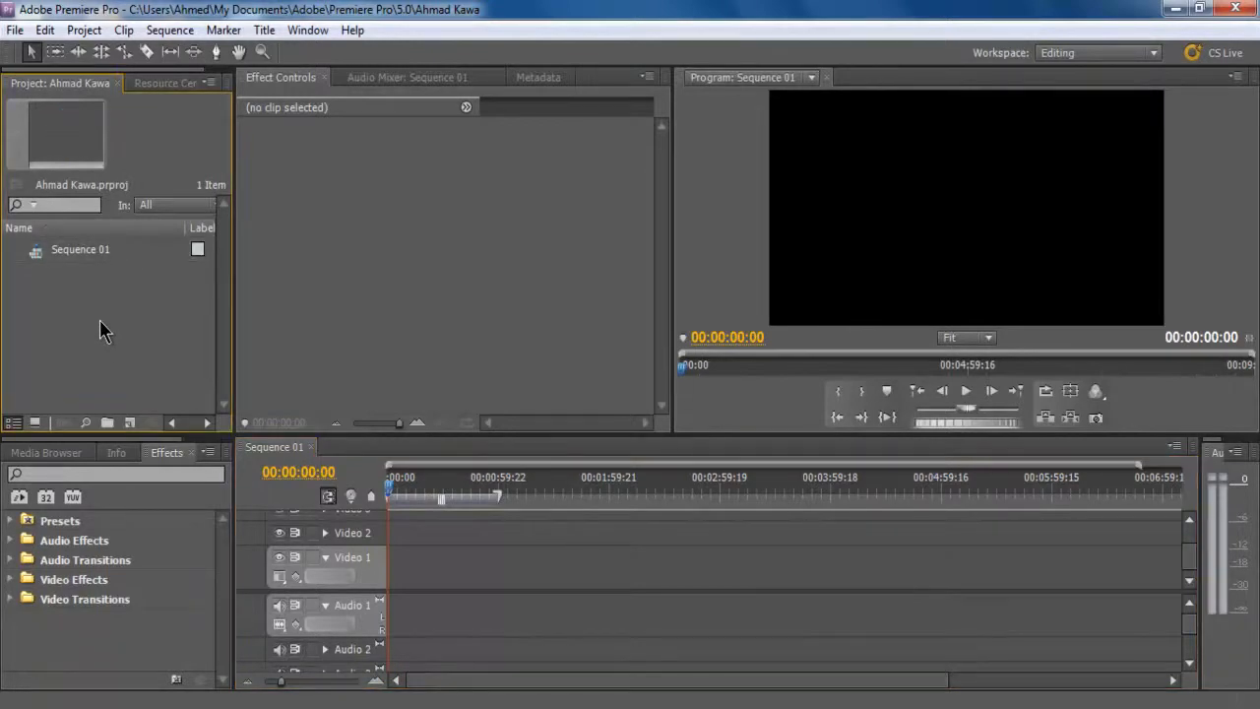
# - Import 2.MOV from E:\chon u chi\Vedio into the Project panel
pyautogui.doubleClick(99, 319)
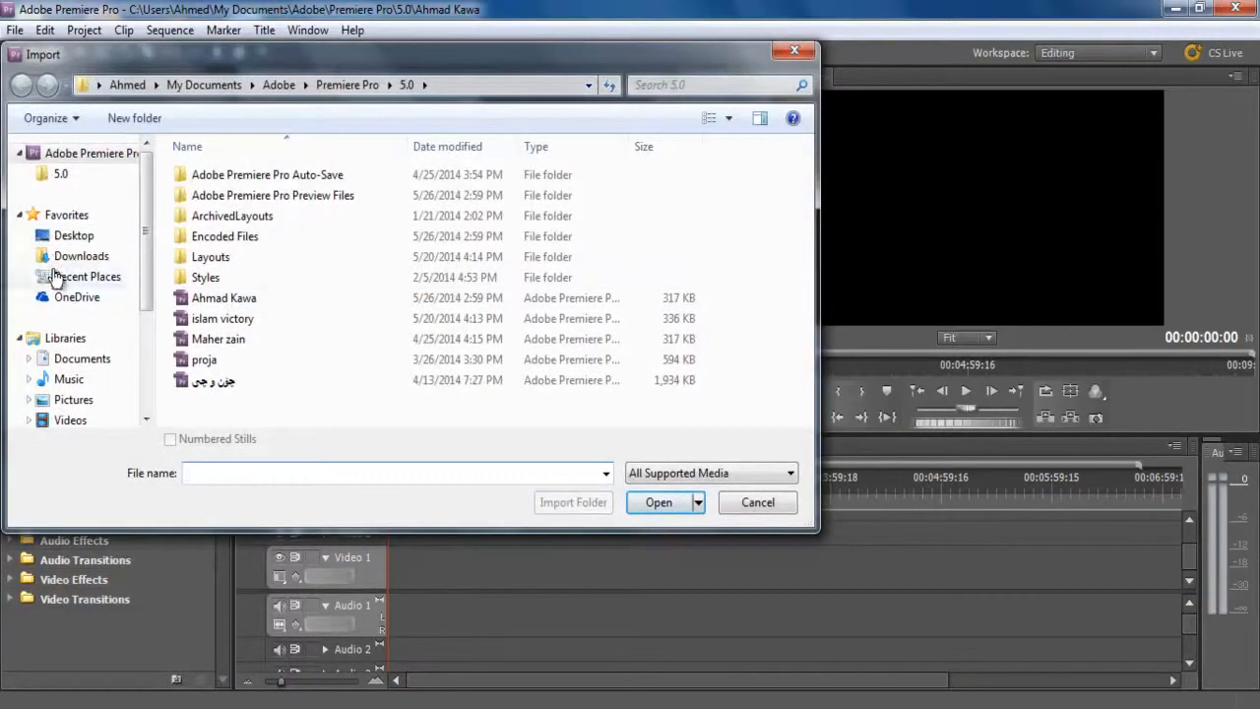
pyautogui.moveTo(142, 291); pyautogui.dragTo(144, 392)
pyautogui.click(98, 349)
pyautogui.moveTo(323, 64); pyautogui.dragTo(515, 157)
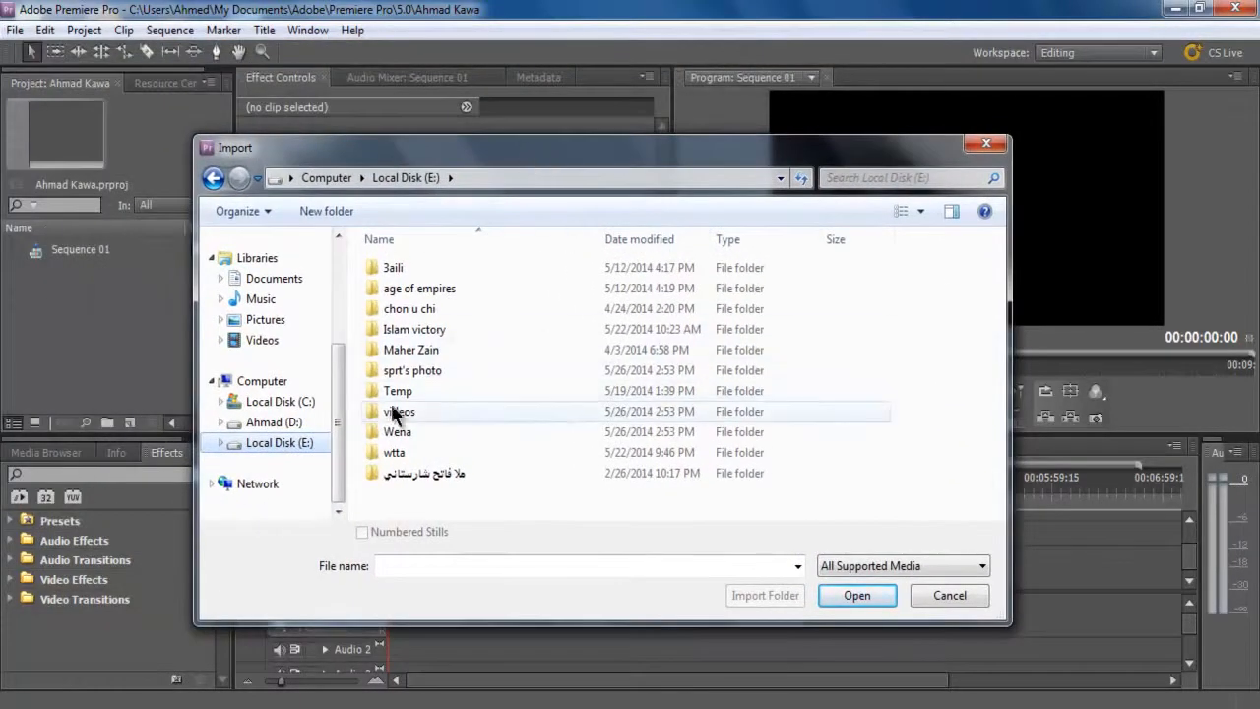
pyautogui.doubleClick(413, 310)
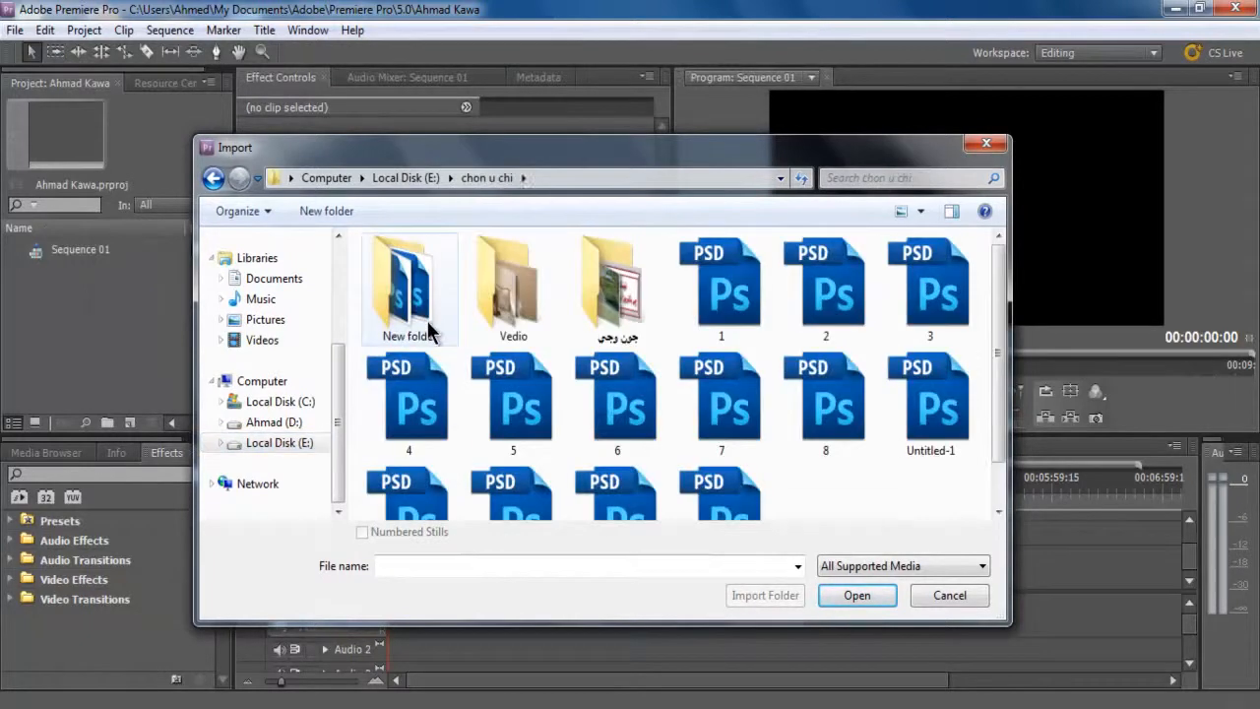
pyautogui.doubleClick(517, 323)
pyautogui.doubleClick(510, 295)
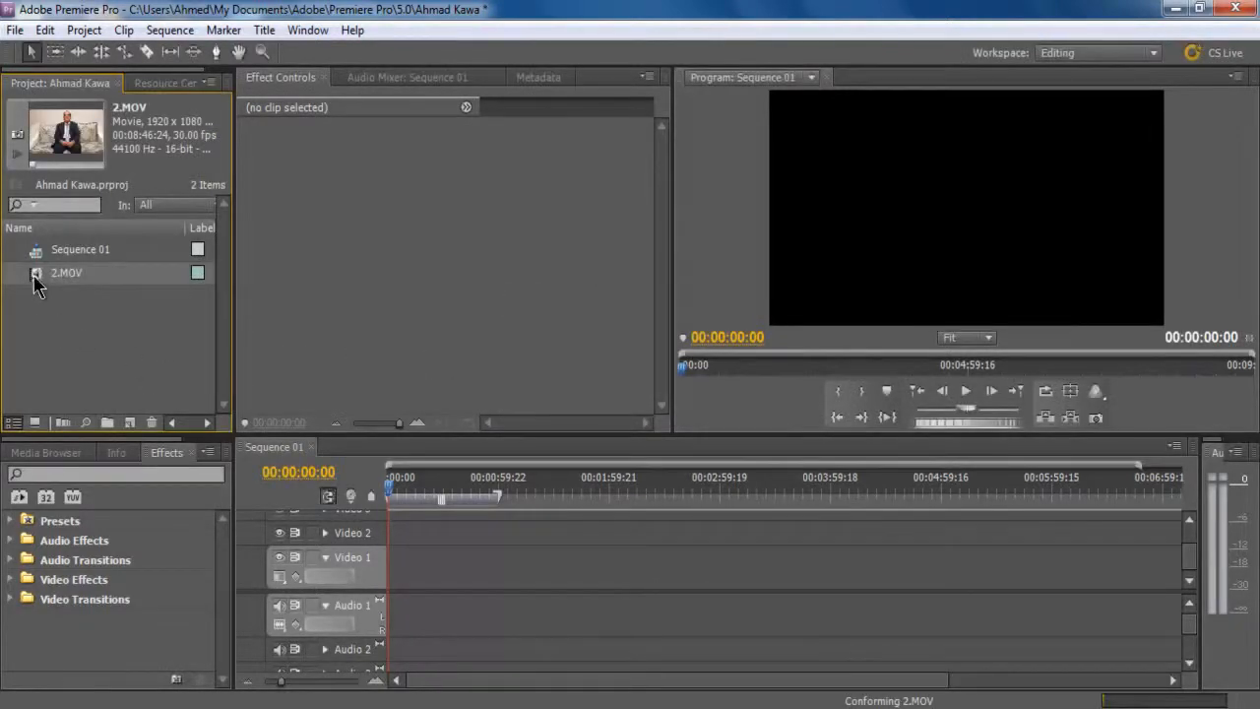
# - Place 2.MOV at the start of Video 1 and zoom the timeline out to fit it
pyautogui.moveTo(35, 283); pyautogui.dragTo(628, 558)
pyautogui.press('-')
pyautogui.press('-')
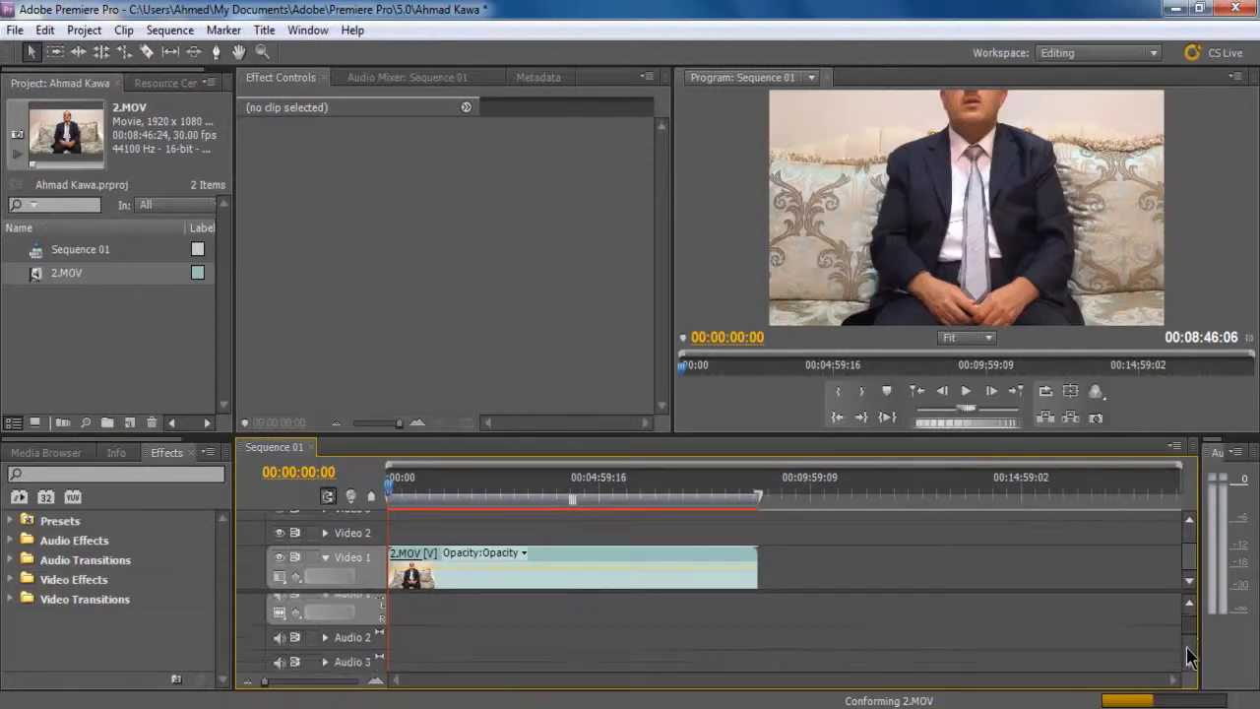
pyautogui.moveTo(1190, 614); pyautogui.dragTo(1175, 656)
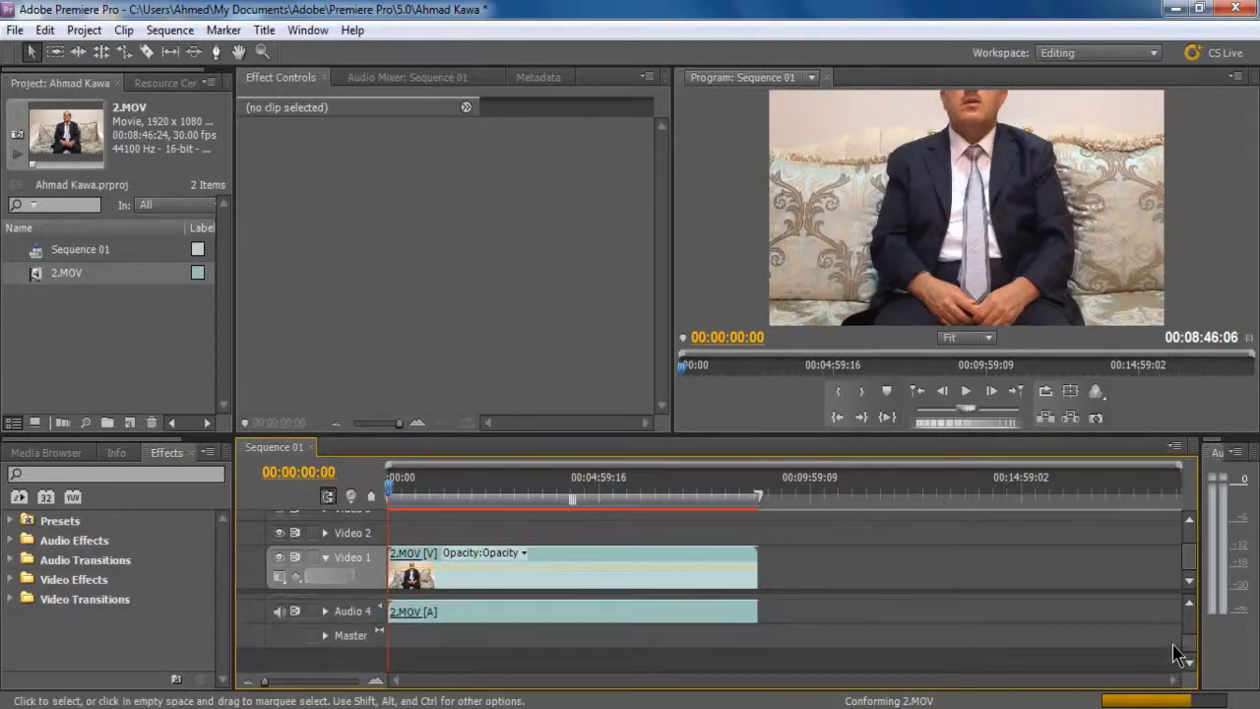
# - Set the Program monitor to 10% and scale the 2.MOV clip down around its centre
pyautogui.click(520, 561)
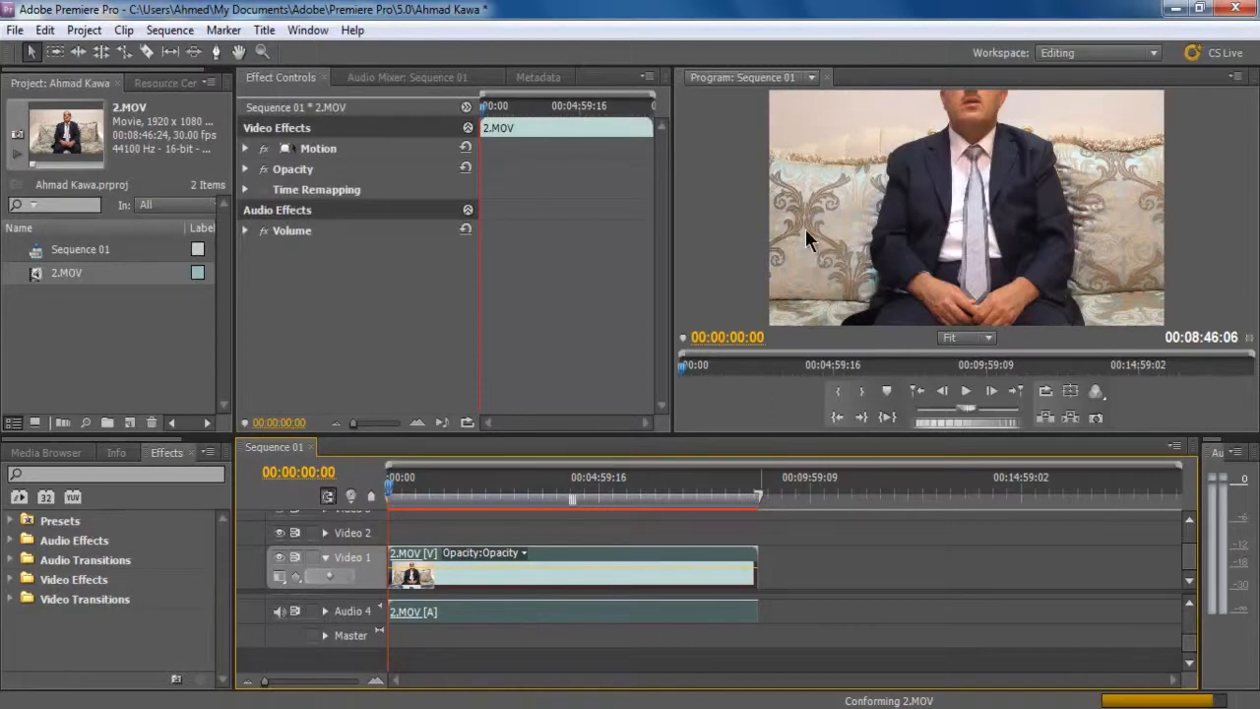
pyautogui.click(842, 231)
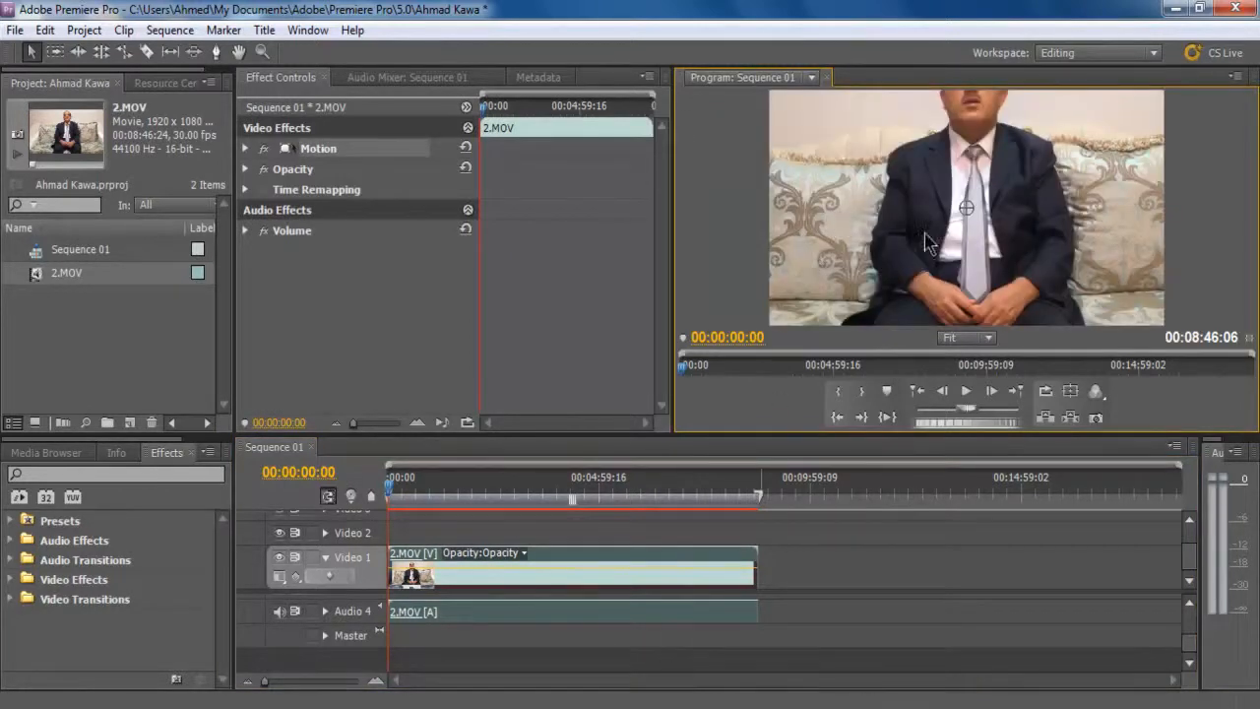
pyautogui.click(988, 338)
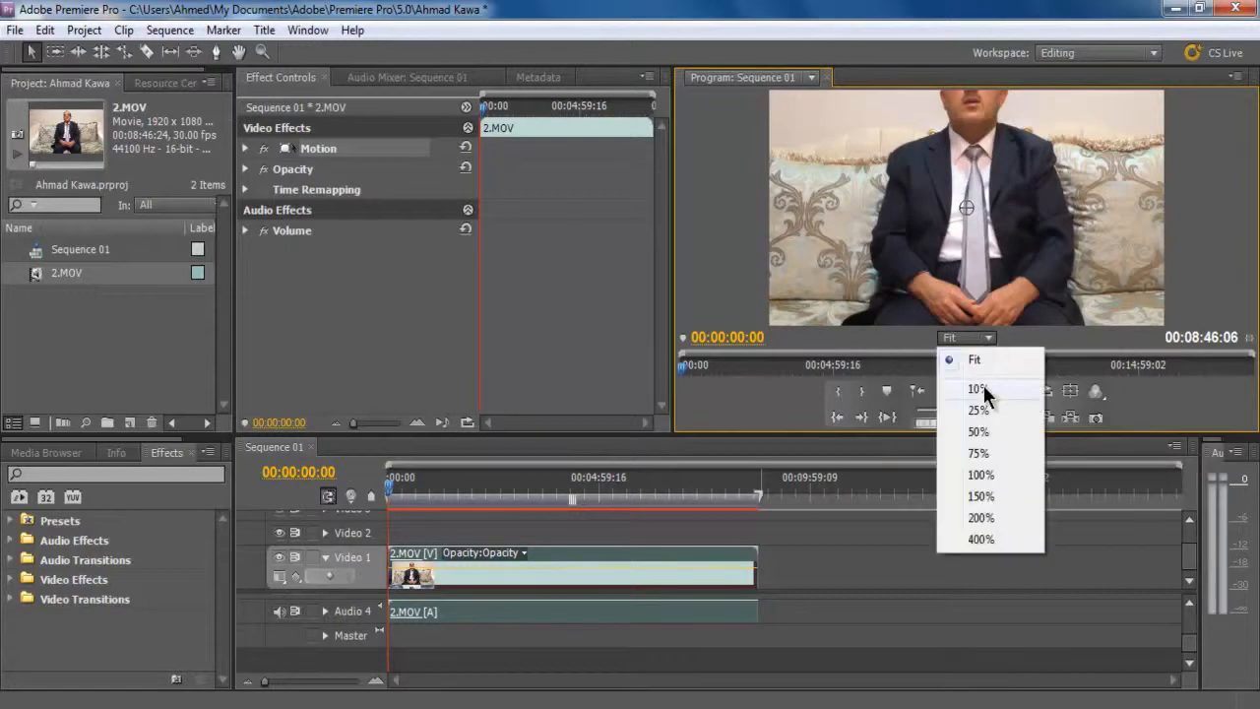
pyautogui.click(979, 389)
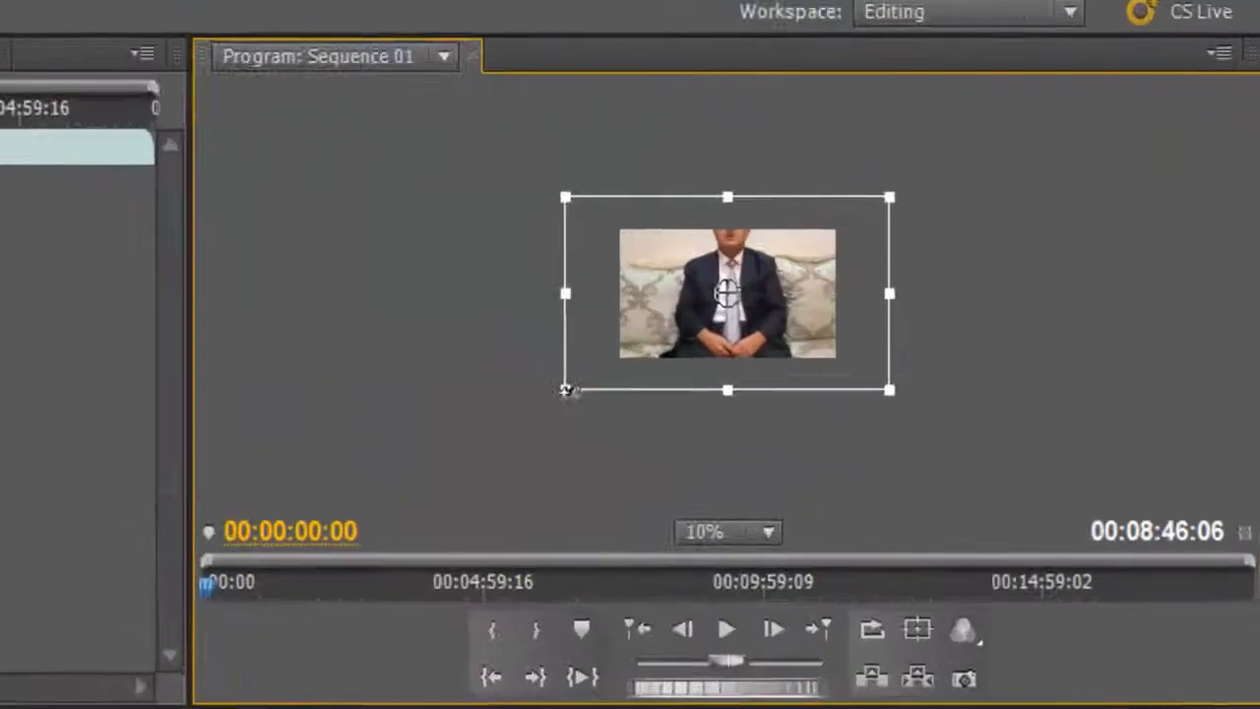
pyautogui.moveTo(855, 270); pyautogui.dragTo(881, 254)
pyautogui.moveTo(509, 407); pyautogui.dragTo(518, 400)
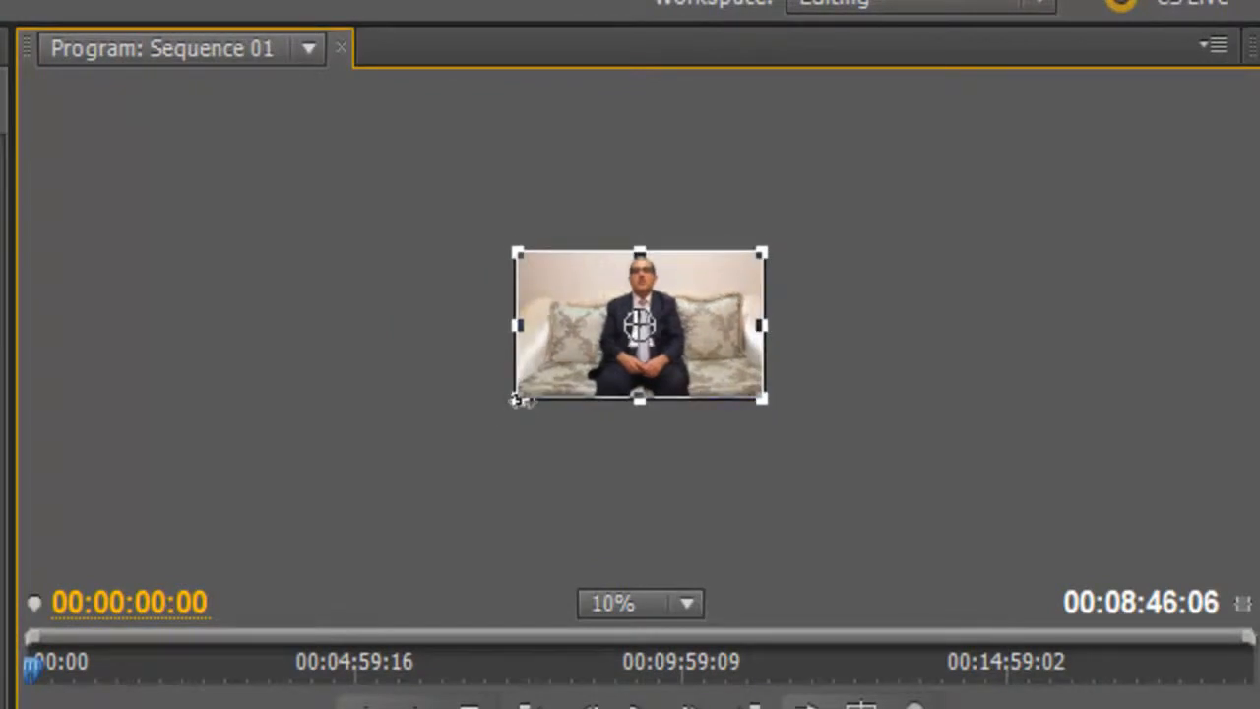
# - Check the frame at 100% and 25% zoom, enlarging the clip slightly to fill it
pyautogui.click(686, 604)
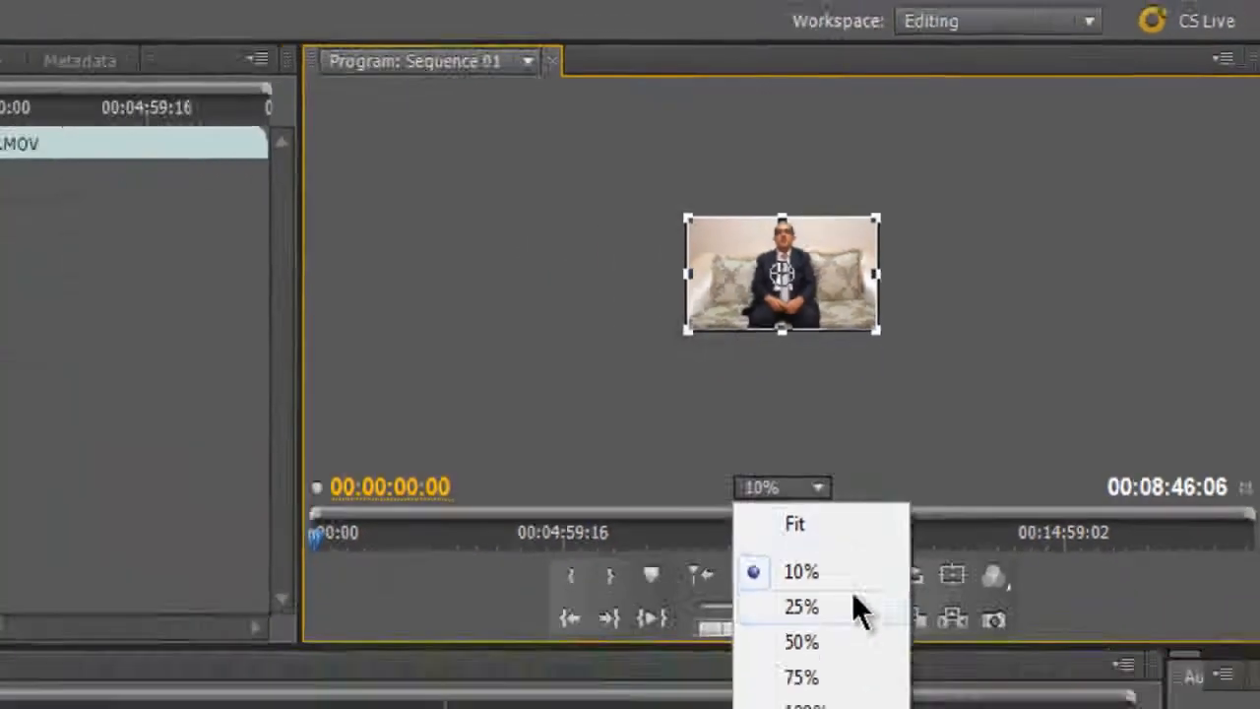
pyautogui.click(994, 475)
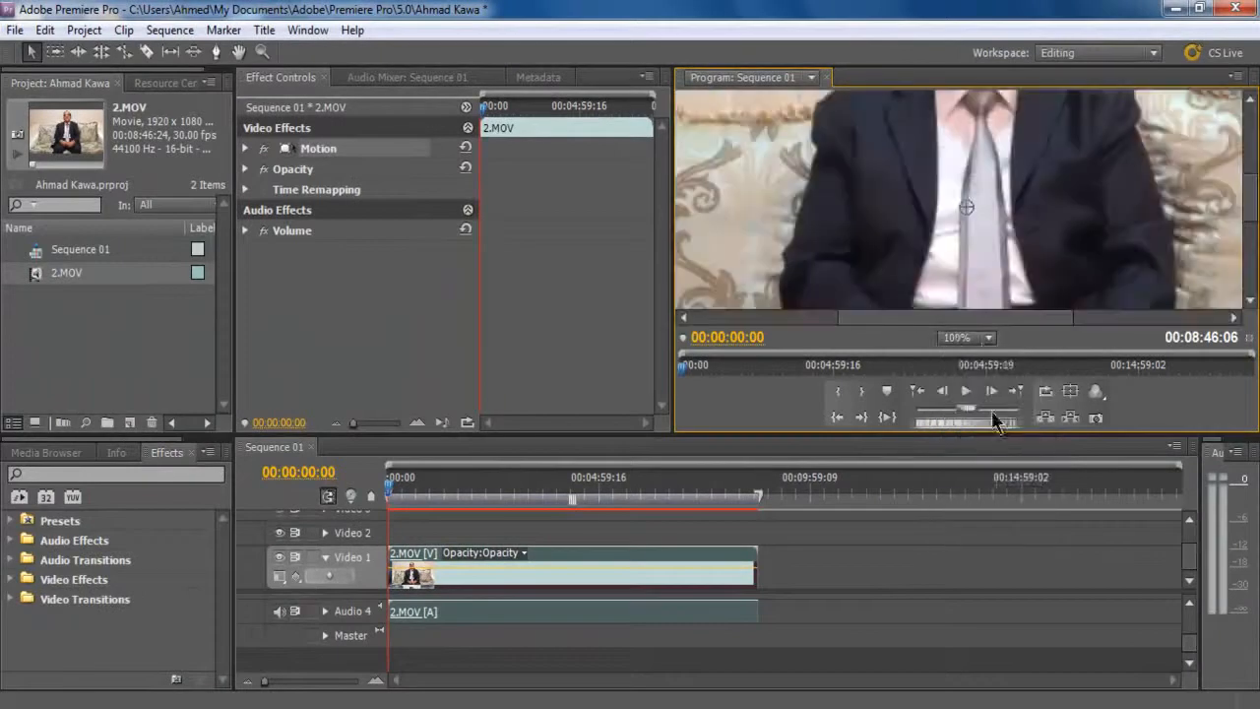
pyautogui.click(980, 340)
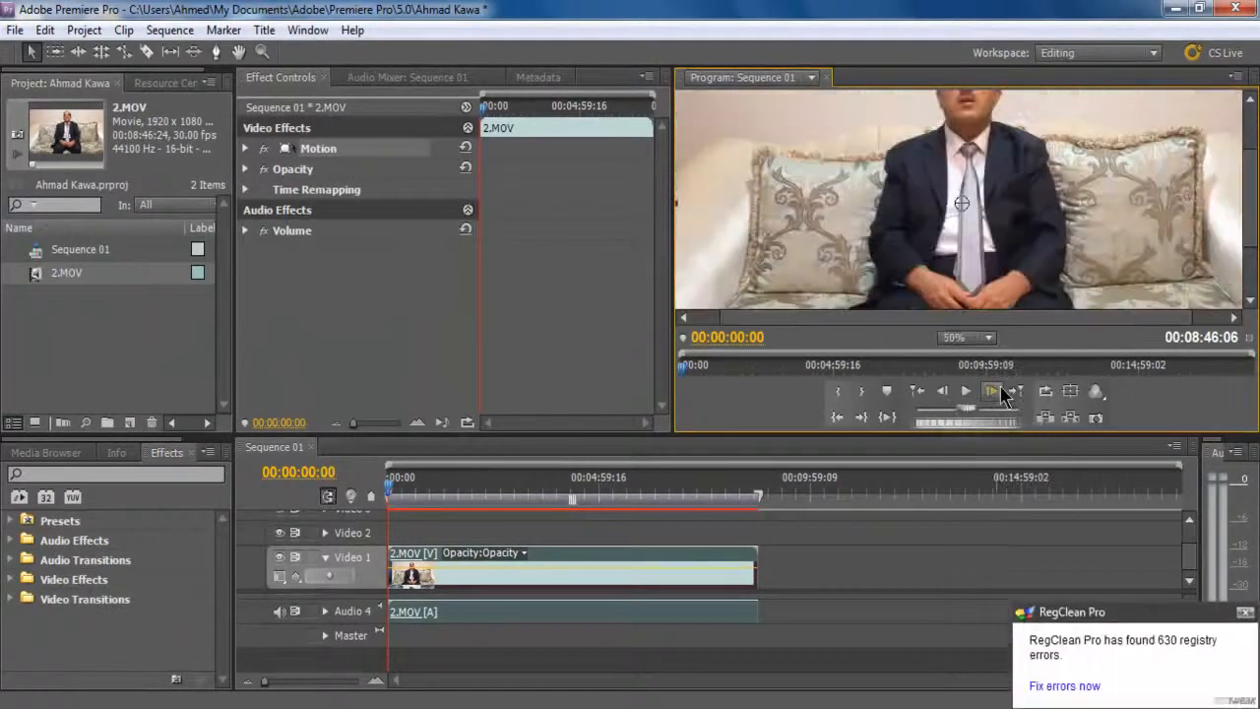
pyautogui.click(988, 338)
pyautogui.click(980, 410)
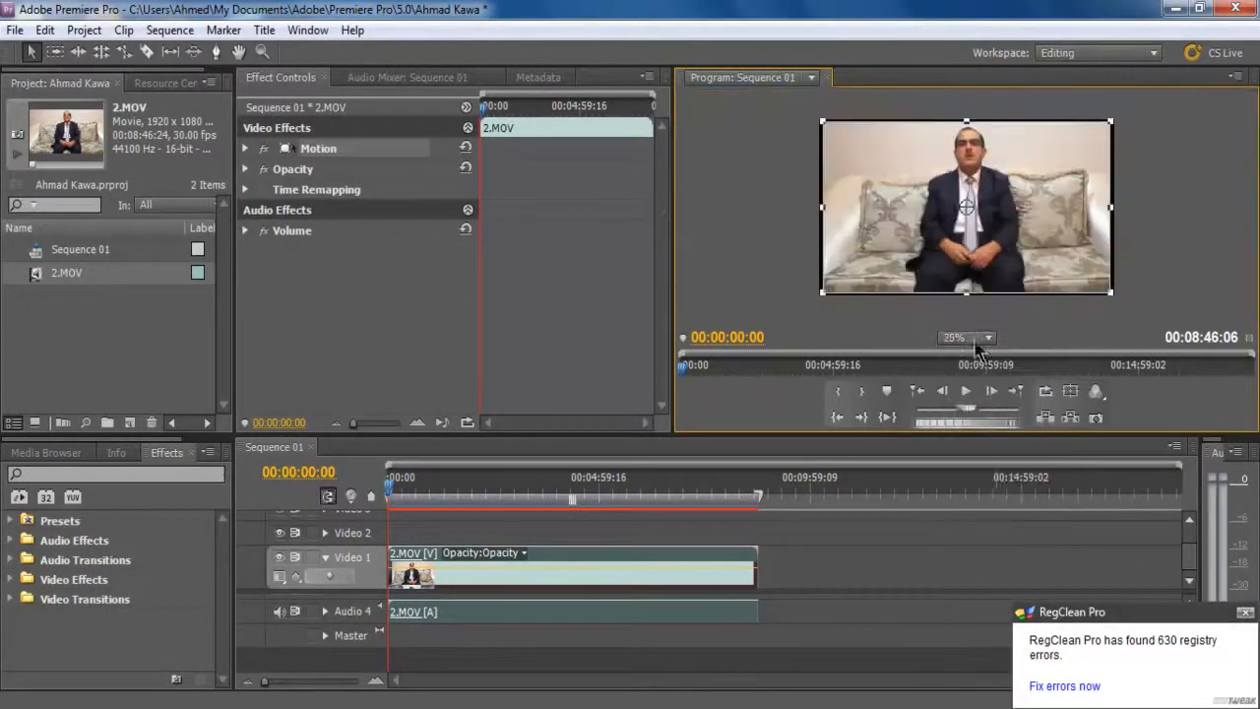
pyautogui.moveTo(824, 295); pyautogui.dragTo(820, 298)
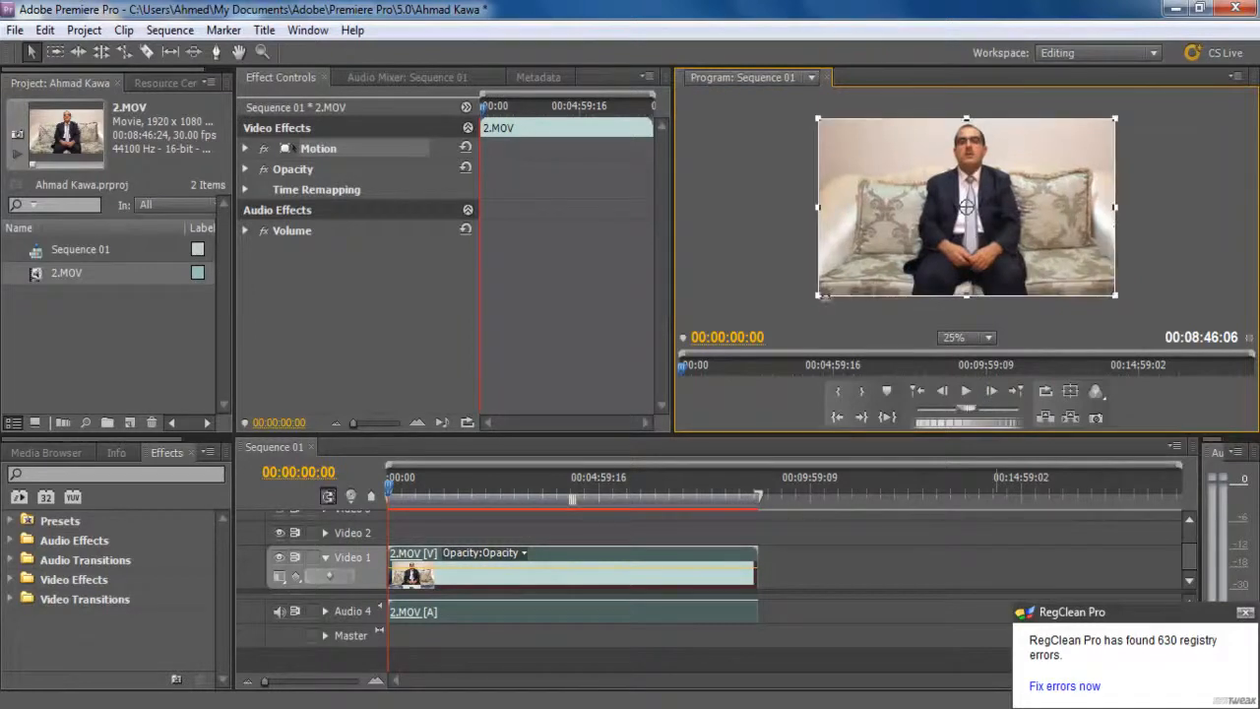
pyautogui.press('Right')
# - Return the Program monitor zoom to Fit and lower the system playback volume slightly
pyautogui.click(1245, 615)
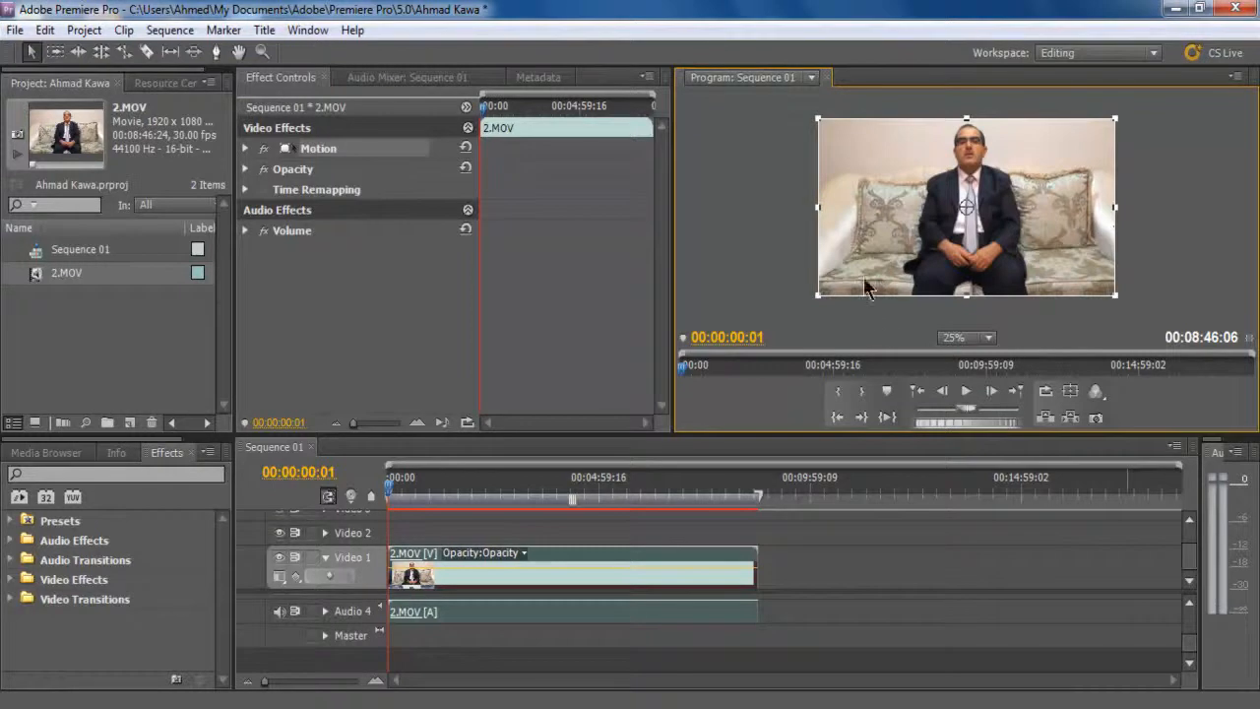
pyautogui.click(989, 339)
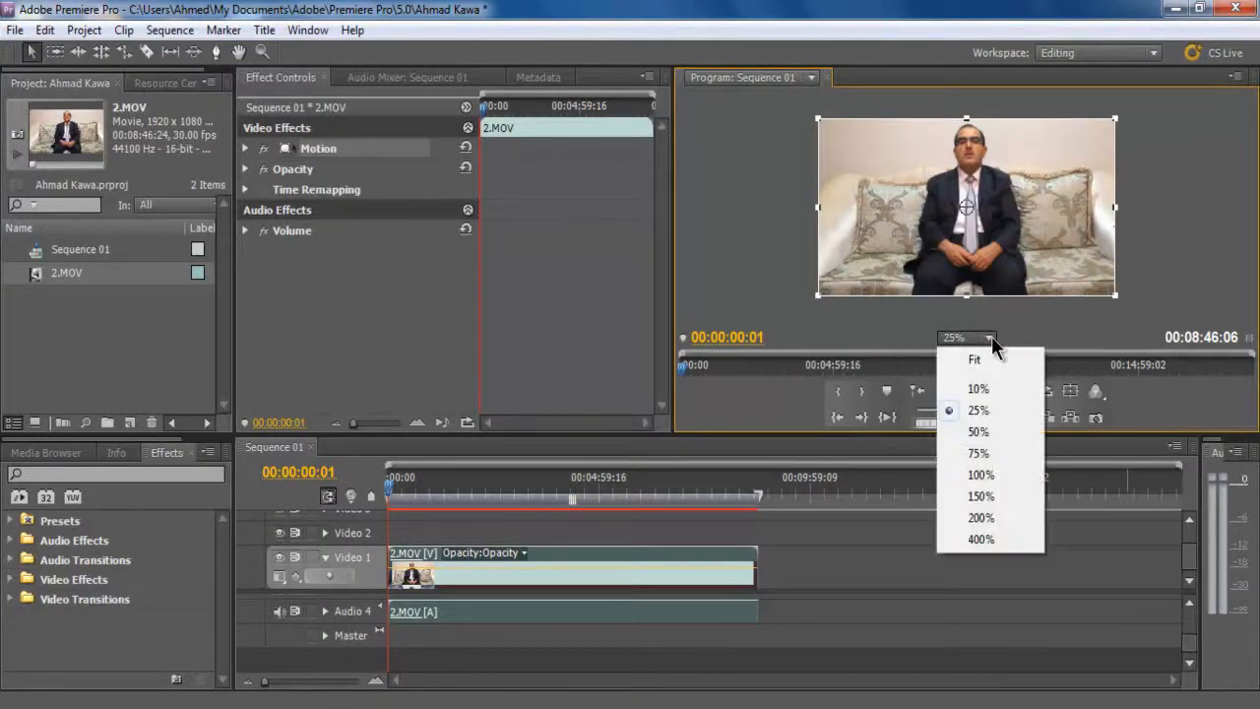
pyautogui.click(992, 336)
pyautogui.click(992, 336)
pyautogui.click(985, 360)
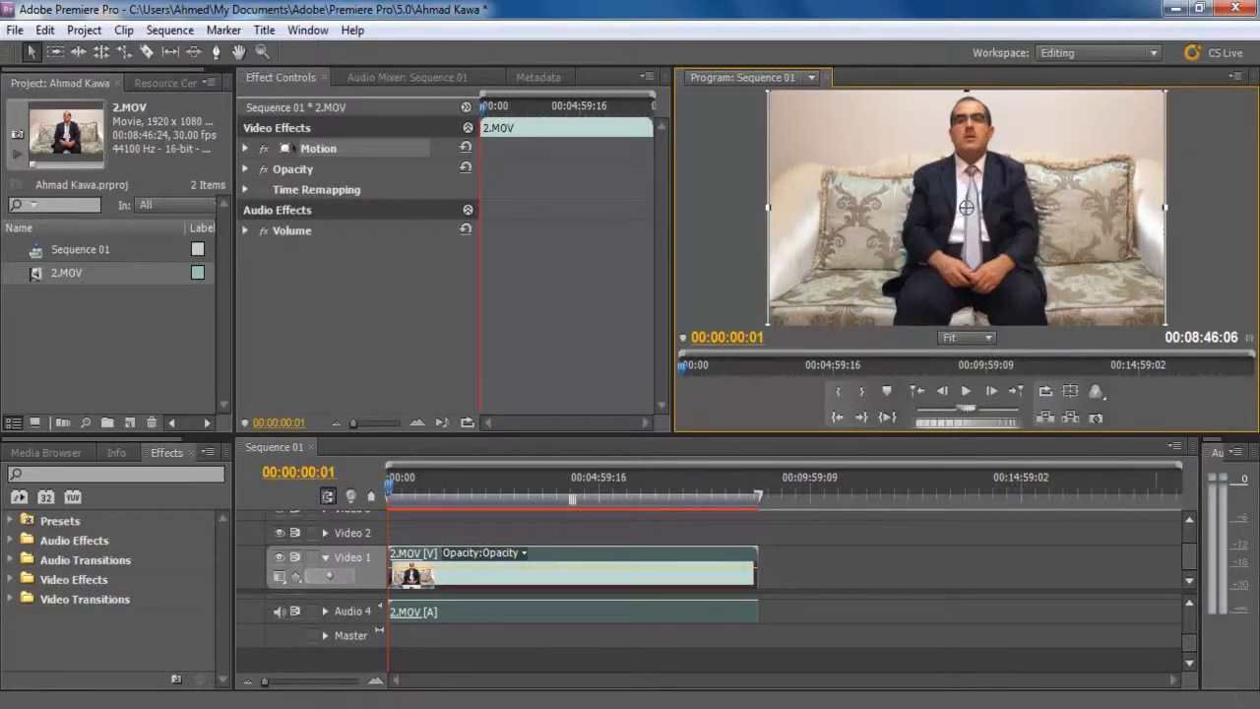
pyautogui.click(1119, 707)
pyautogui.moveTo(1114, 533); pyautogui.dragTo(1114, 552)
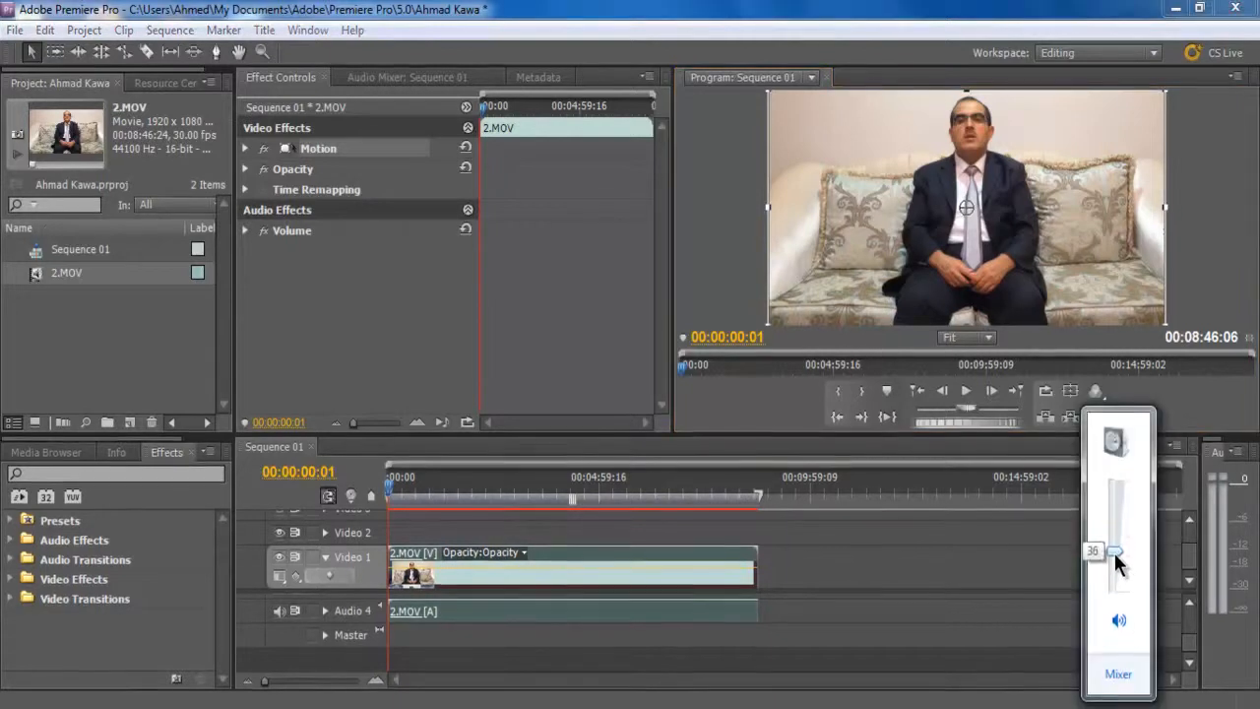
# - Select 2.MOV on Video 1, then play and scrub through the interview's opening
pyautogui.click(675, 540)
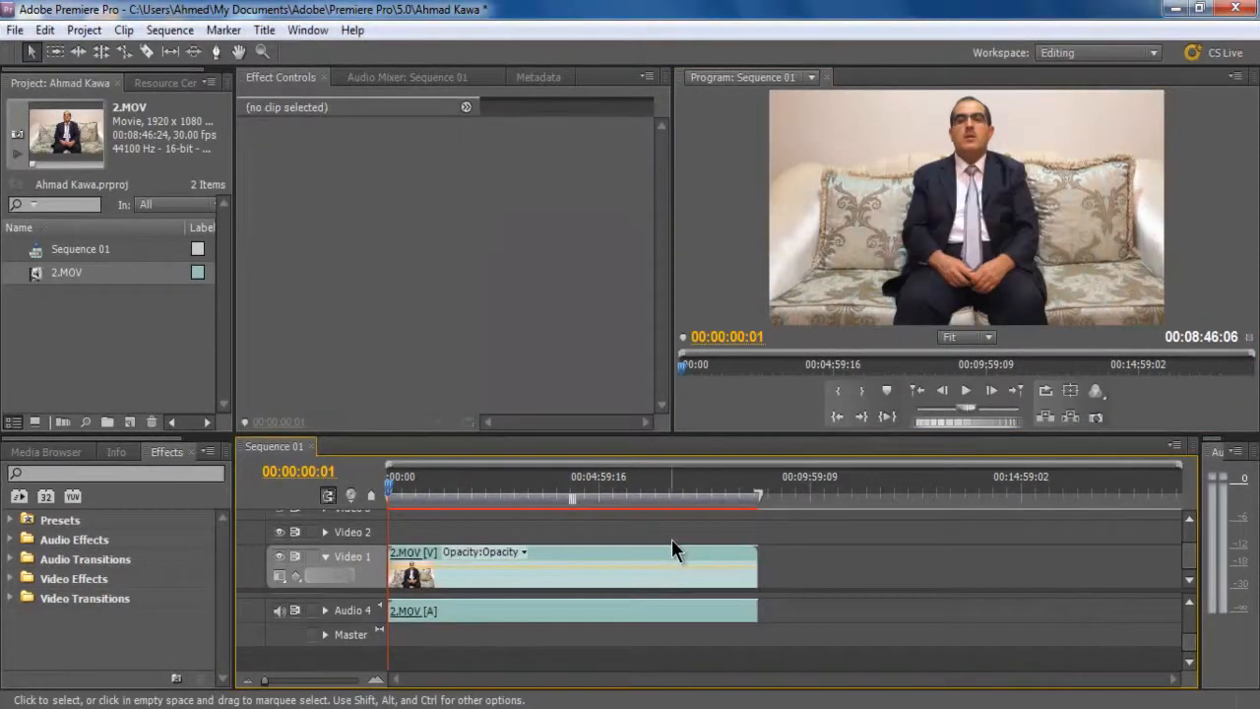
pyautogui.click(525, 588)
pyautogui.press('space')
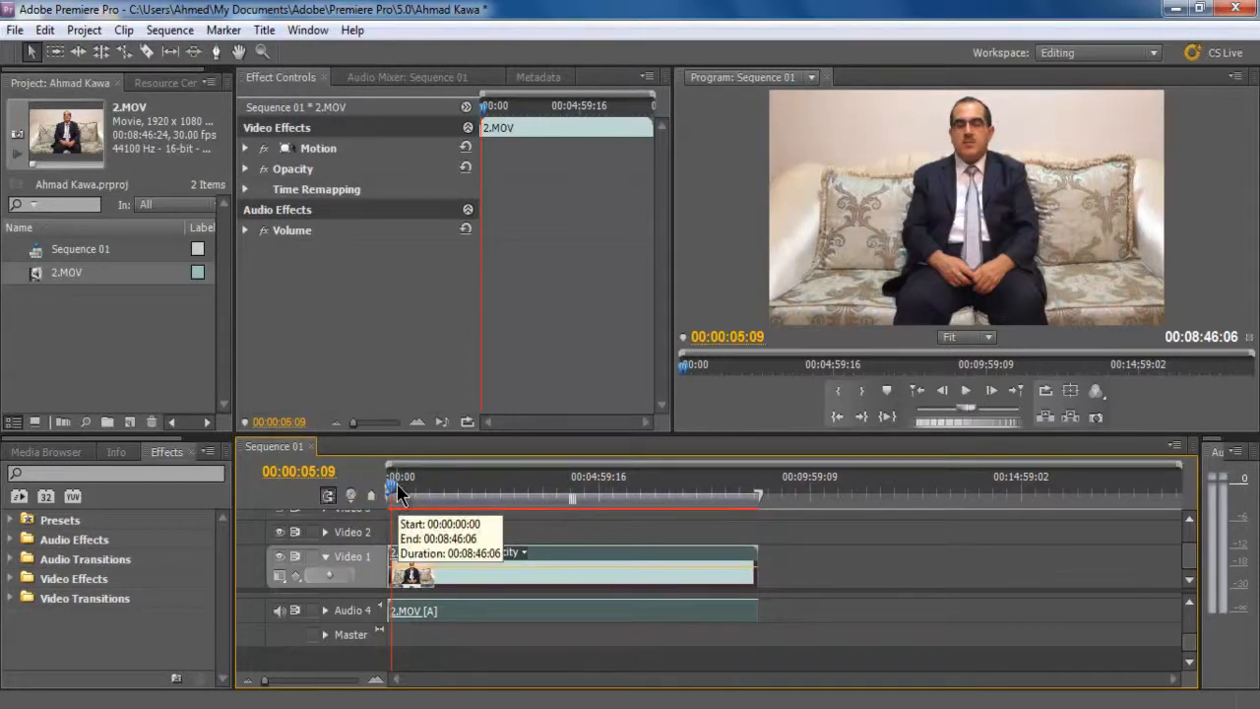
pyautogui.moveTo(394, 488); pyautogui.dragTo(410, 585)
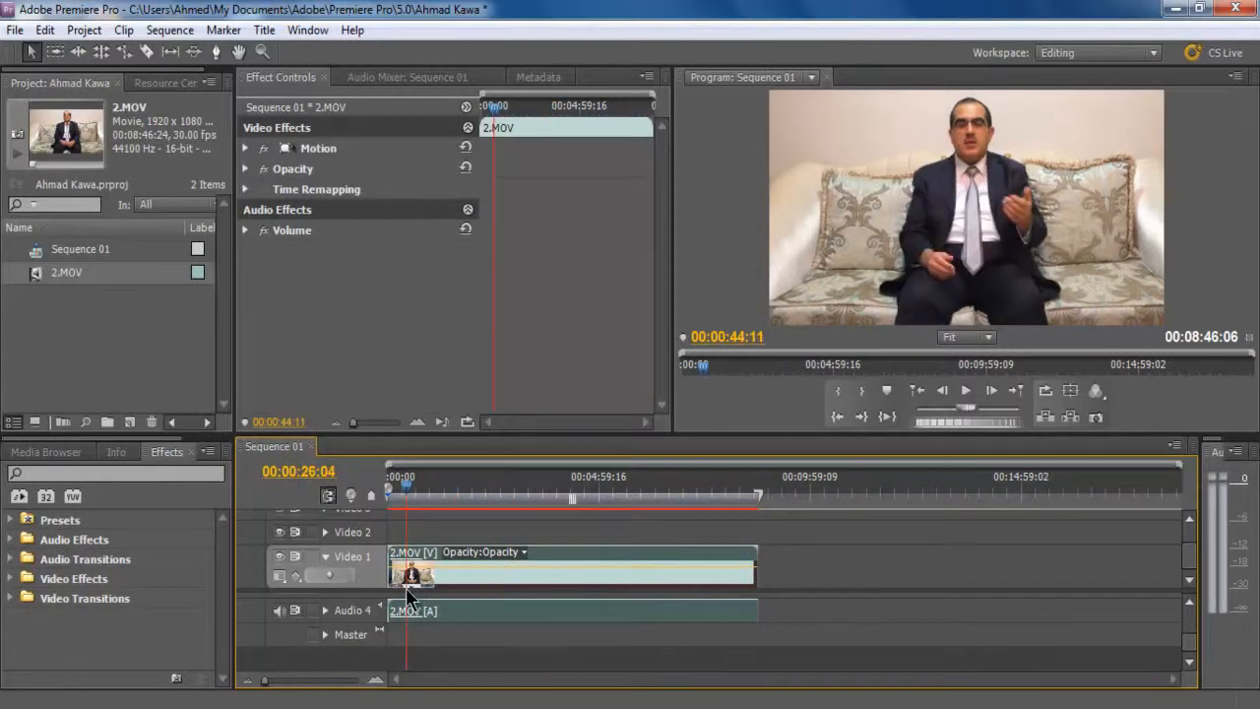
pyautogui.moveTo(407, 483); pyautogui.dragTo(403, 514)
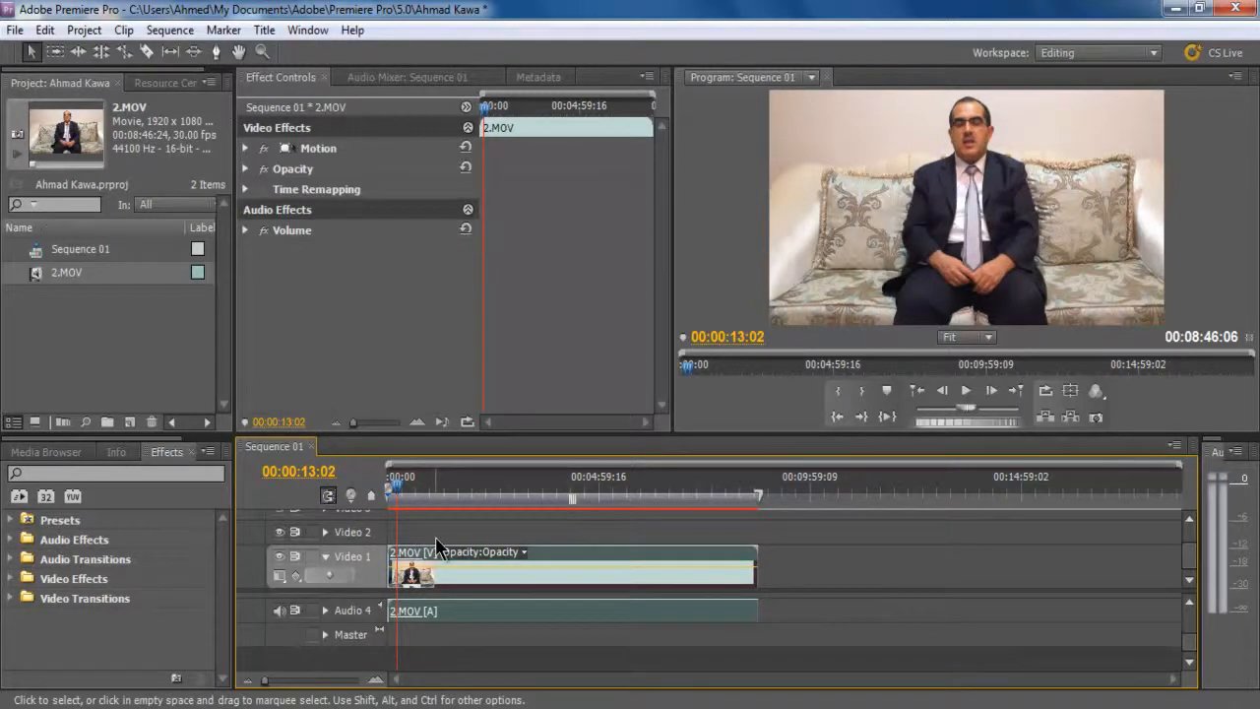
# - Zoom the timeline in and out to inspect frames, then park the playhead at 00:00:06:13
pyautogui.press('=')
pyautogui.press('=')
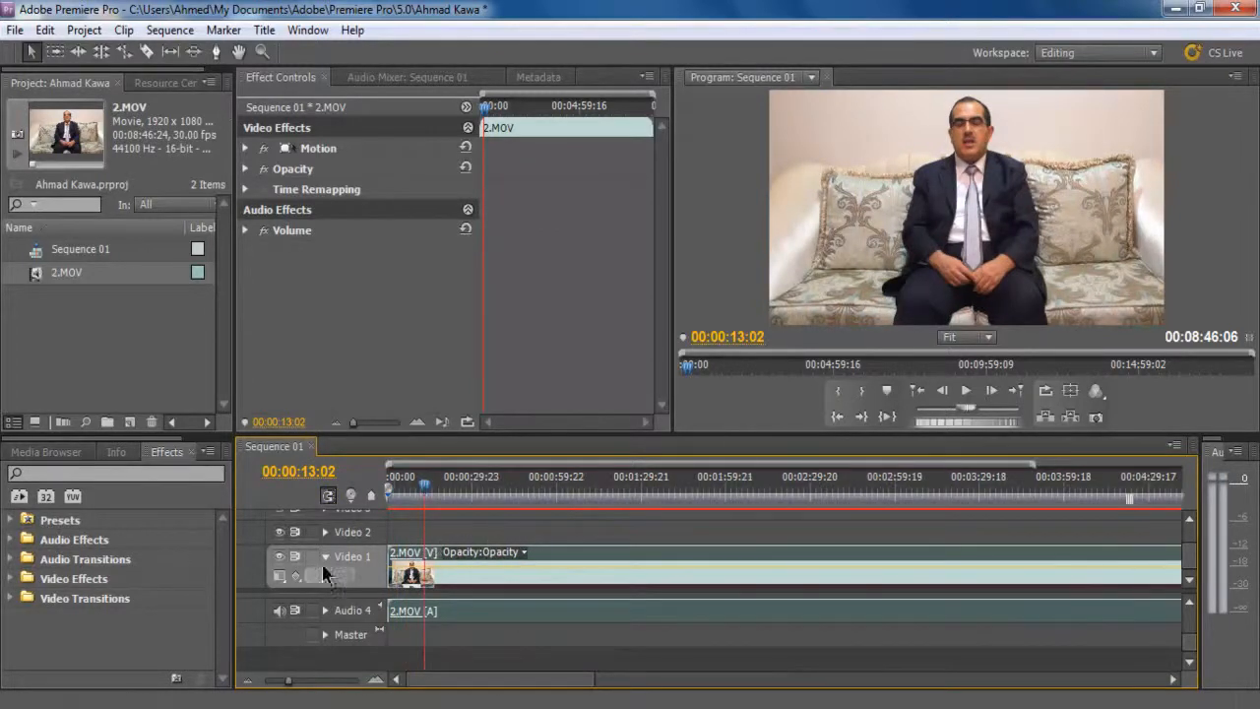
pyautogui.press('=')
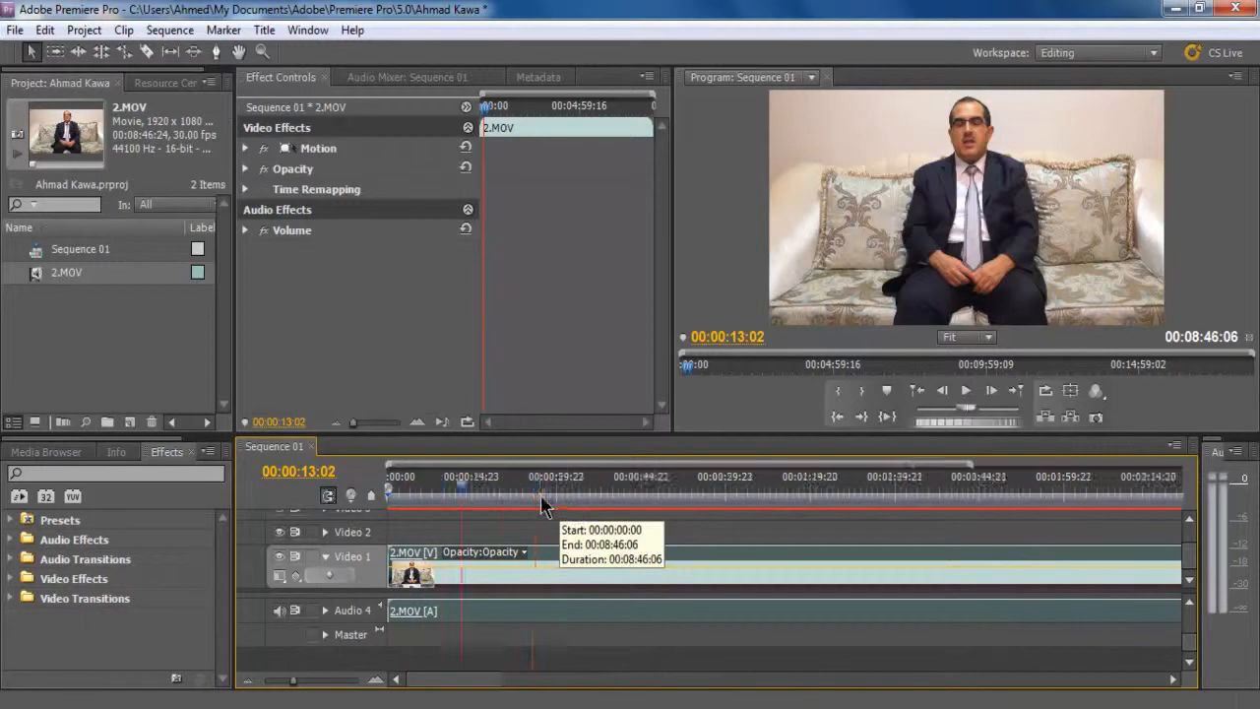
pyautogui.press('-')
pyautogui.press('-')
pyautogui.press('-')
pyautogui.press('=')
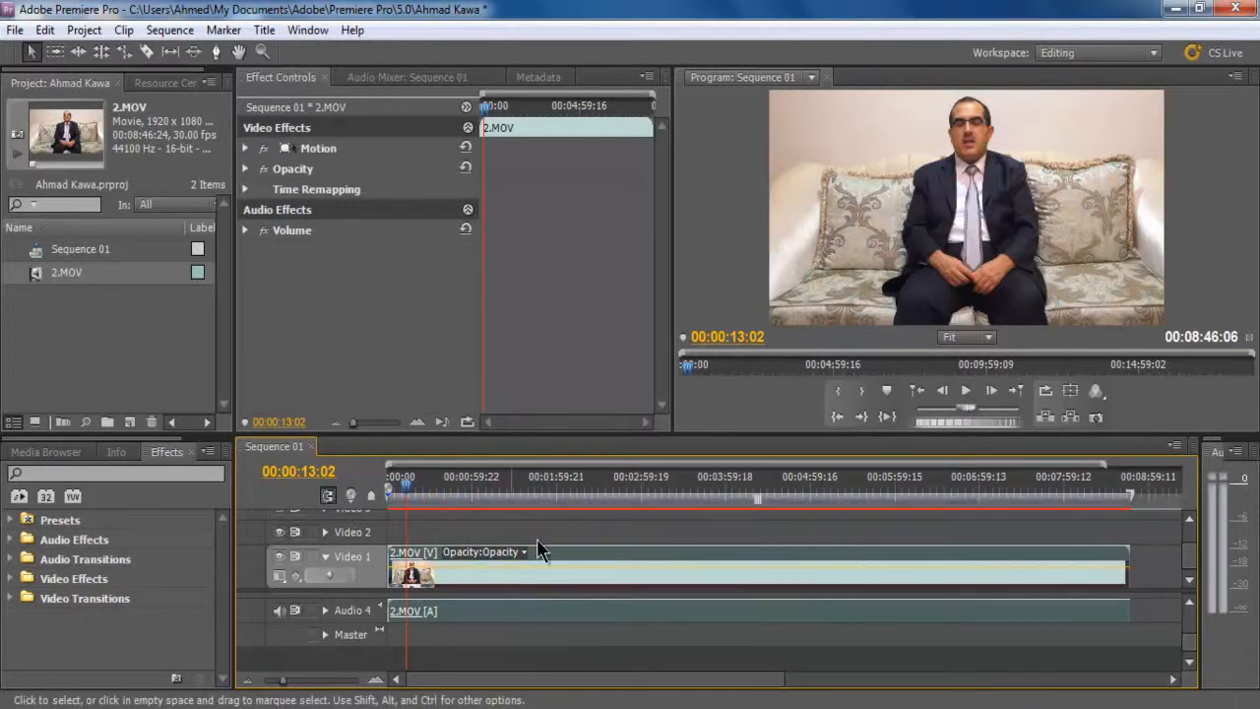
pyautogui.press('=')
pyautogui.press('=')
pyautogui.press('=')
pyautogui.press('-')
pyautogui.press('-')
pyautogui.press('-')
pyautogui.press('-')
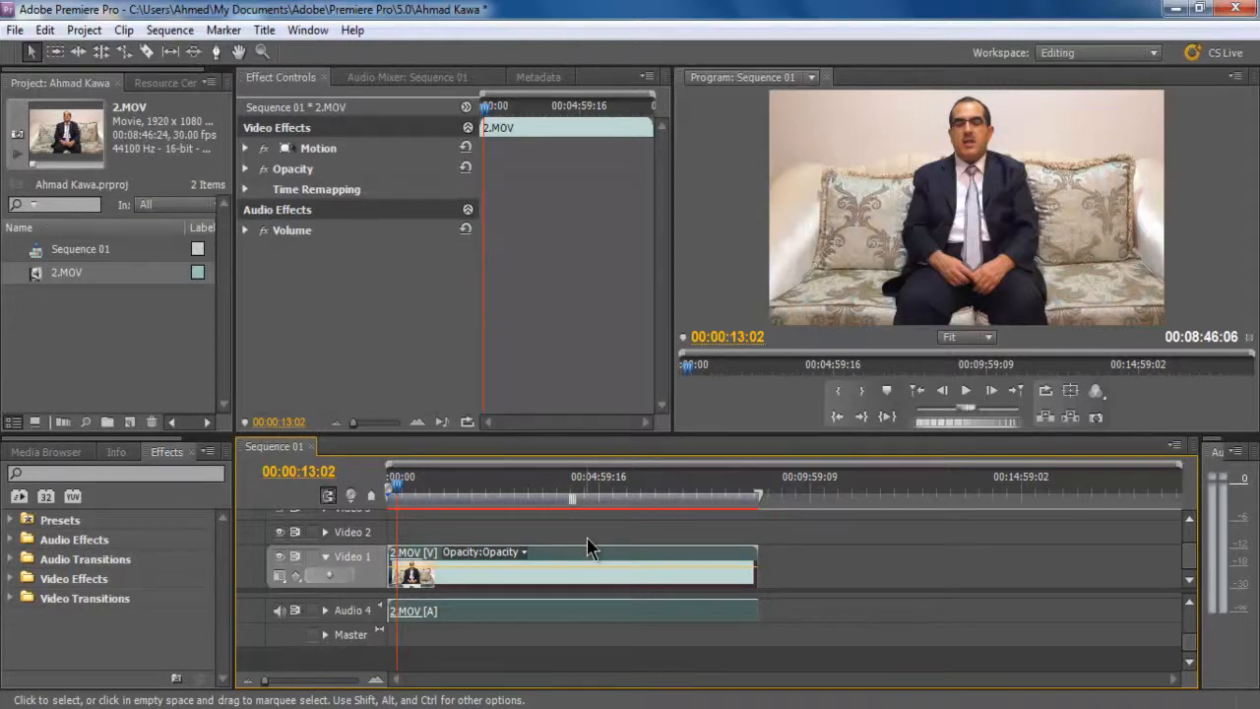
pyautogui.press('=')
pyautogui.press('=')
pyautogui.press('=')
pyautogui.press('=')
pyautogui.press('=')
pyautogui.press('=')
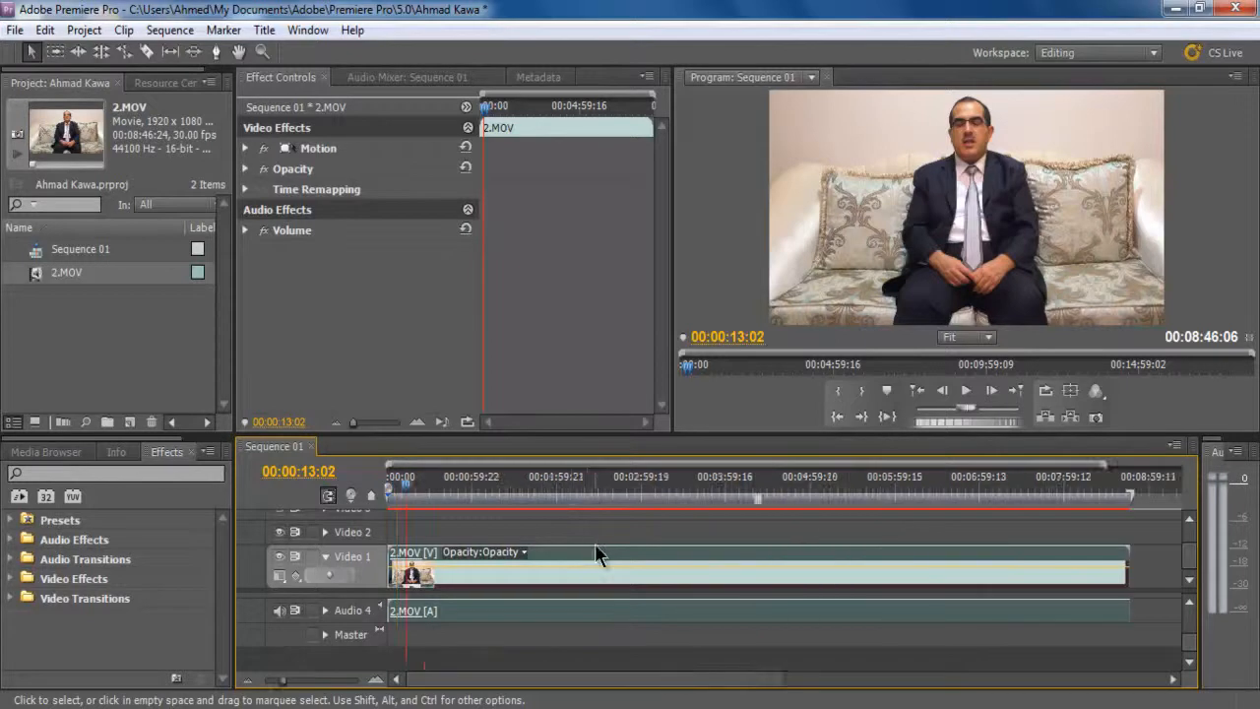
pyautogui.press('=')
pyautogui.press('=')
pyautogui.press('=')
pyautogui.press('=')
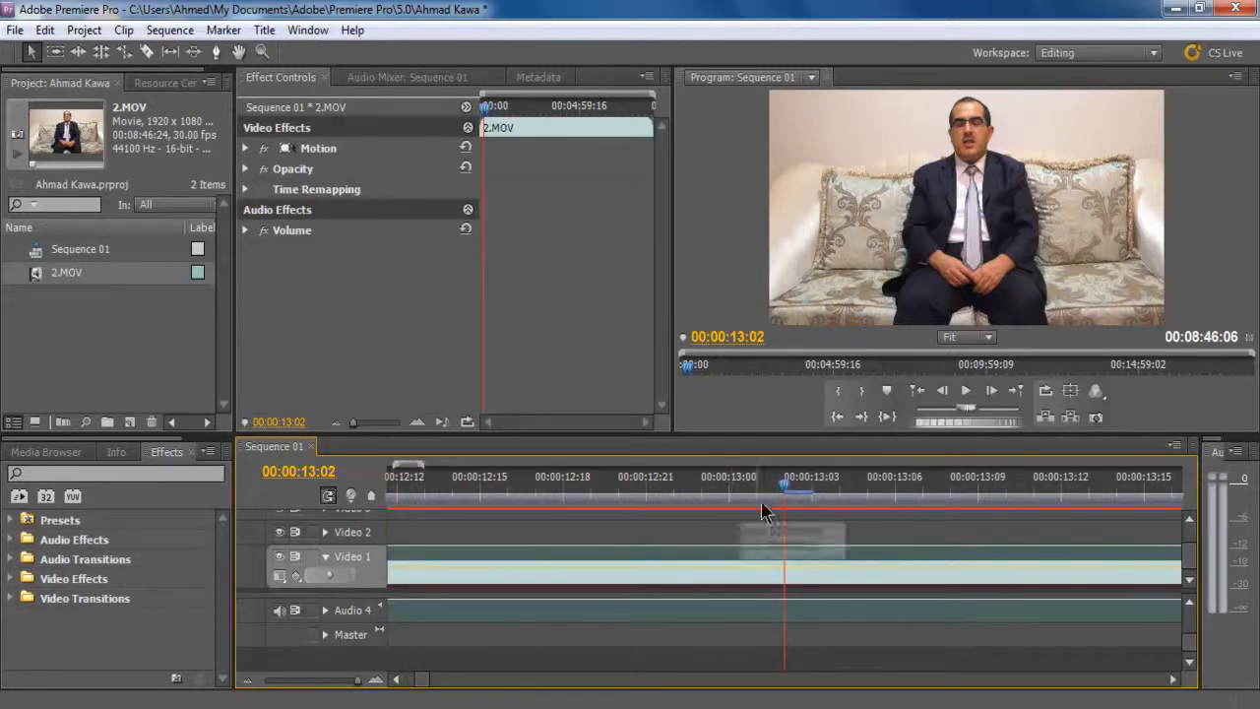
pyautogui.moveTo(783, 486); pyautogui.dragTo(603, 532)
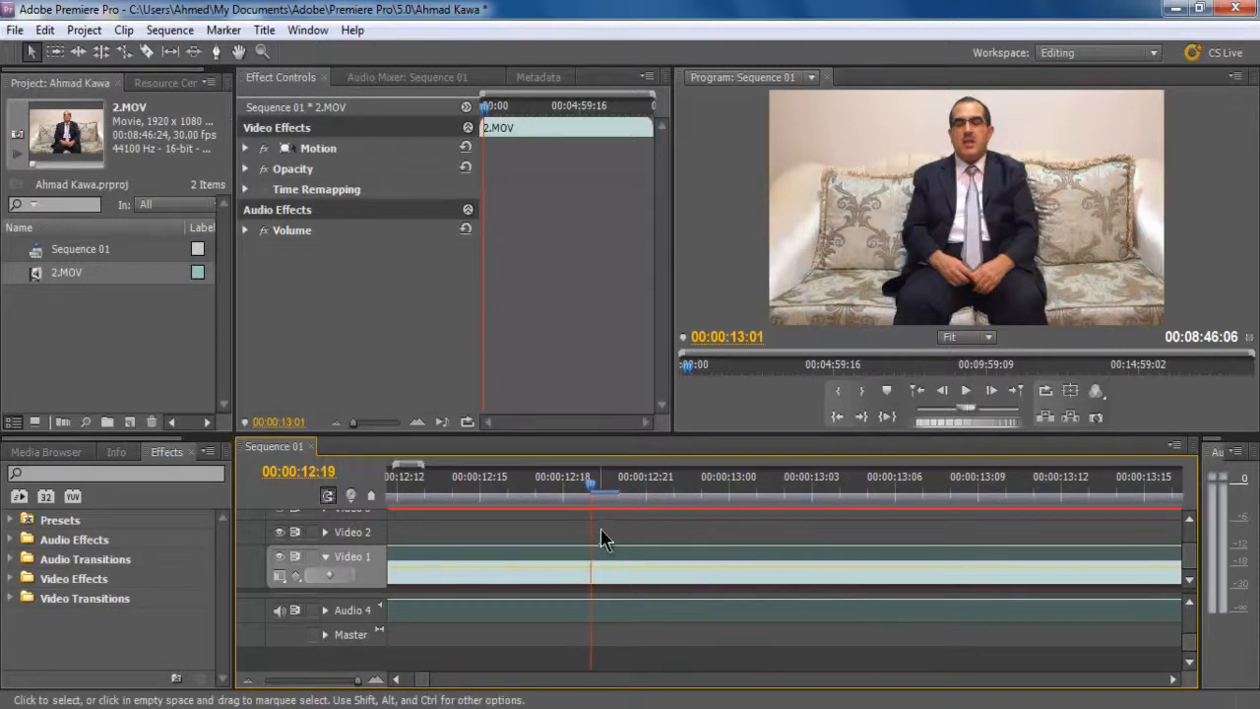
pyautogui.press('-')
pyautogui.press('-')
pyautogui.press('-')
pyautogui.press('-')
pyautogui.press('-')
pyautogui.press('-')
pyautogui.press('-')
pyautogui.press('-')
pyautogui.press('-')
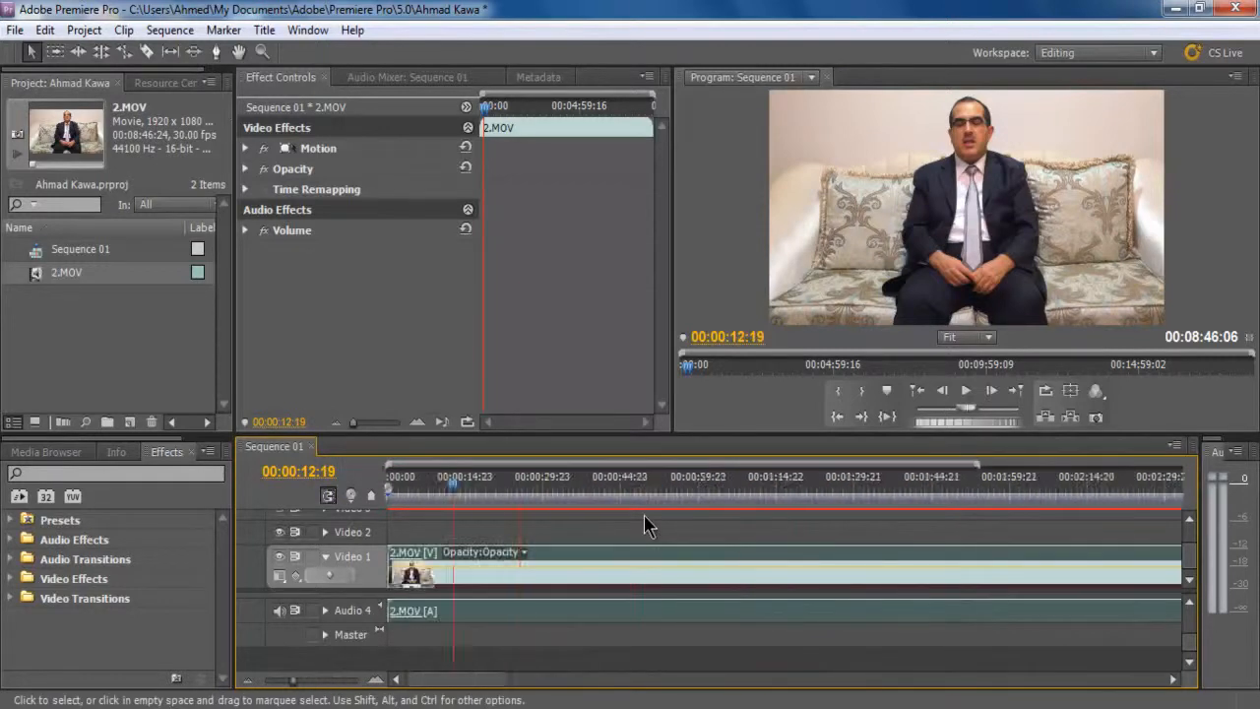
pyautogui.press('-')
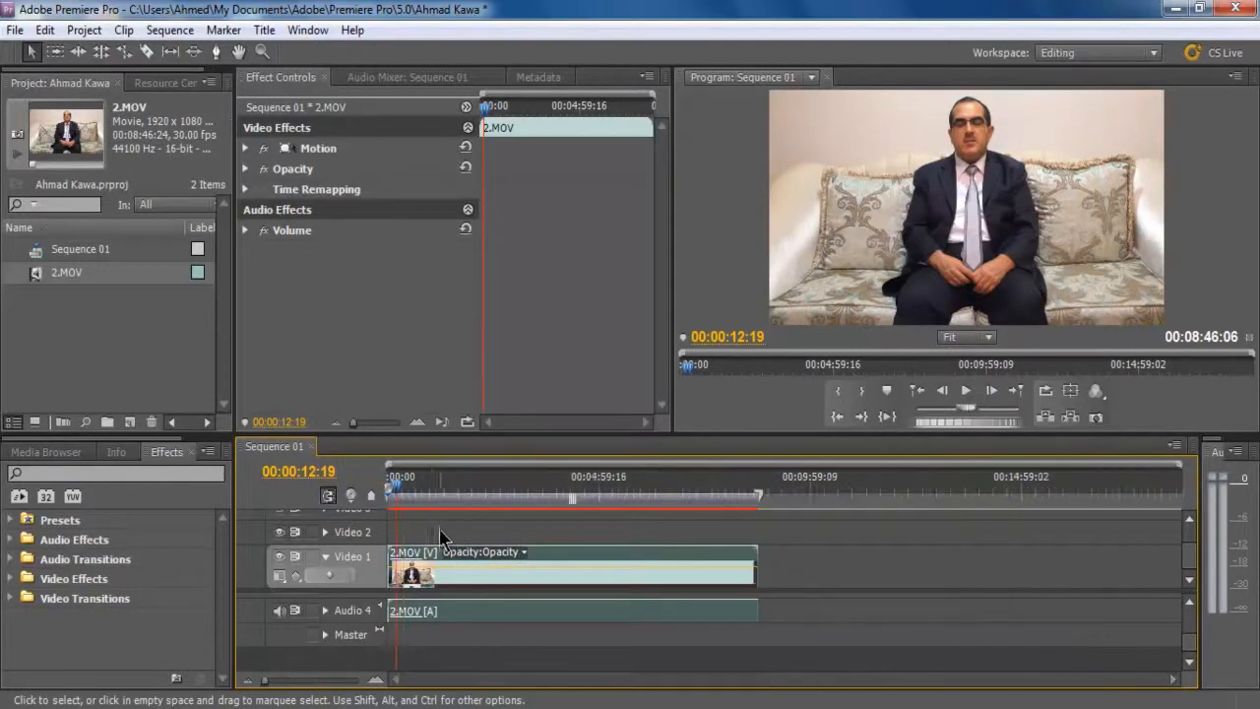
pyautogui.click(393, 482)
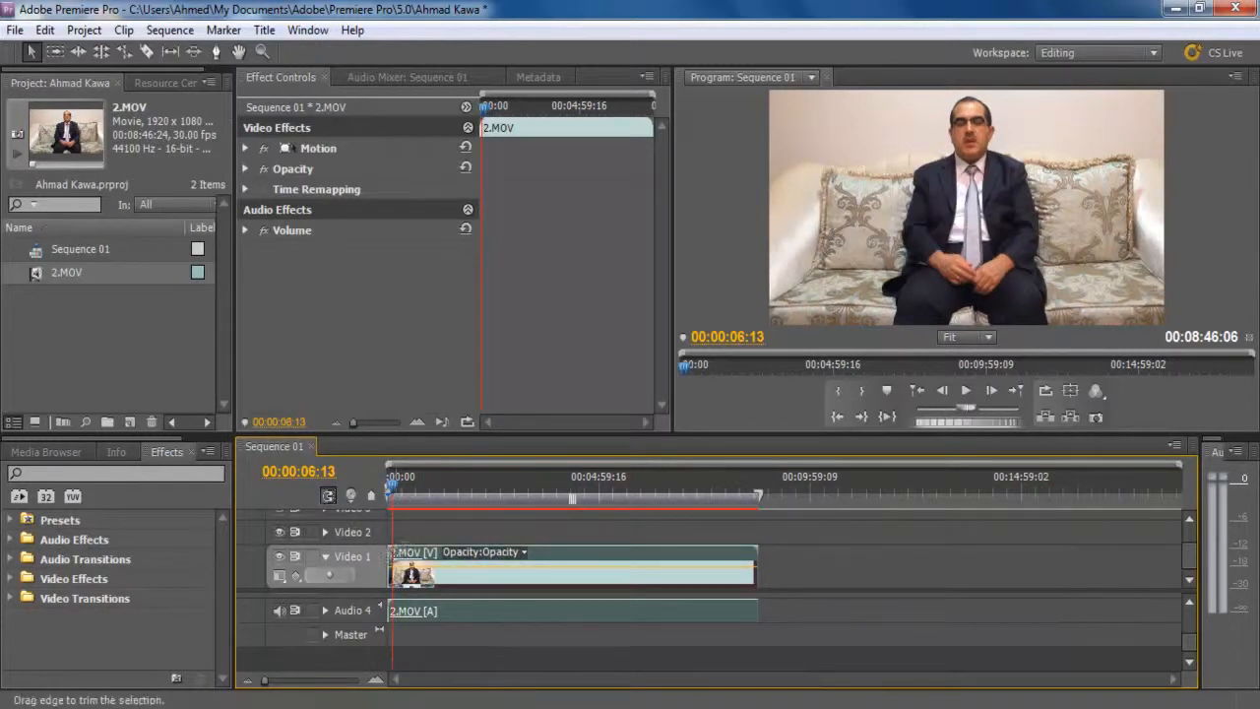
# - Zoom the timeline and scrub the playhead back to about one second into the interview
pyautogui.press('=')
pyautogui.press('=')
pyautogui.press('=')
pyautogui.press('=')
pyautogui.press('=')
pyautogui.press('=')
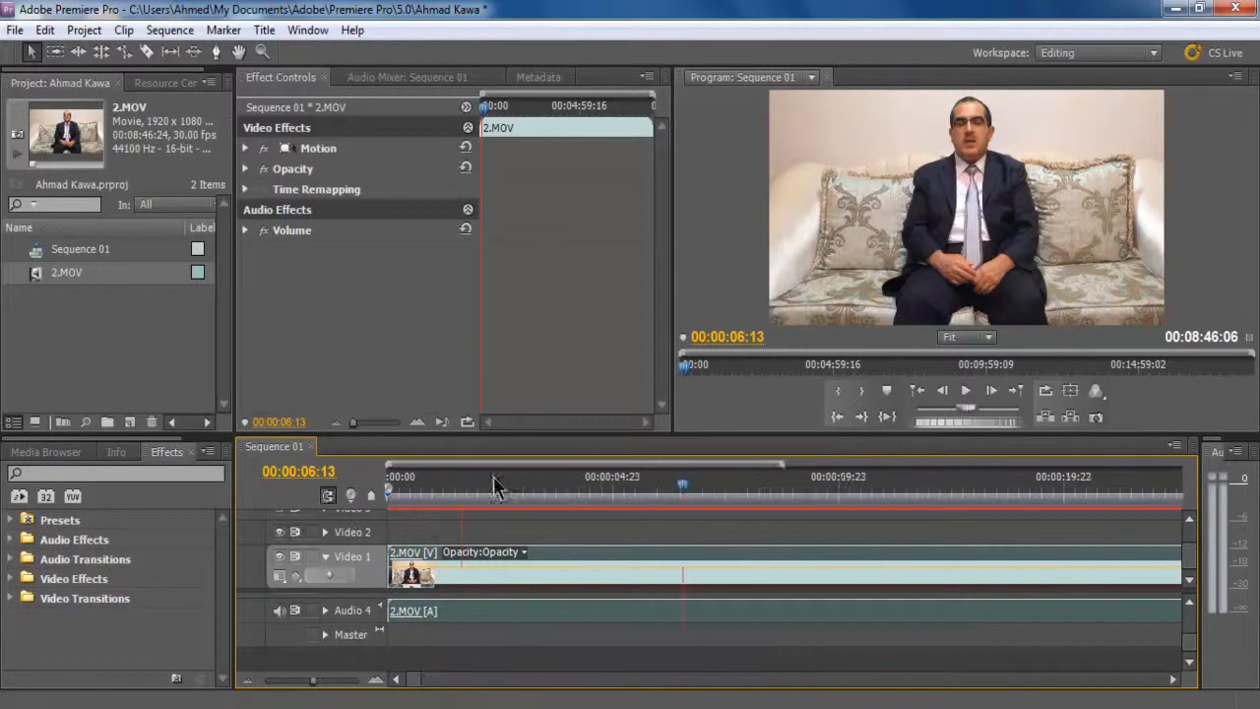
pyautogui.moveTo(686, 495); pyautogui.dragTo(460, 549)
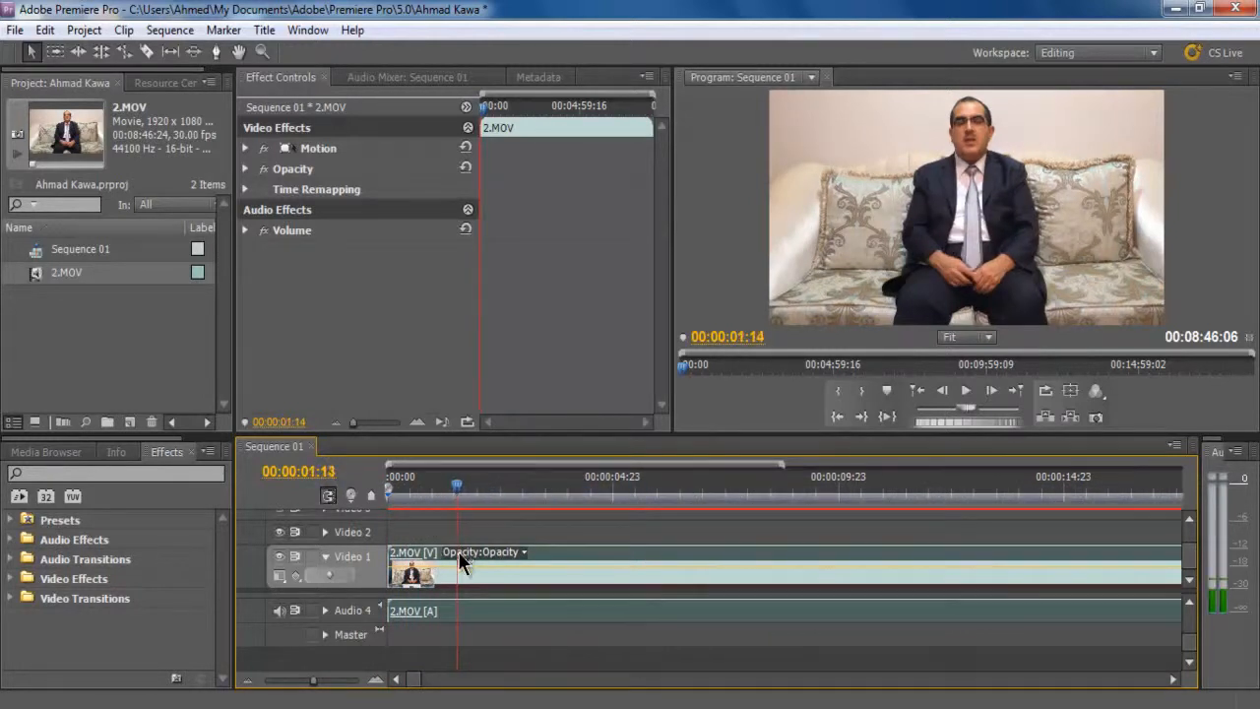
pyautogui.press('=')
pyautogui.press('=')
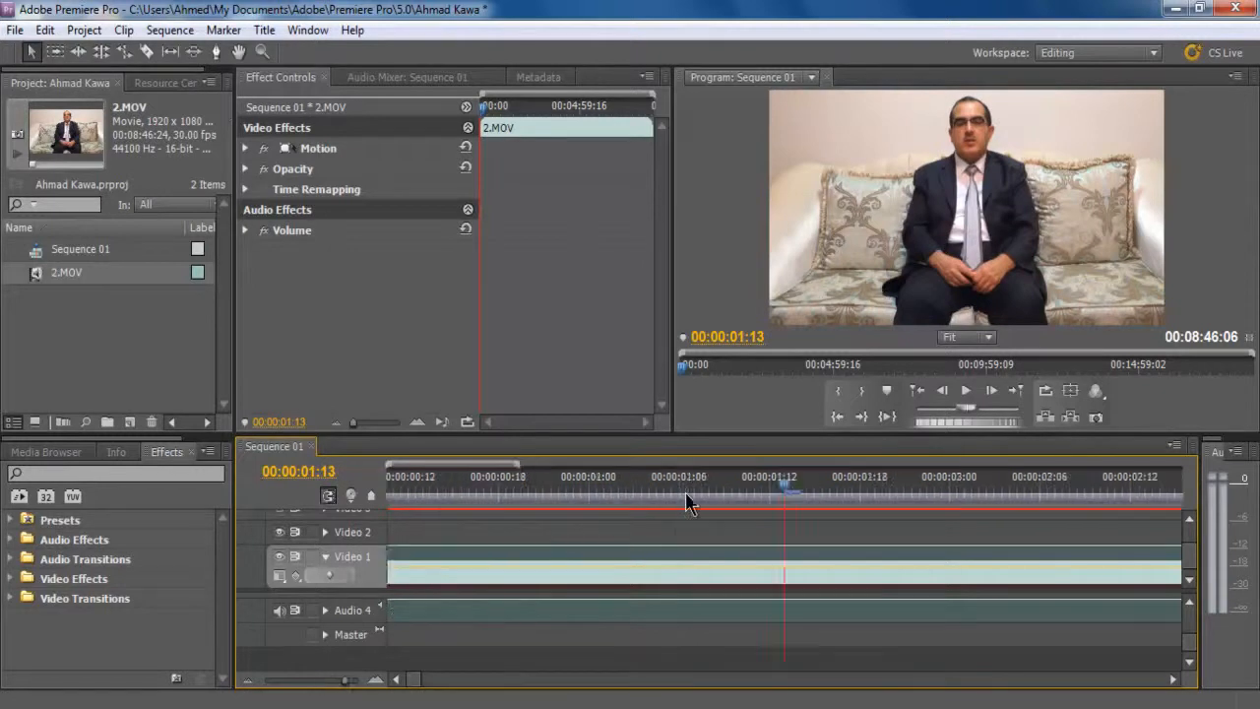
pyautogui.press('-')
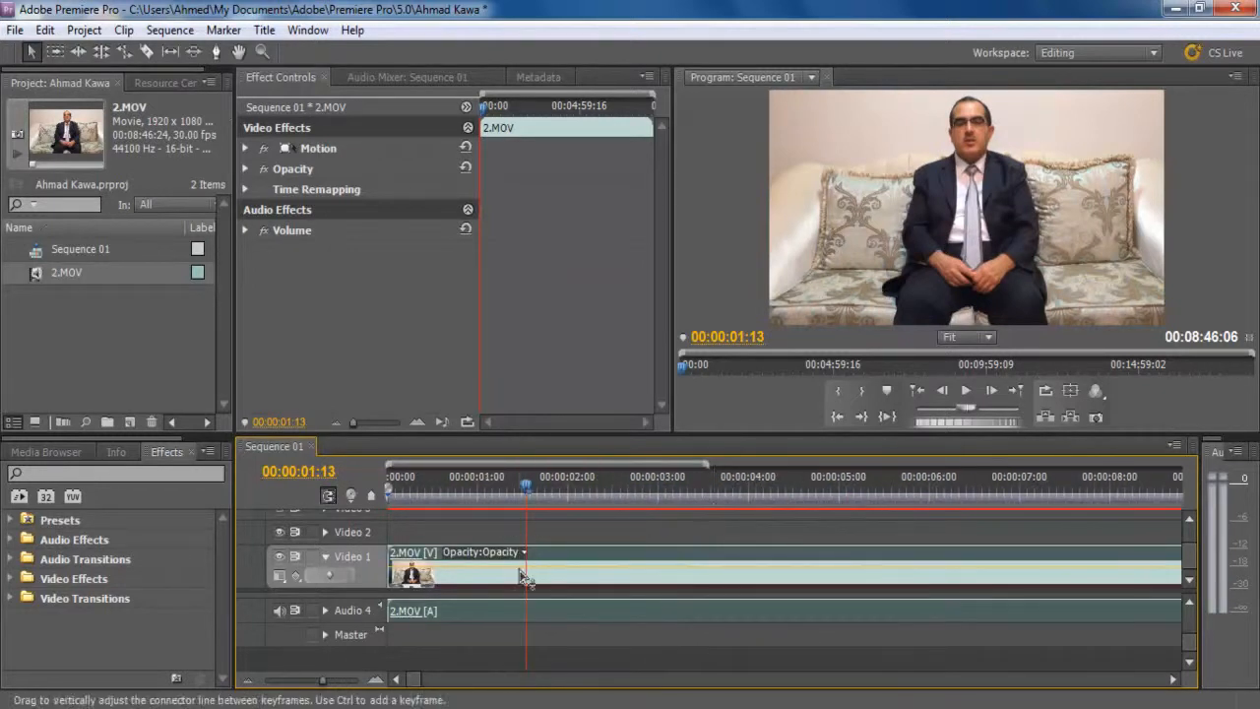
pyautogui.moveTo(526, 496); pyautogui.dragTo(493, 520)
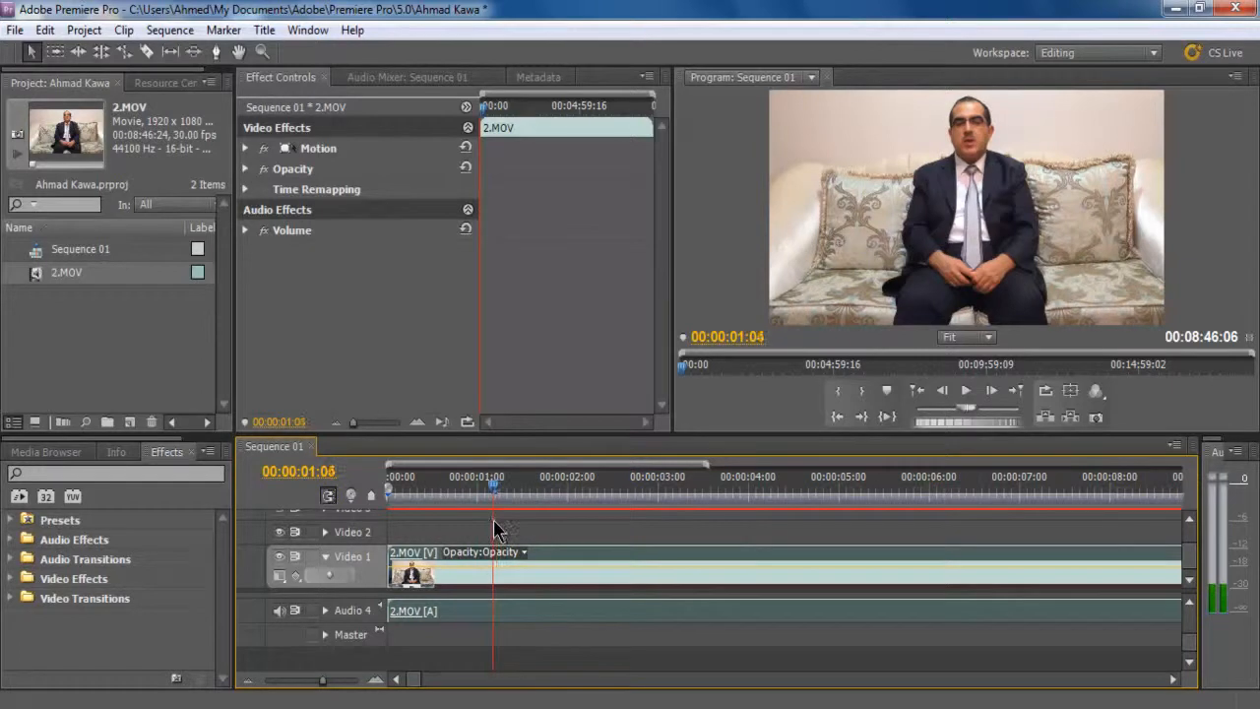
pyautogui.press('-')
pyautogui.press('-')
pyautogui.press('-')
pyautogui.press('-')
pyautogui.press('-')
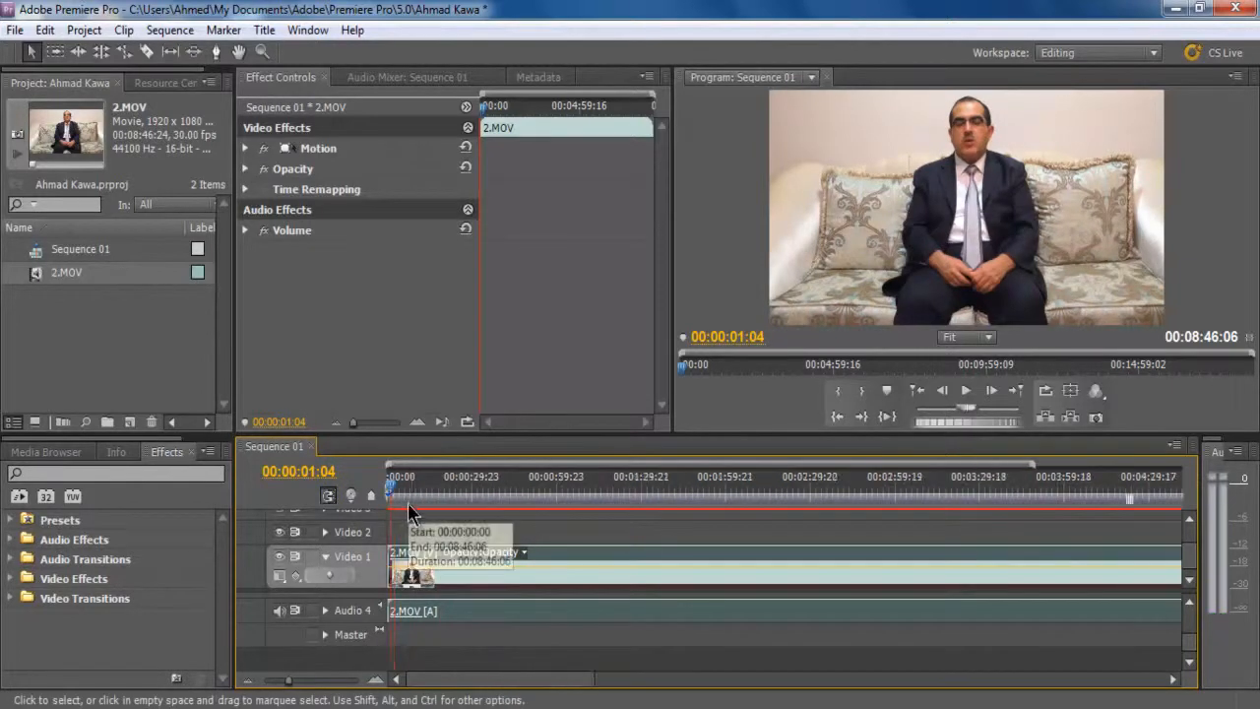
pyautogui.moveTo(411, 509); pyautogui.dragTo(405, 540)
# - Zoom in and fine-tune the playhead to exactly 00:00:01:18
pyautogui.press('=')
pyautogui.press('=')
pyautogui.press('=')
pyautogui.press('=')
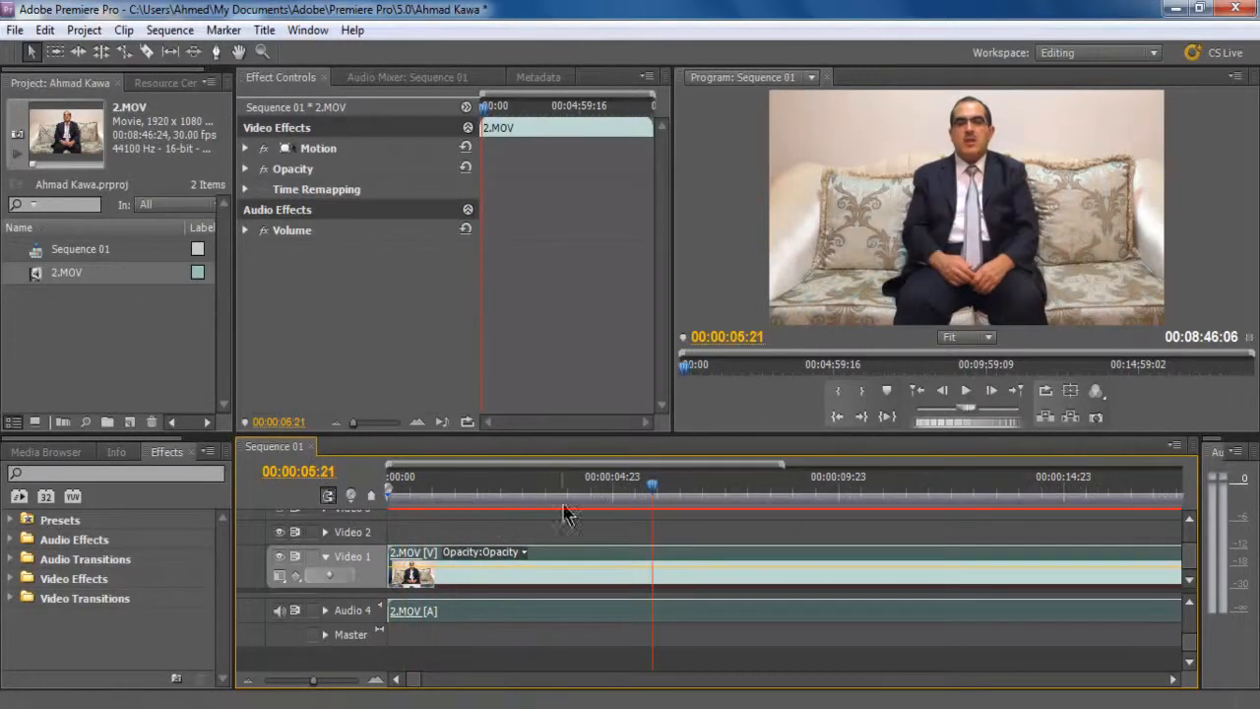
pyautogui.moveTo(659, 483); pyautogui.dragTo(463, 545)
pyautogui.press('=')
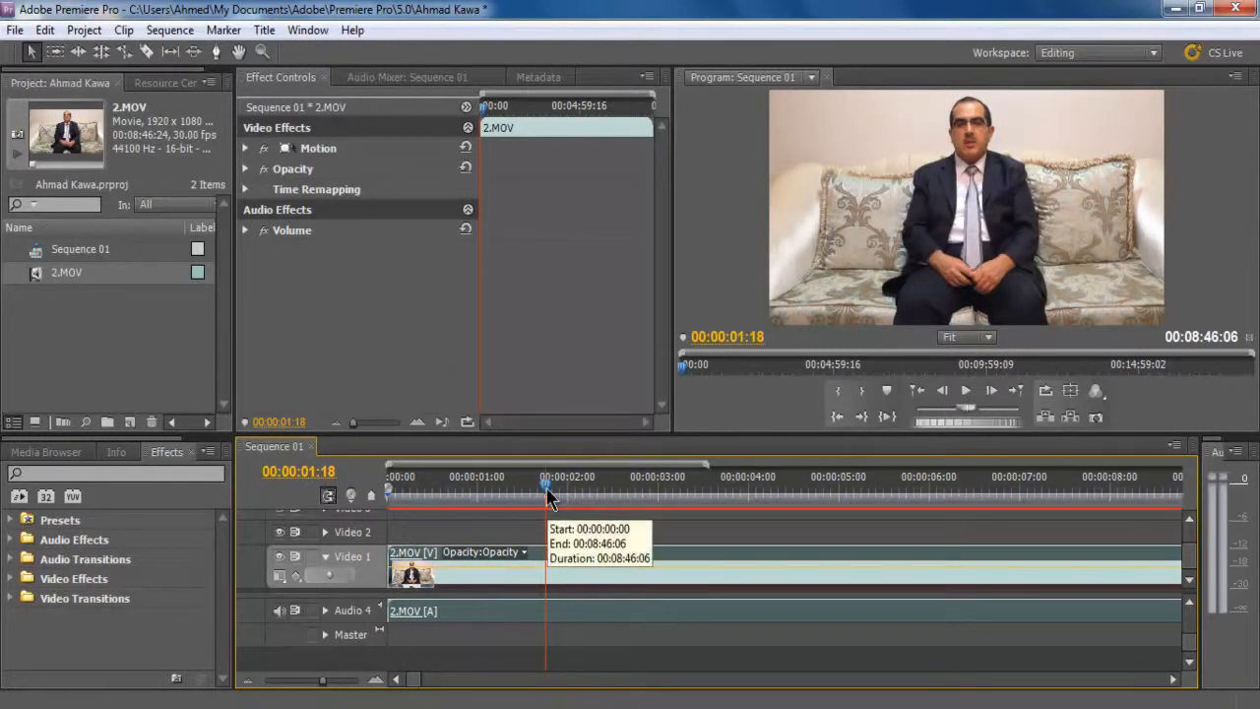
pyautogui.moveTo(551, 486); pyautogui.dragTo(549, 515)
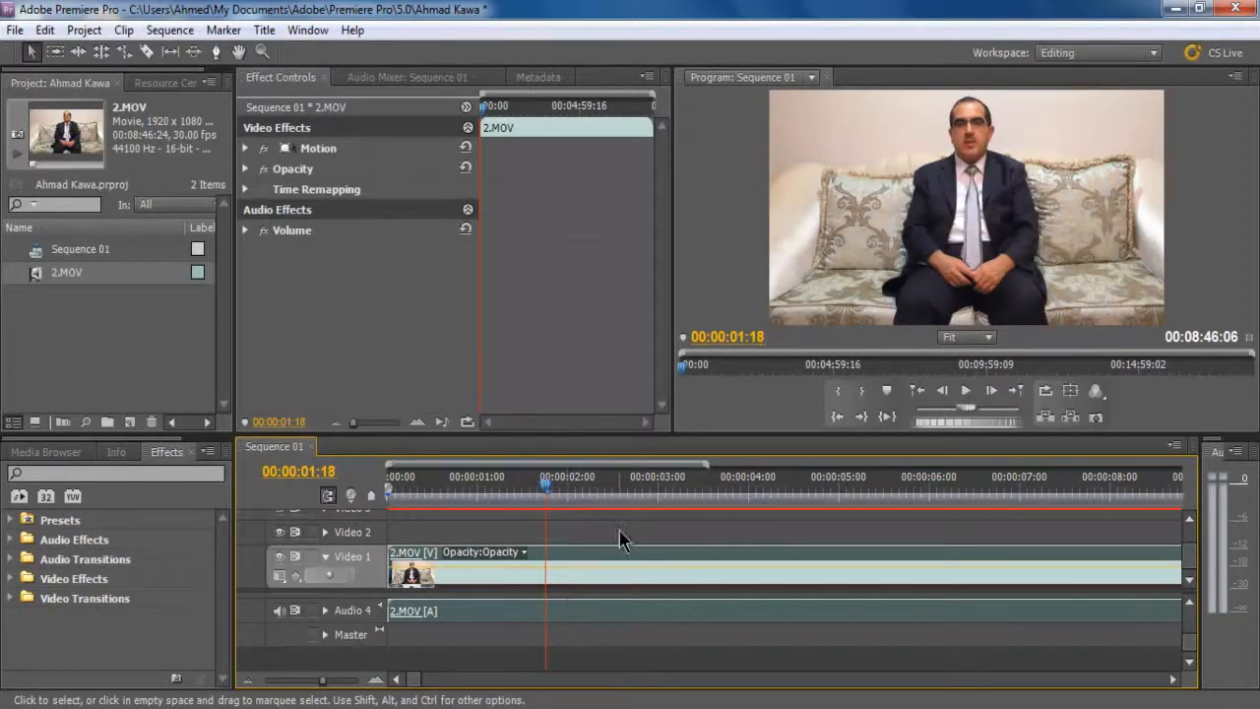
pyautogui.press('c')
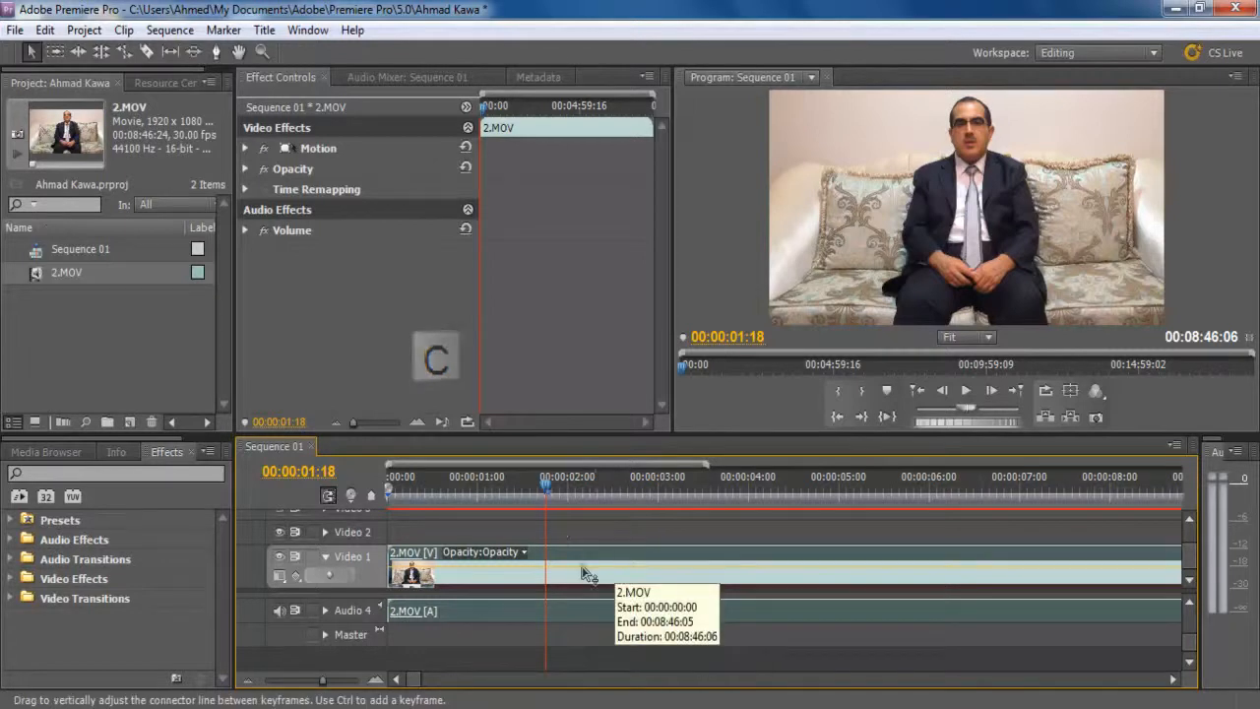
# - Cut the 2.MOV clip at 00:00:01:18 with the Razor tool and return to the Selection tool
pyautogui.press('c')
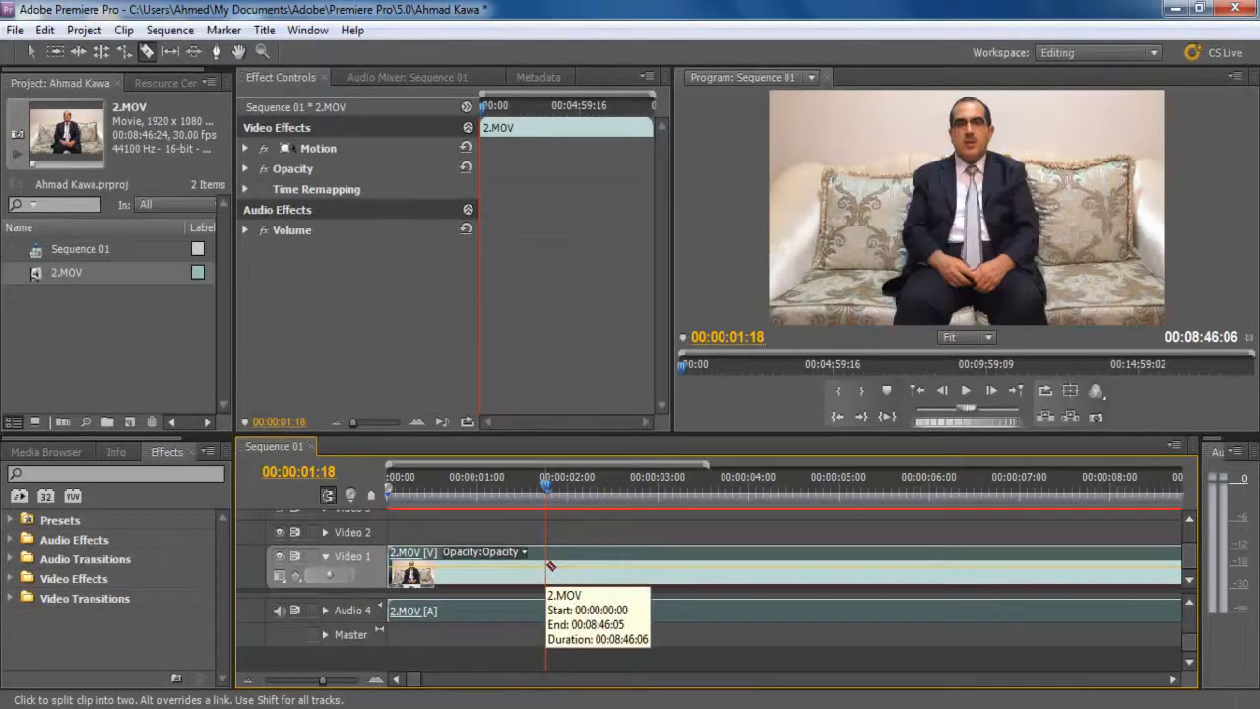
pyautogui.click(549, 566)
pyautogui.press('v')
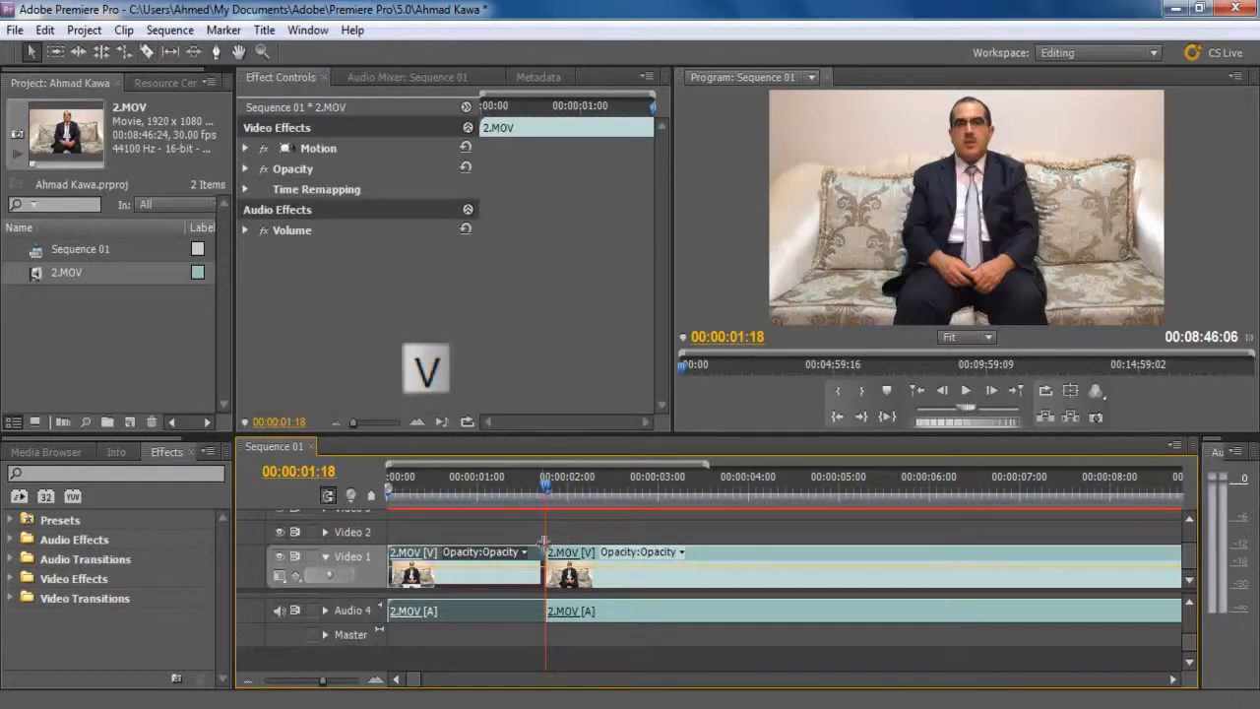
pyautogui.click(585, 529)
pyautogui.click(564, 498)
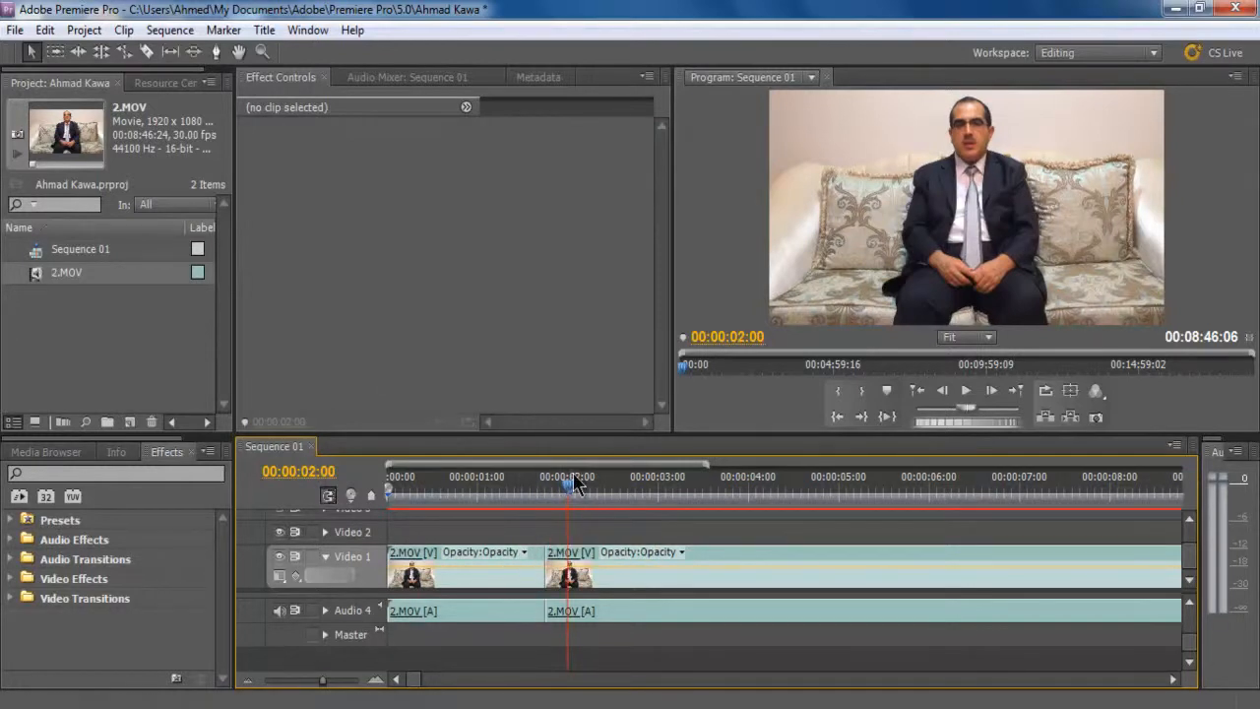
pyautogui.moveTo(568, 486); pyautogui.dragTo(551, 547)
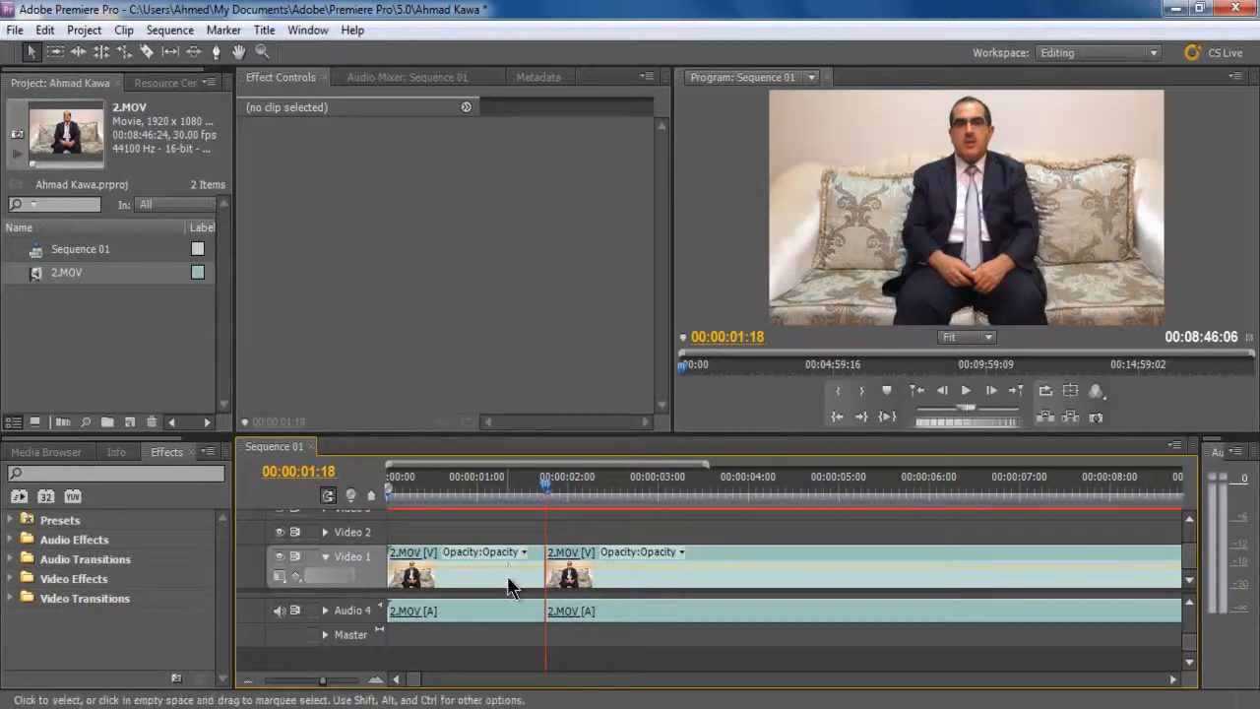
# - Select each of the two resulting pieces to check the cut
pyautogui.click(519, 579)
pyautogui.click(512, 532)
pyautogui.click(618, 563)
pyautogui.click(510, 561)
pyautogui.click(563, 573)
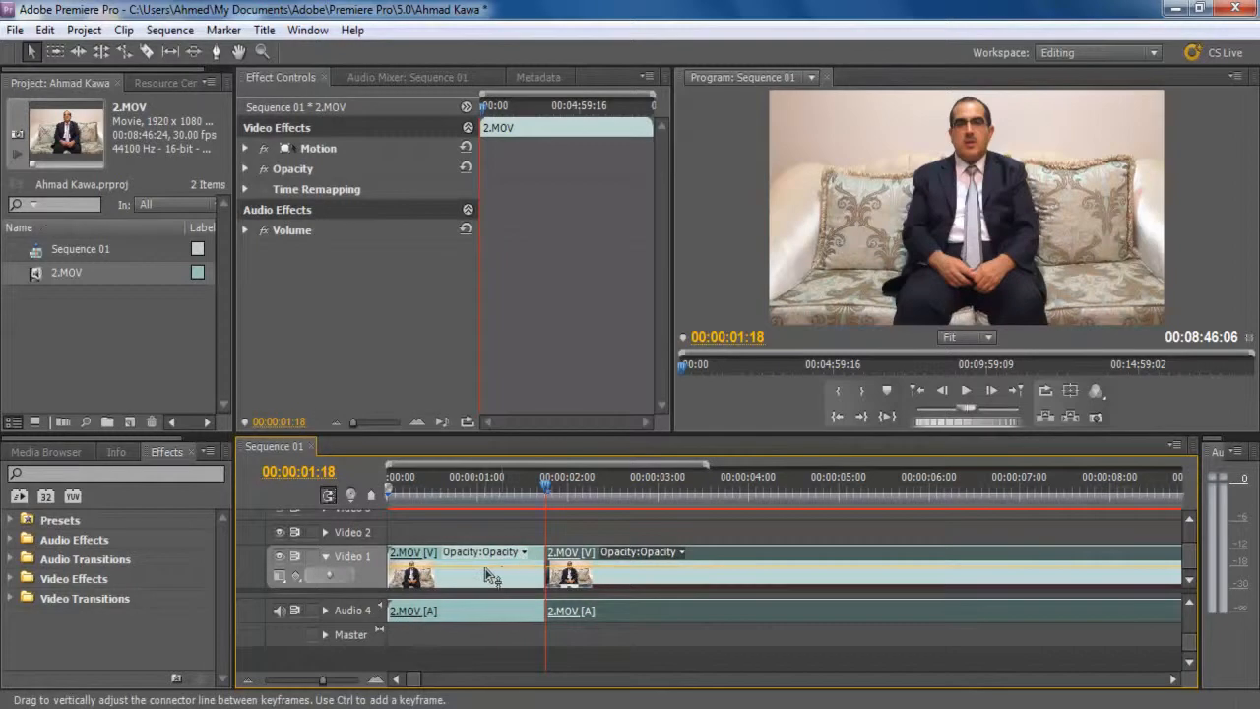
pyautogui.click(490, 575)
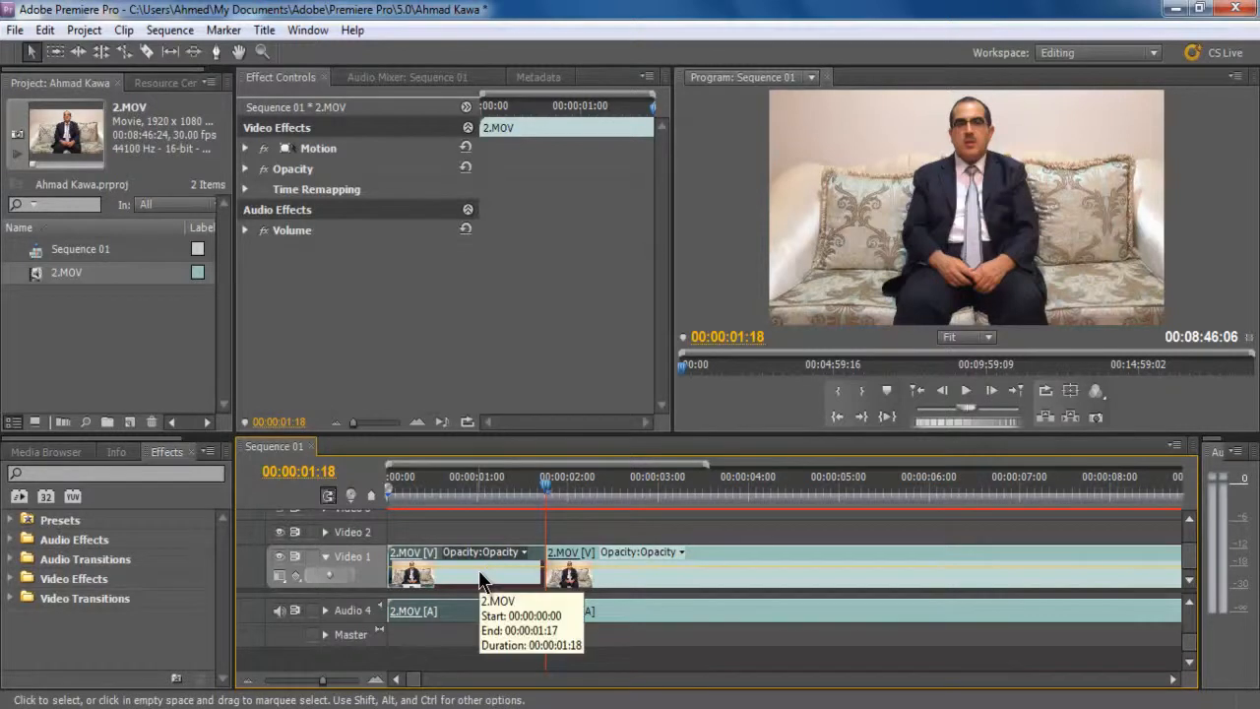
# - Delete the opening piece, undo it, and inspect that piece's right-click menu
pyautogui.press('Delete')
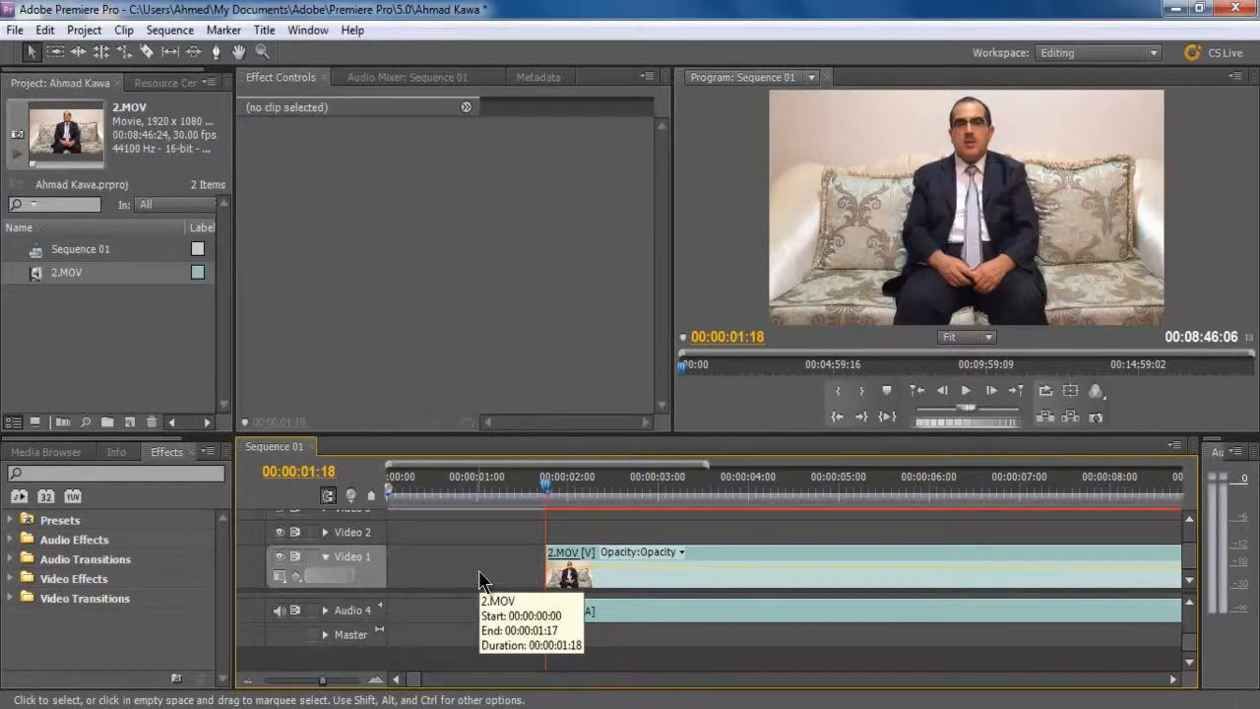
pyautogui.hotkey('ctrl', 'z')
pyautogui.rightClick(479, 579)
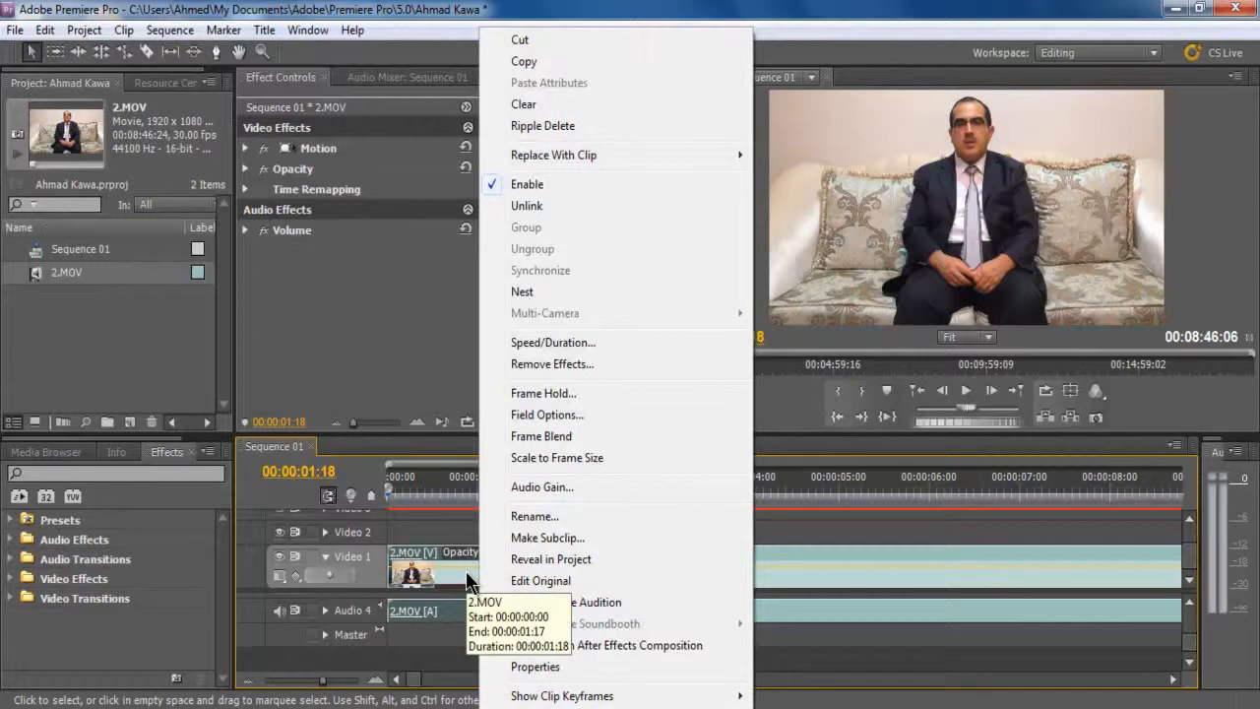
pyautogui.click(469, 581)
pyautogui.rightClick(481, 581)
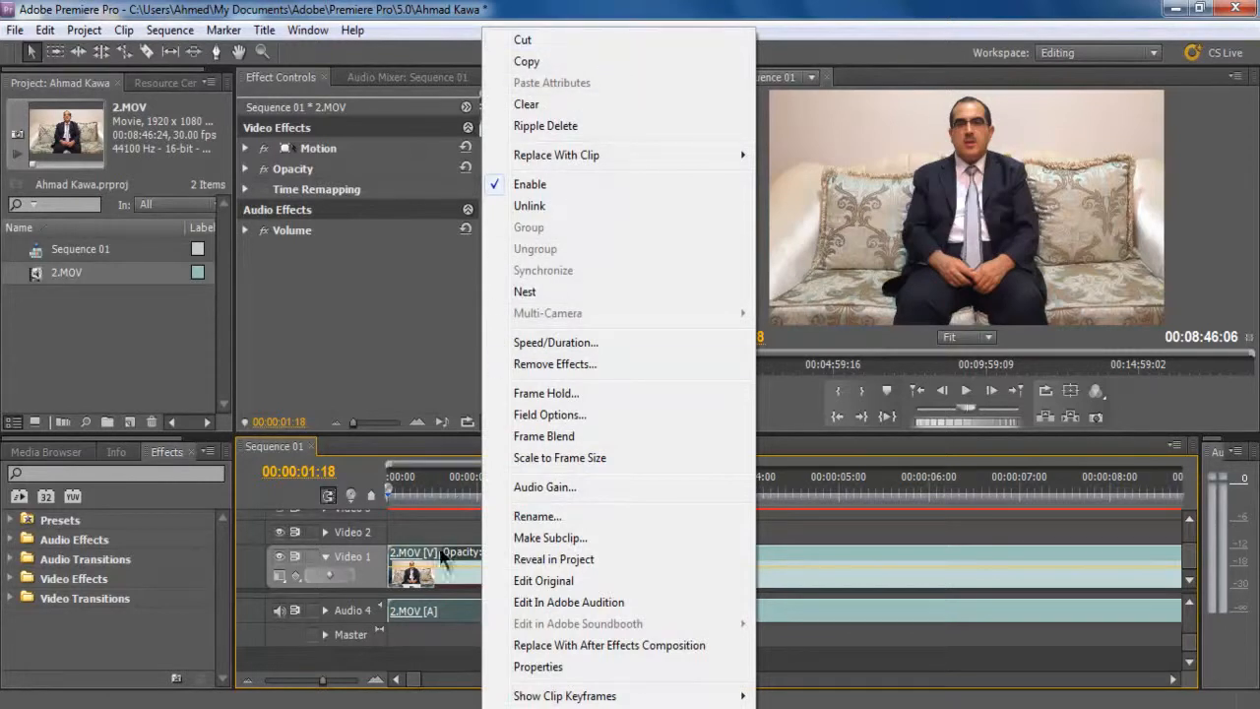
pyautogui.click(453, 591)
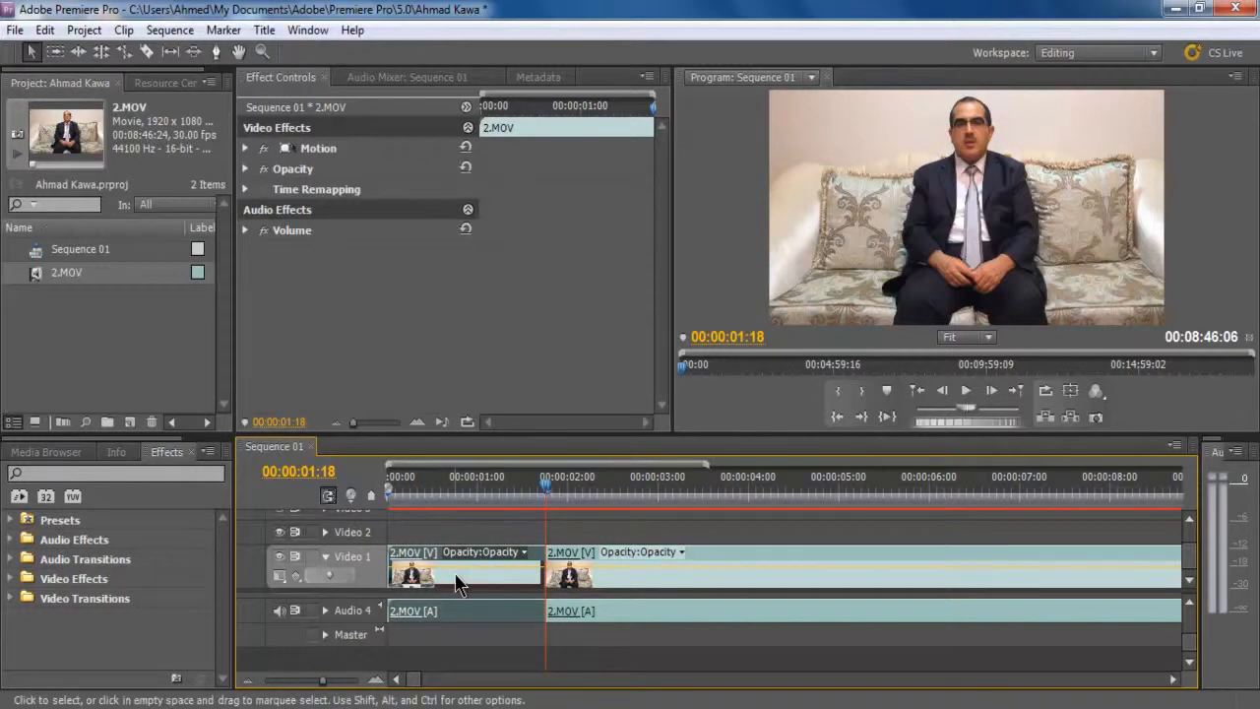
# - Delete the 00:00:01:18 opening piece and check the gap before the remaining clip
pyautogui.press('Delete')
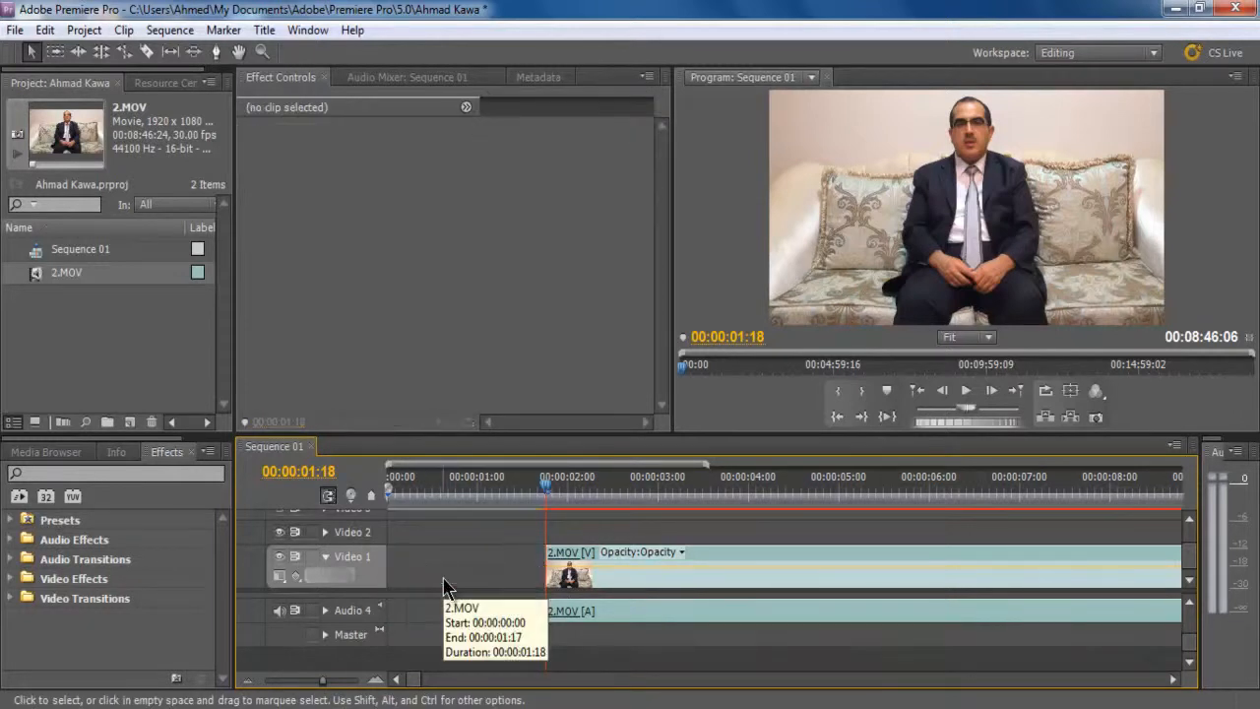
pyautogui.click(463, 576)
pyautogui.click(479, 539)
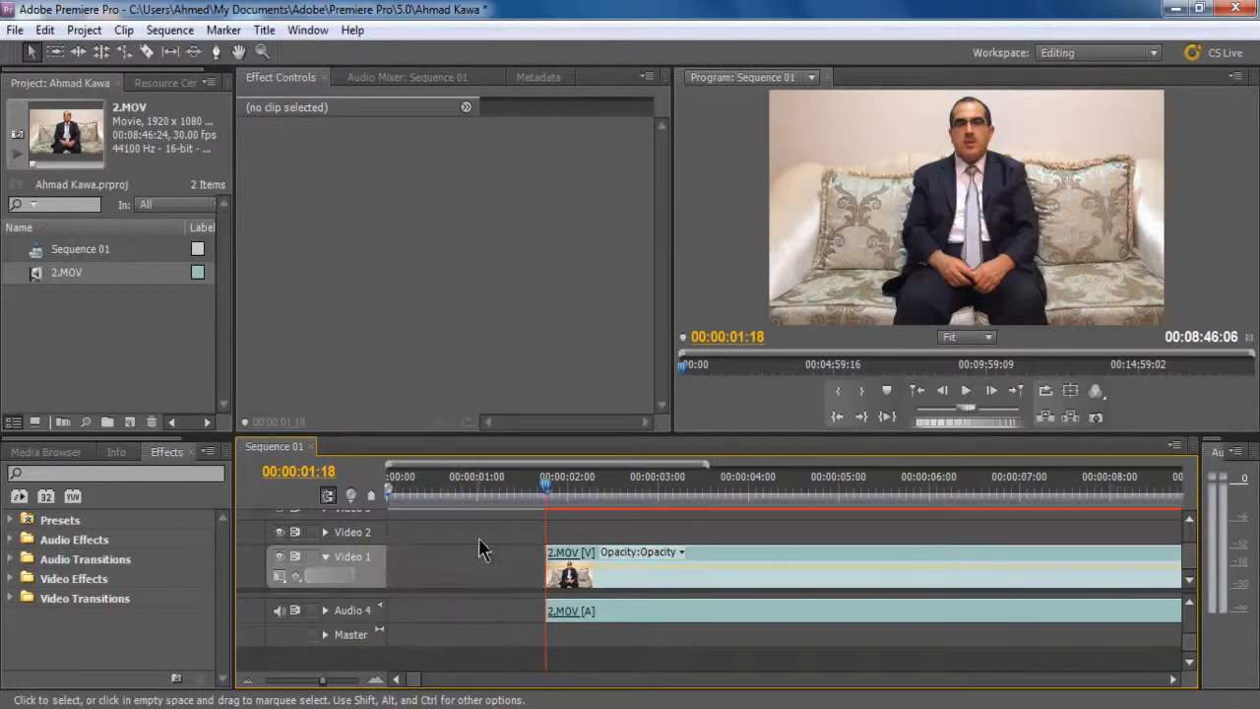
pyautogui.press('Home')
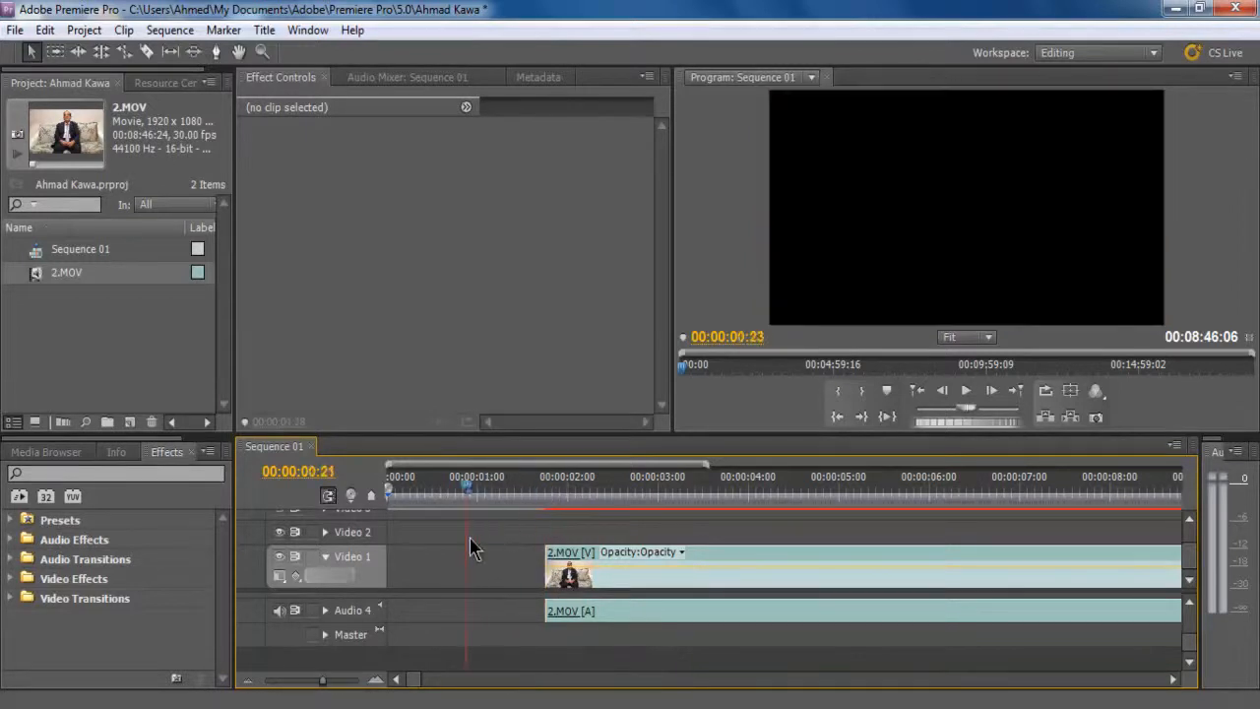
pyautogui.press('Down')
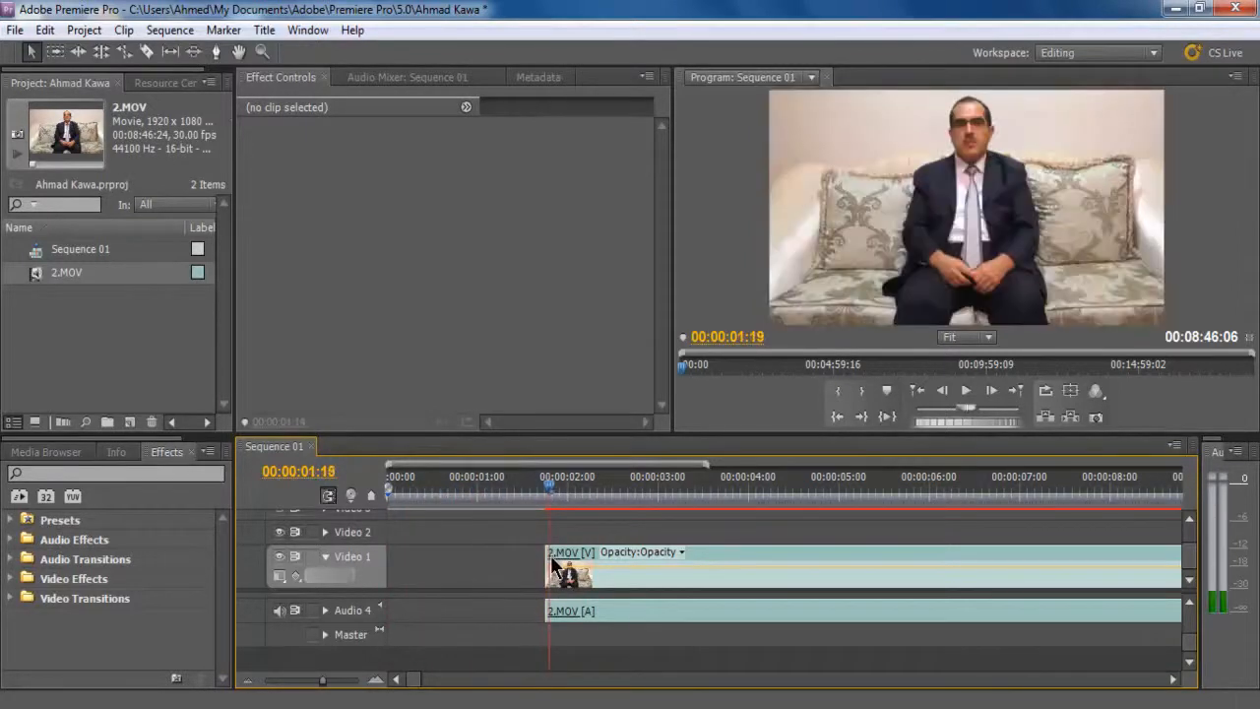
pyautogui.press('Left')
pyautogui.press('Right')
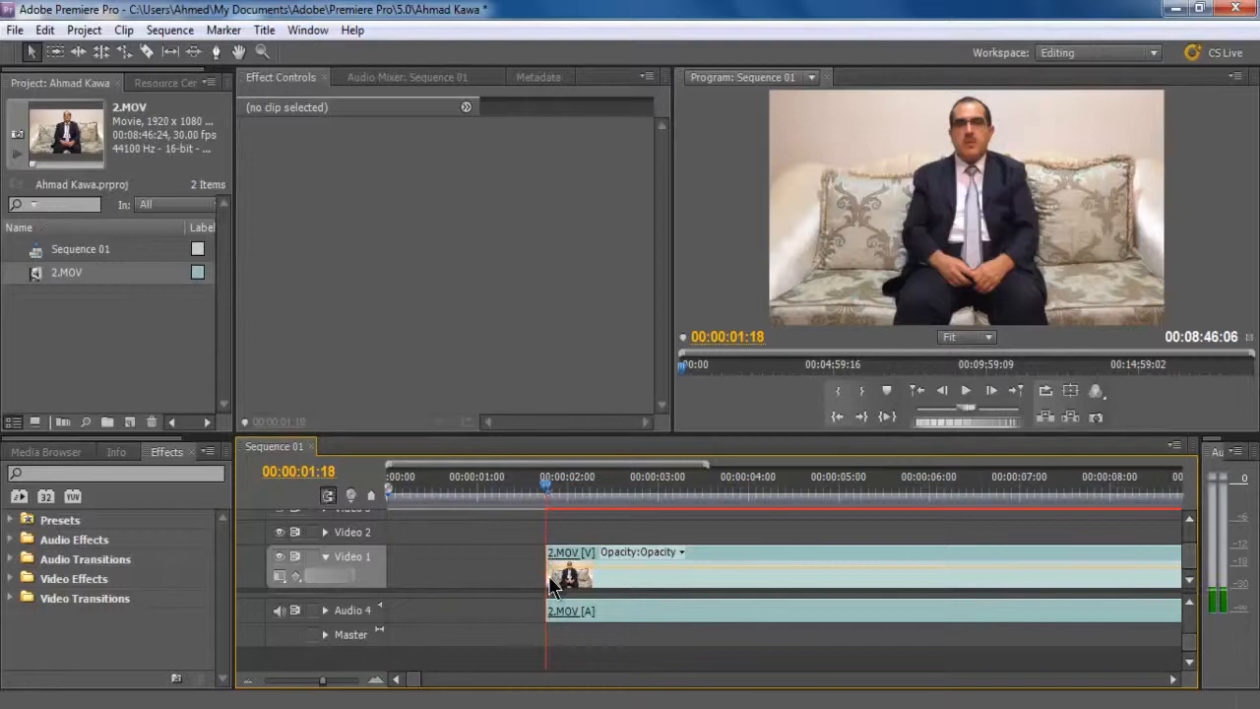
# - Ripple Delete the empty gap so the interview starts at 00:00:00:00
pyautogui.rightClick(445, 578)
pyautogui.click(449, 556)
pyautogui.rightClick(448, 558)
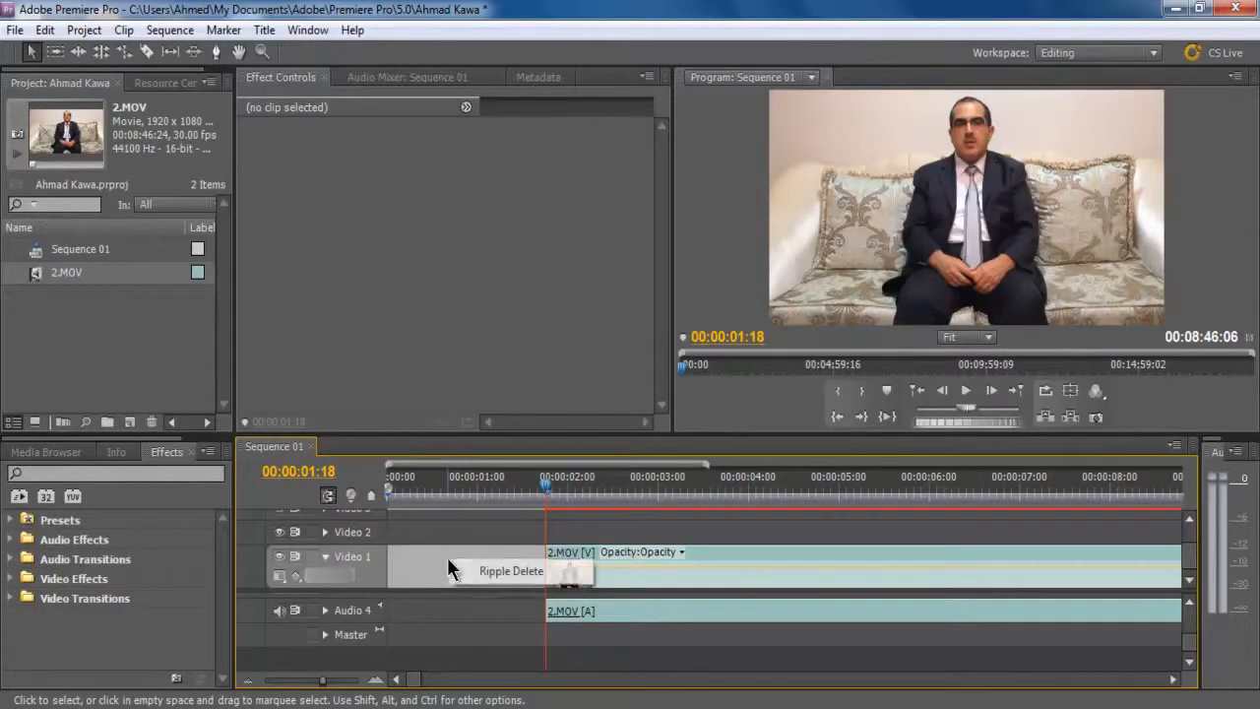
pyautogui.click(509, 573)
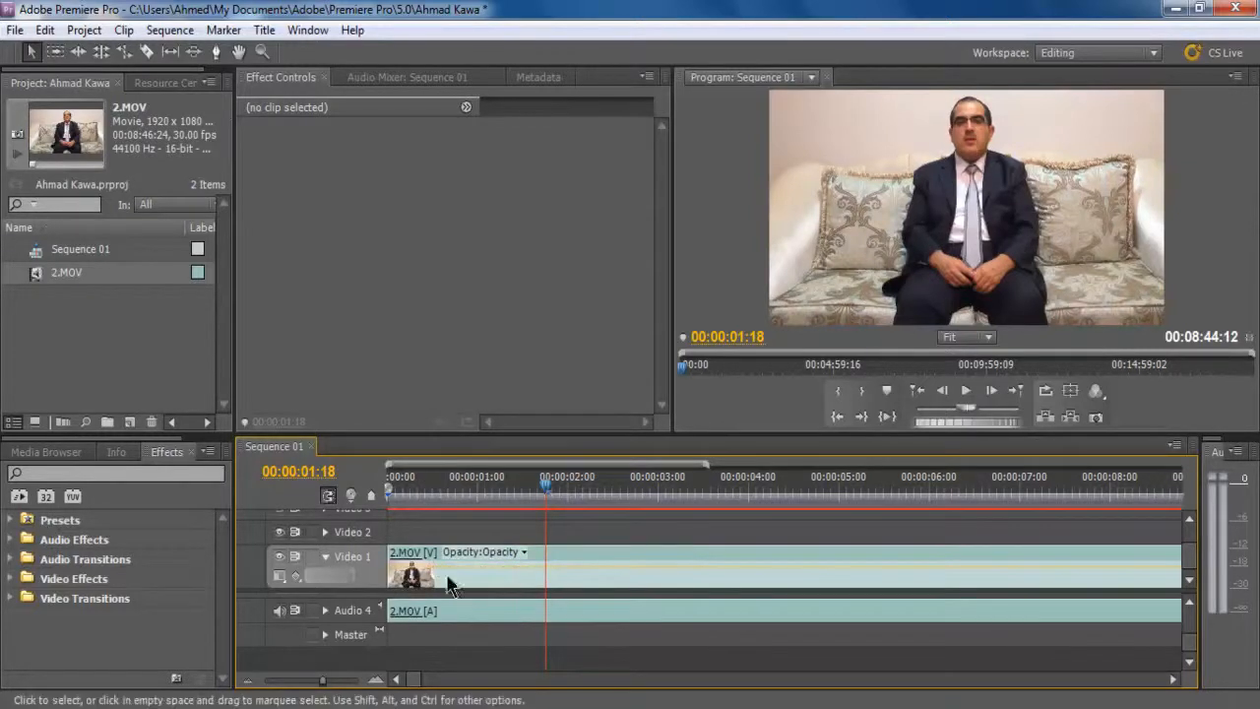
pyautogui.moveTo(548, 483); pyautogui.dragTo(387, 569)
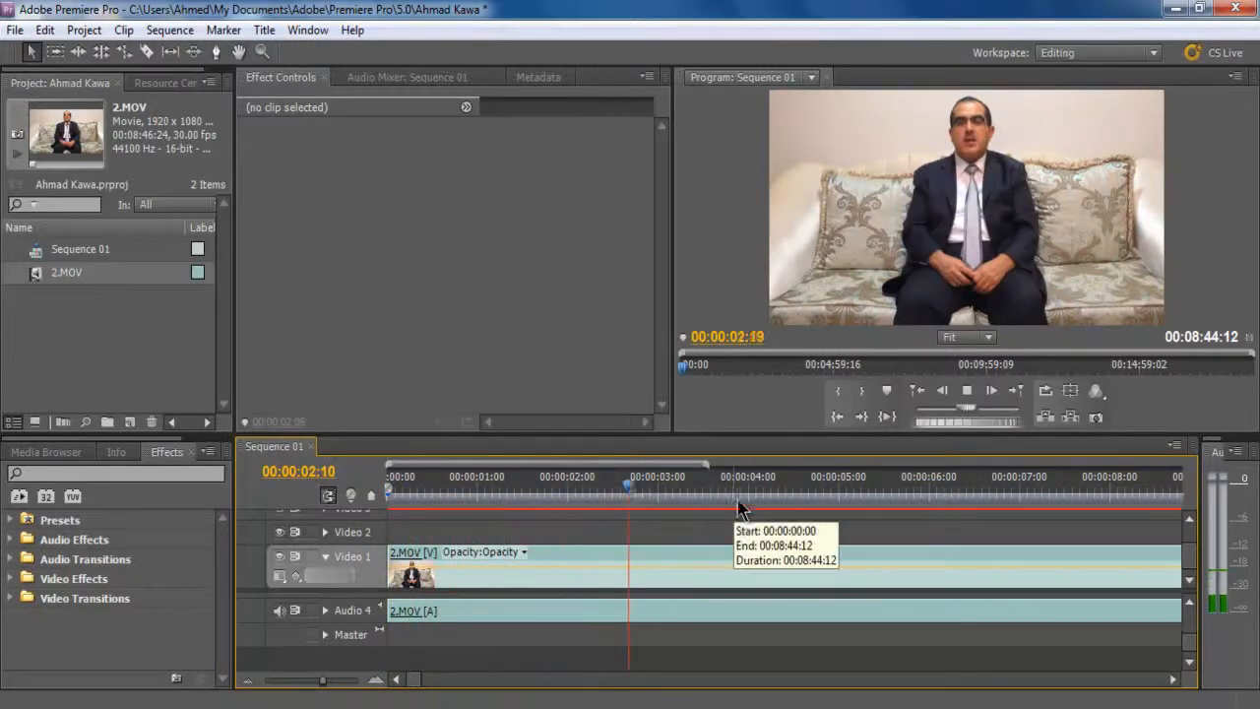
# - Scrub through the start of the trimmed 2.MOV clip, zooming the timeline out and back in
pyautogui.moveTo(645, 507); pyautogui.dragTo(383, 604)
pyautogui.press('-')
pyautogui.press('-')
pyautogui.press('-')
pyautogui.press('-')
pyautogui.press('-')
pyautogui.press('-')
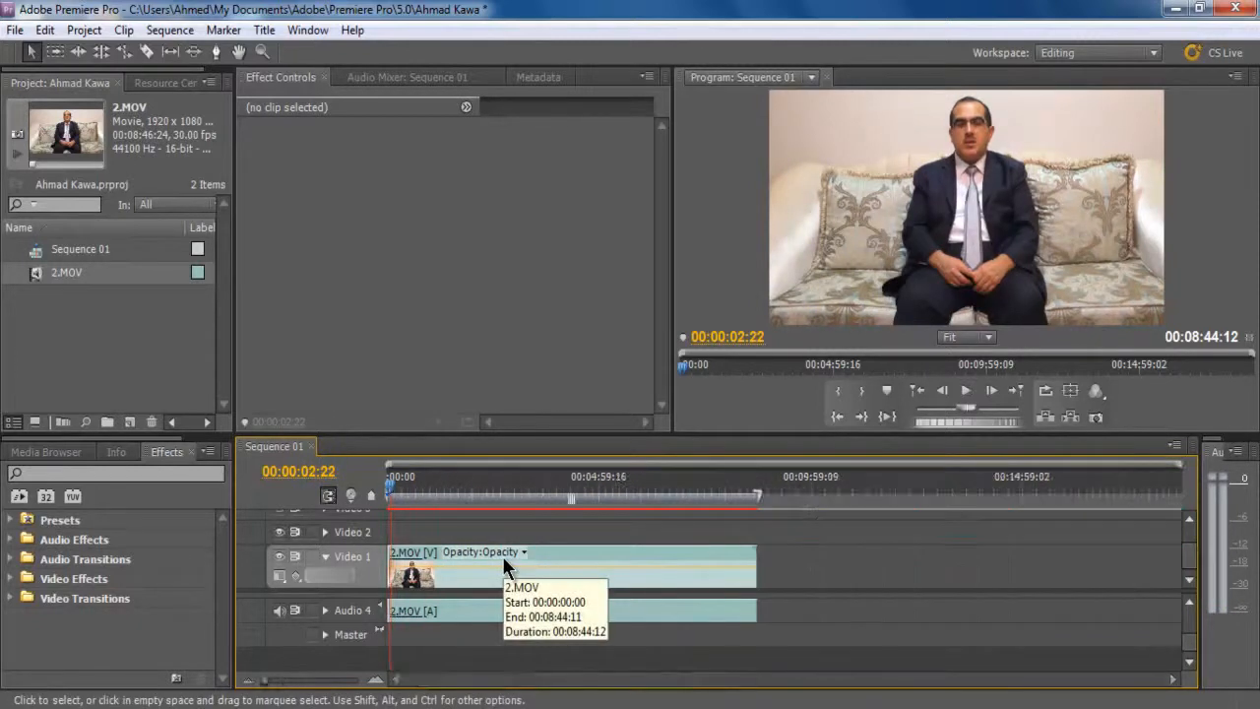
pyautogui.press('=')
pyautogui.press('=')
pyautogui.press('=')
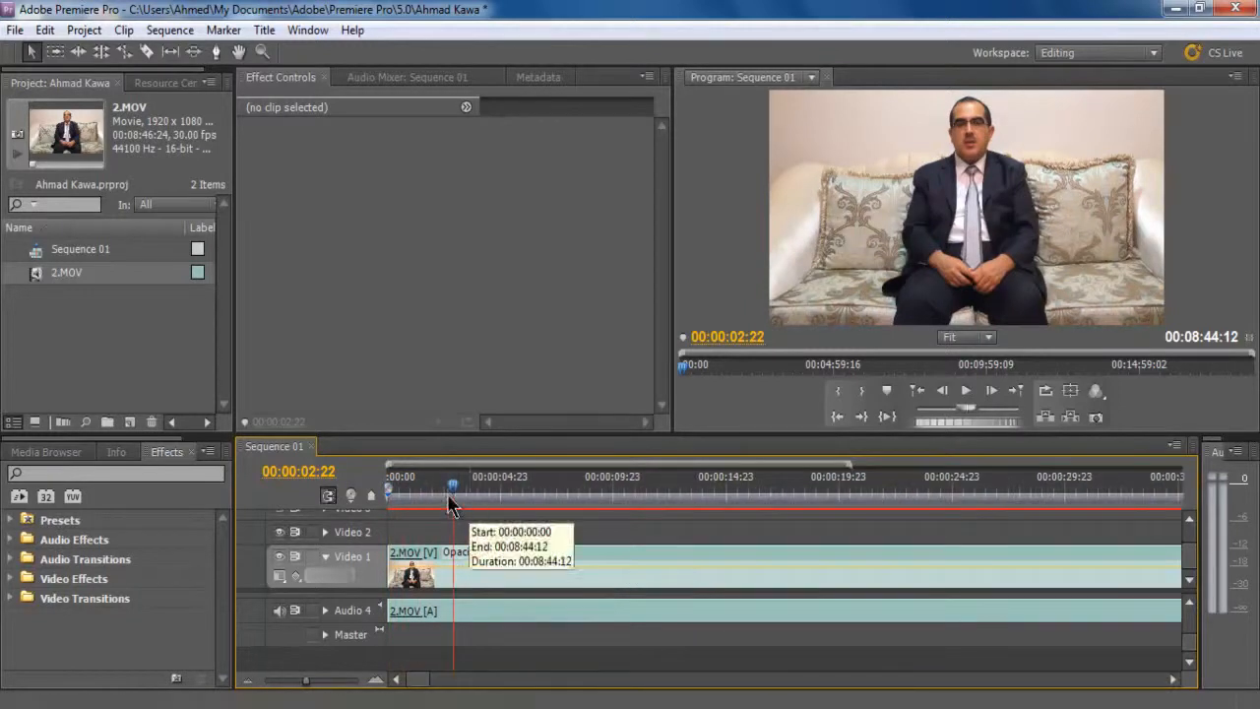
pyautogui.moveTo(453, 499); pyautogui.dragTo(465, 505)
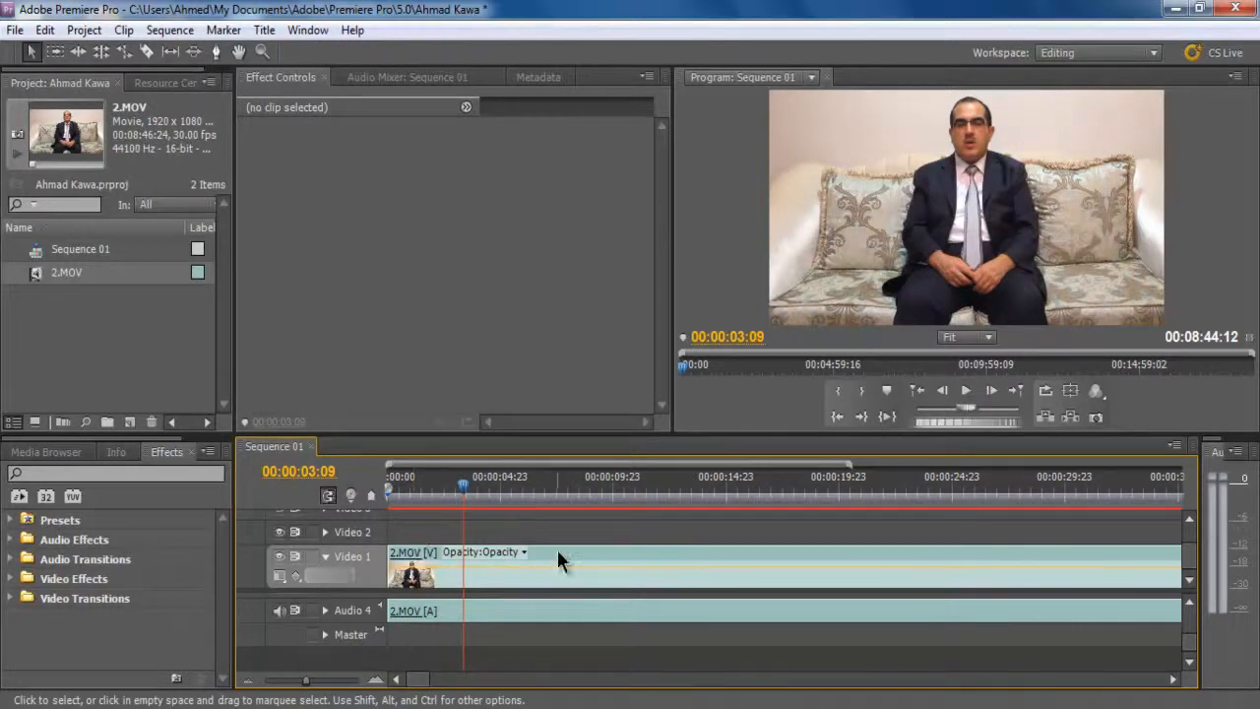
# - Close the clip property list, deselect the clips, and set the playhead to 00:00:06:19
pyautogui.click(495, 614)
pyautogui.click(507, 552)
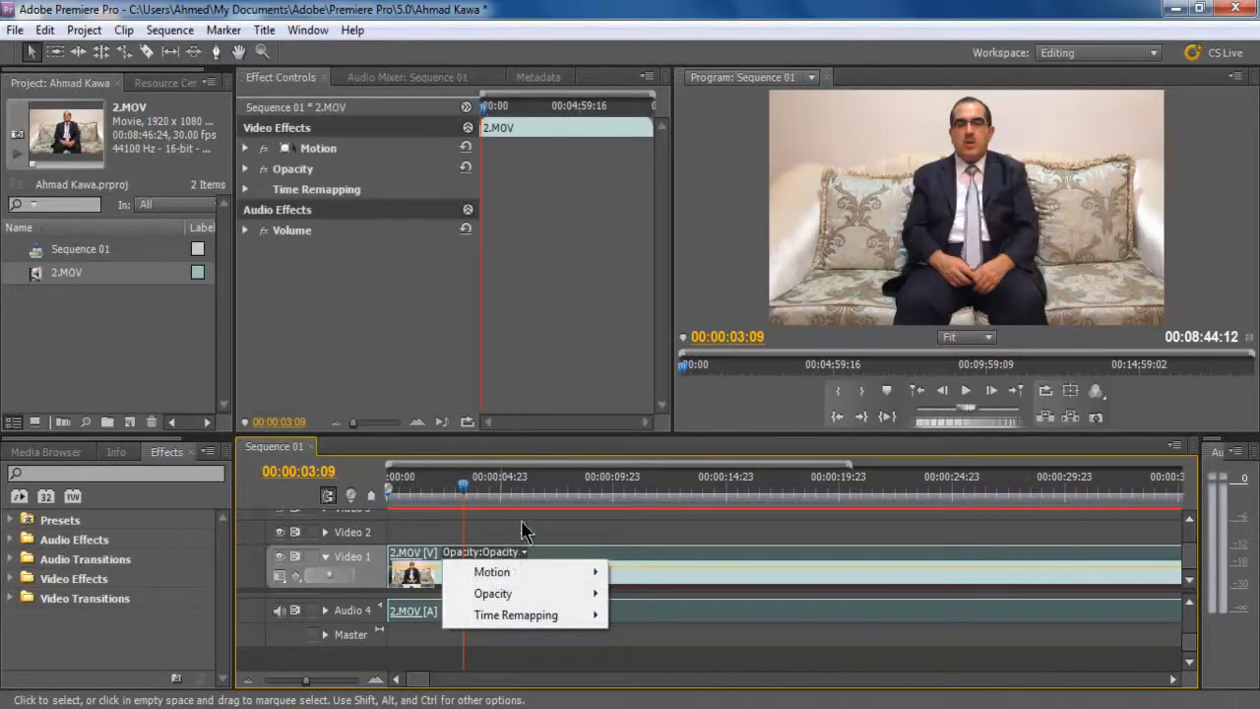
pyautogui.click(523, 531)
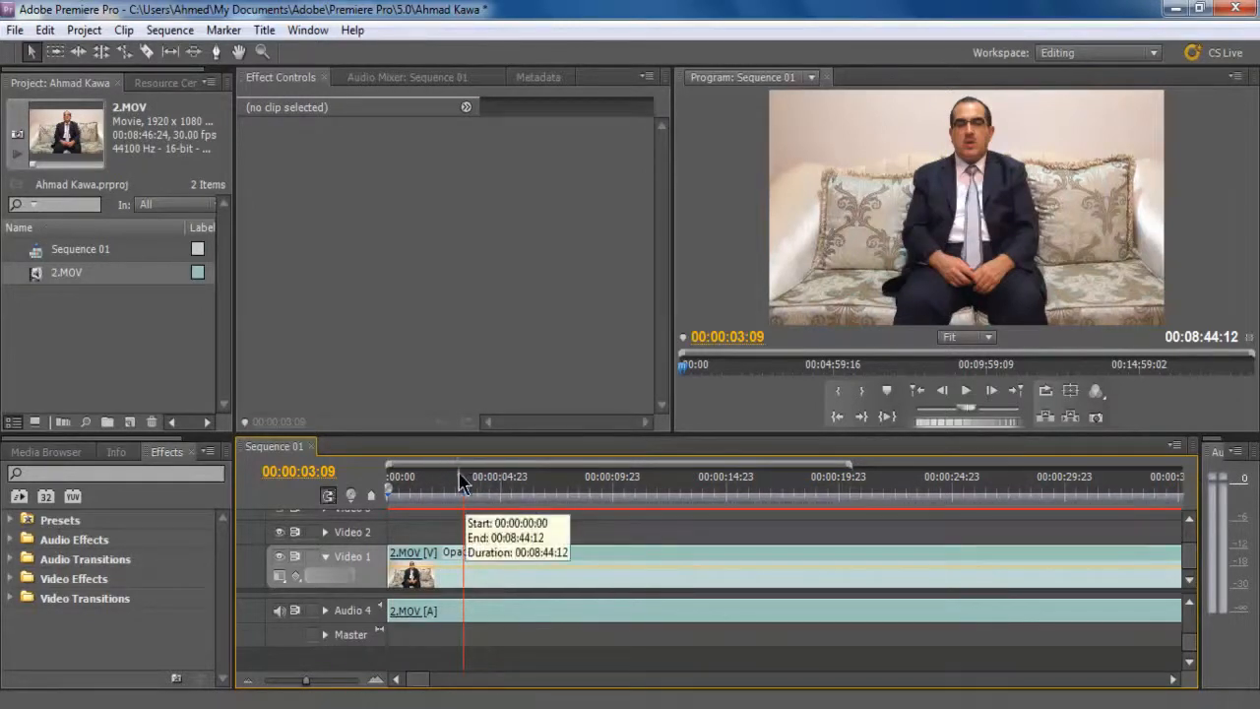
pyautogui.moveTo(464, 483); pyautogui.dragTo(613, 515)
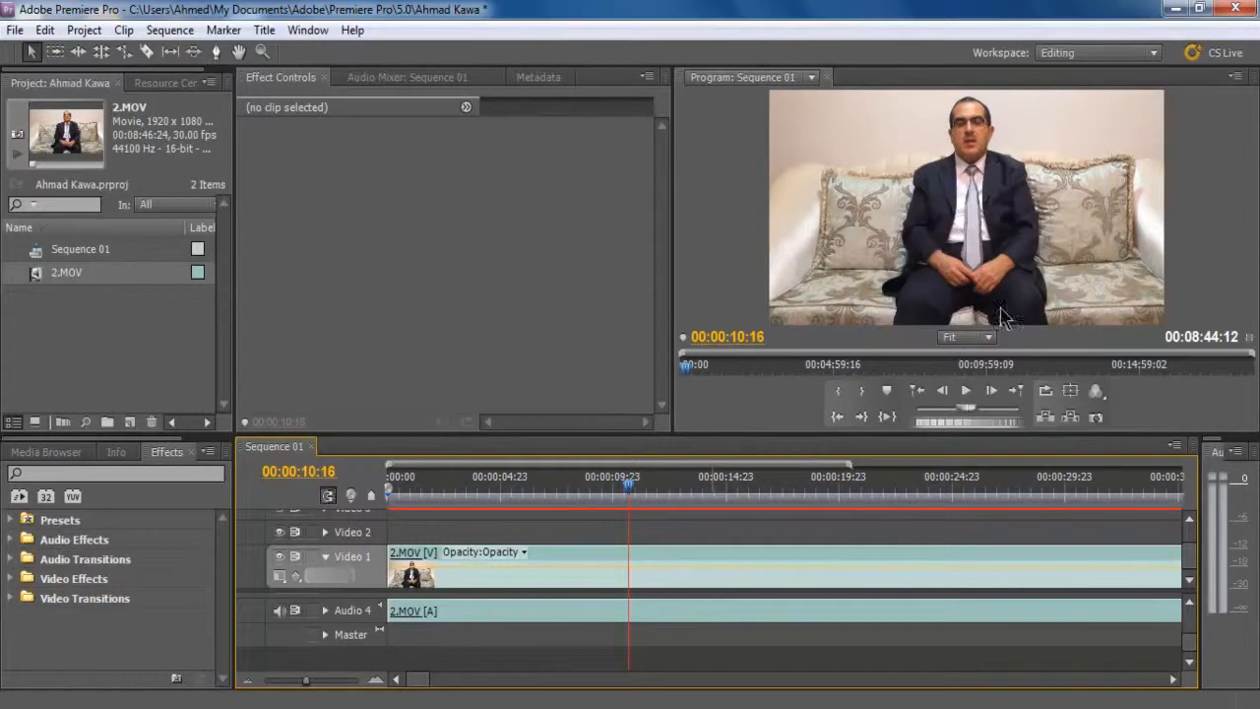
pyautogui.moveTo(633, 490); pyautogui.dragTo(535, 622)
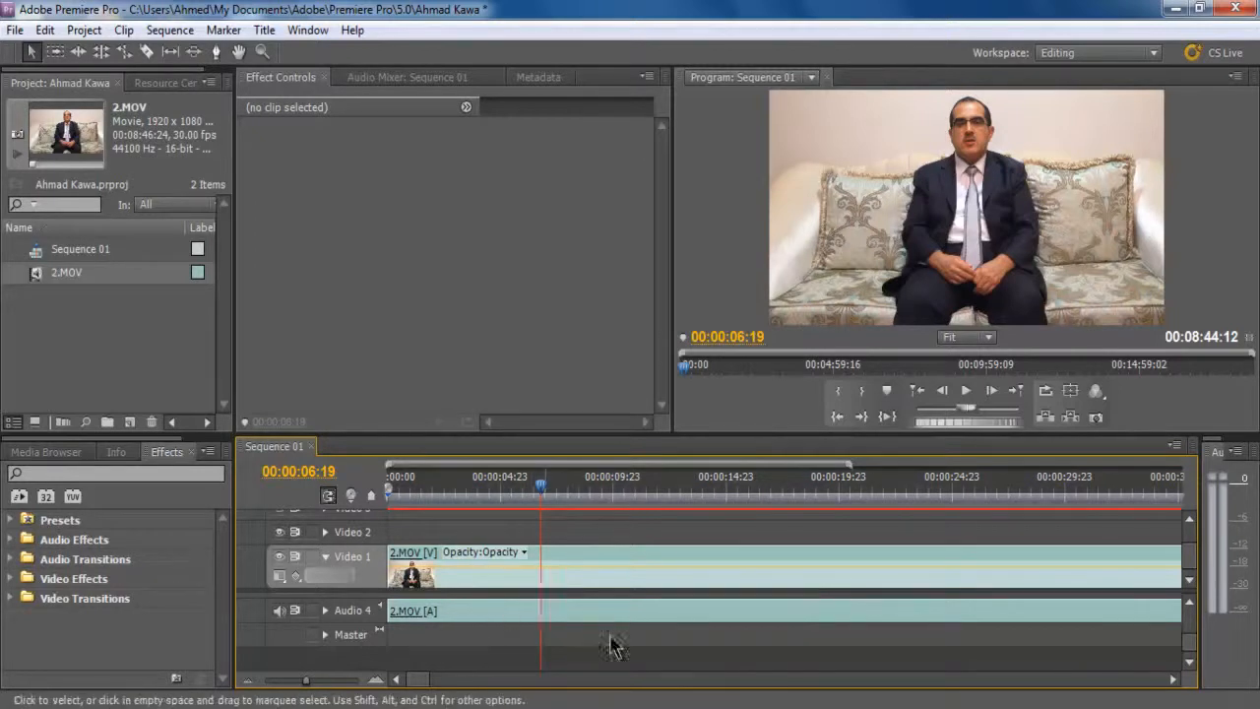
# - Unlink 2.MOV's video on Video 1 from its audio, then confirm each selects on its own
pyautogui.click(591, 569)
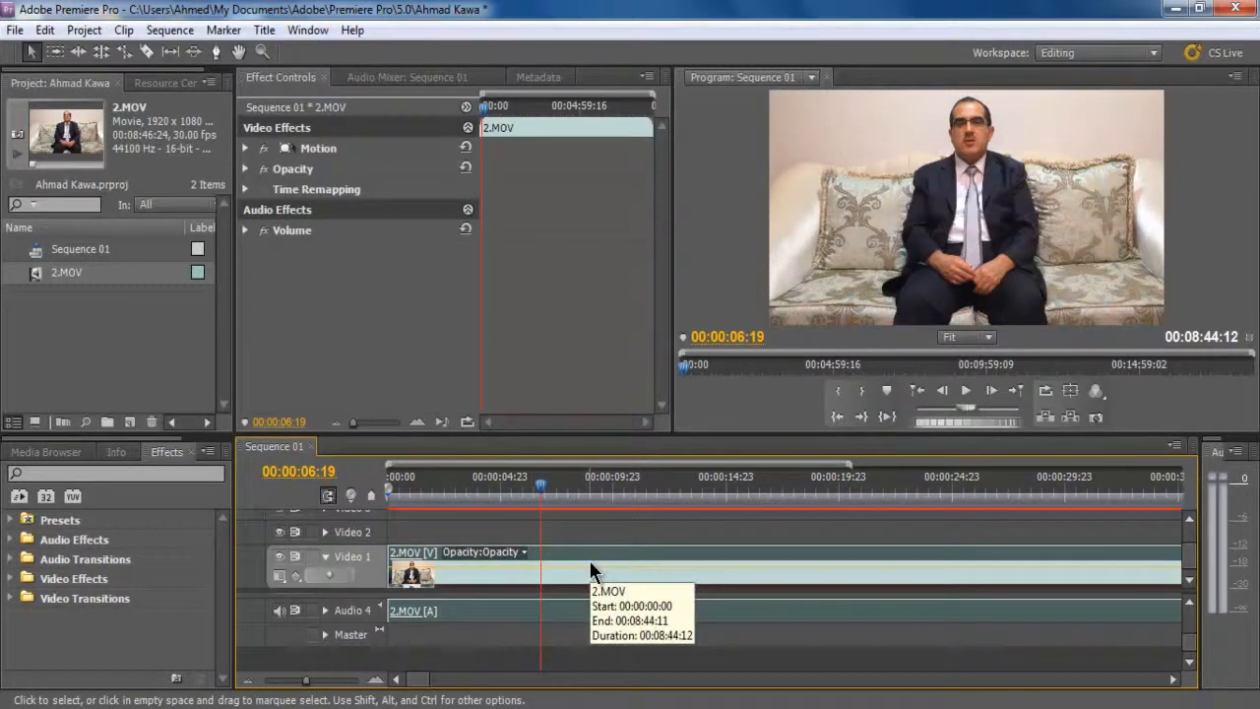
pyautogui.rightClick(591, 564)
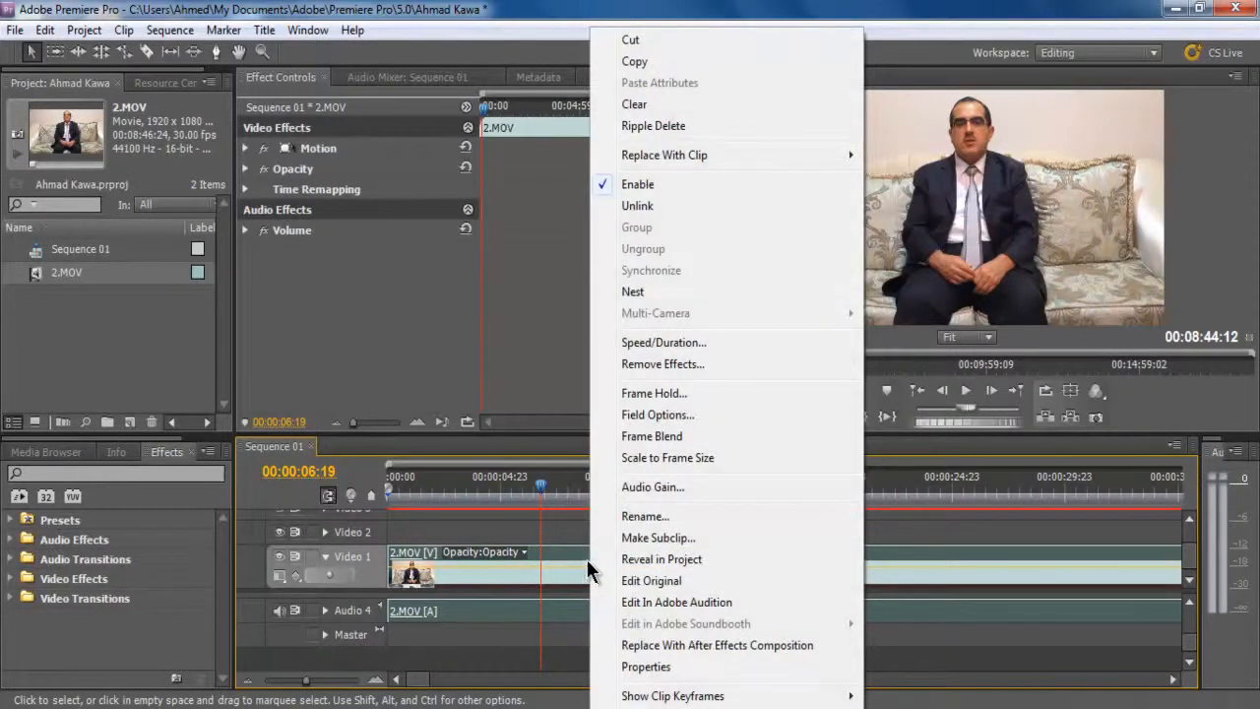
pyautogui.click(637, 206)
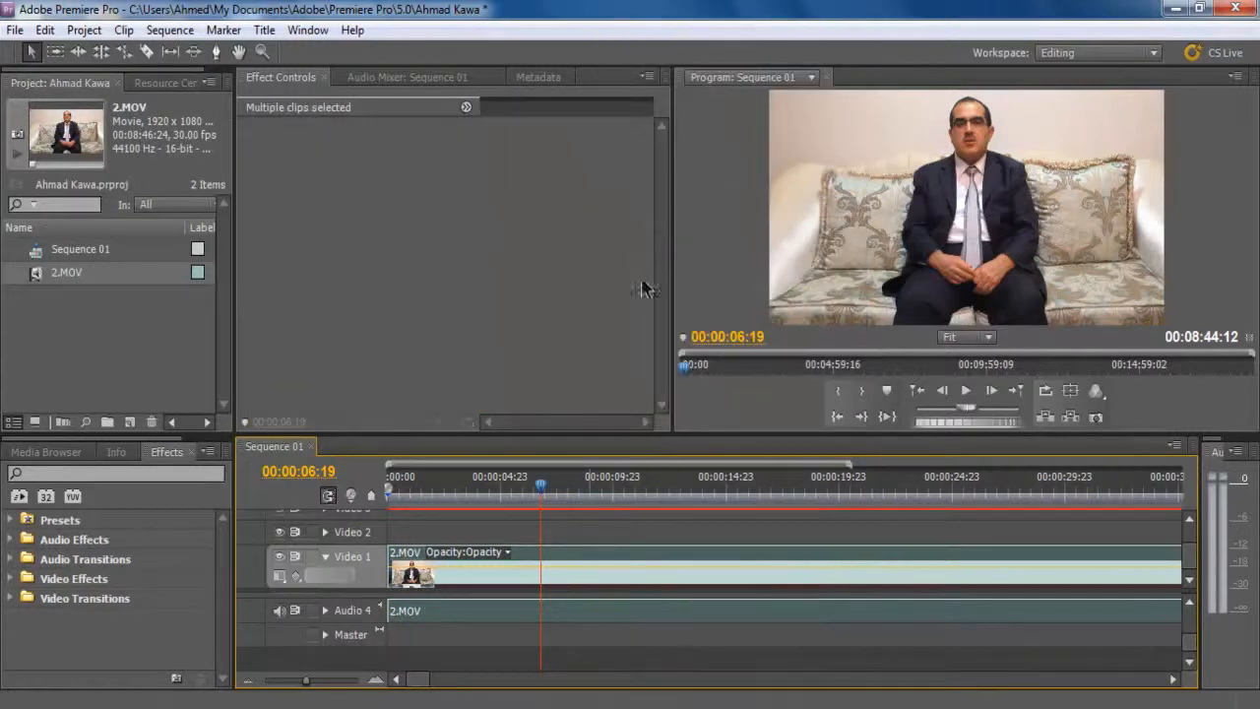
pyautogui.click(591, 548)
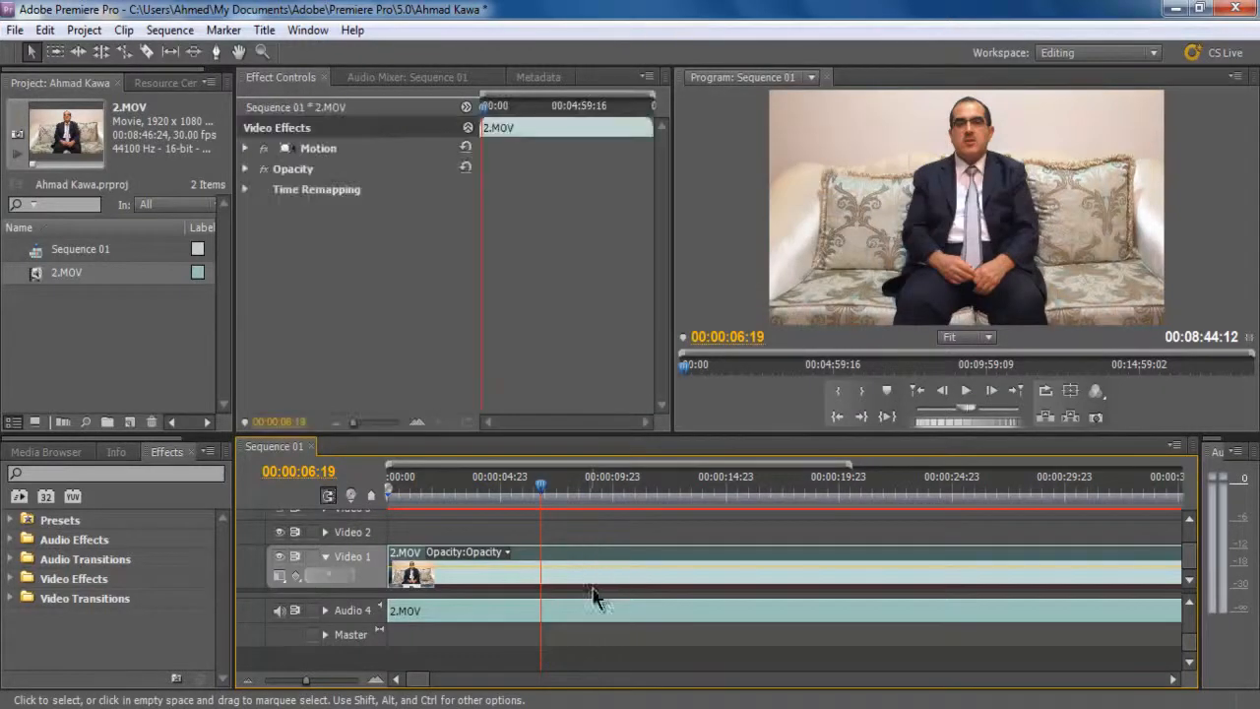
pyautogui.click(600, 607)
pyautogui.click(597, 580)
pyautogui.click(602, 612)
# - Split the 2.MOV video on Video 1 at 00:00:06:19 with the Razor tool
pyautogui.click(602, 574)
pyautogui.click(595, 621)
pyautogui.click(605, 530)
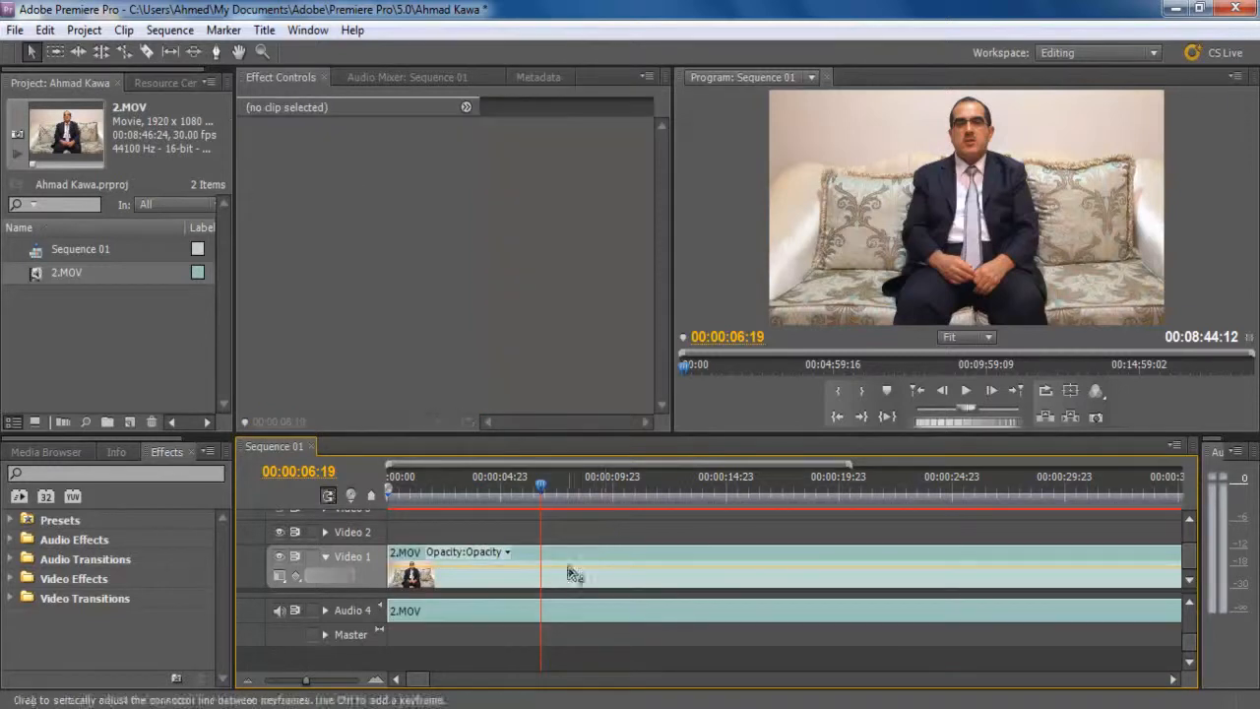
pyautogui.click(545, 581)
pyautogui.press('c')
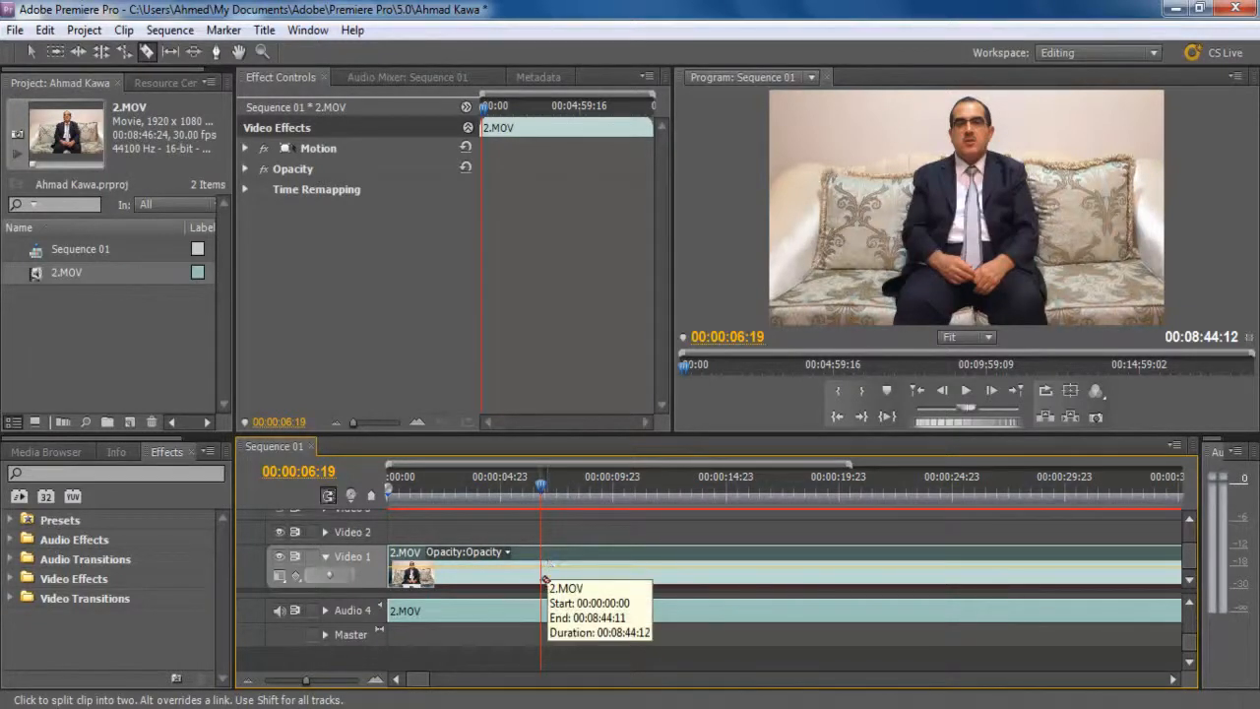
pyautogui.press('=')
pyautogui.press('=')
pyautogui.press('=')
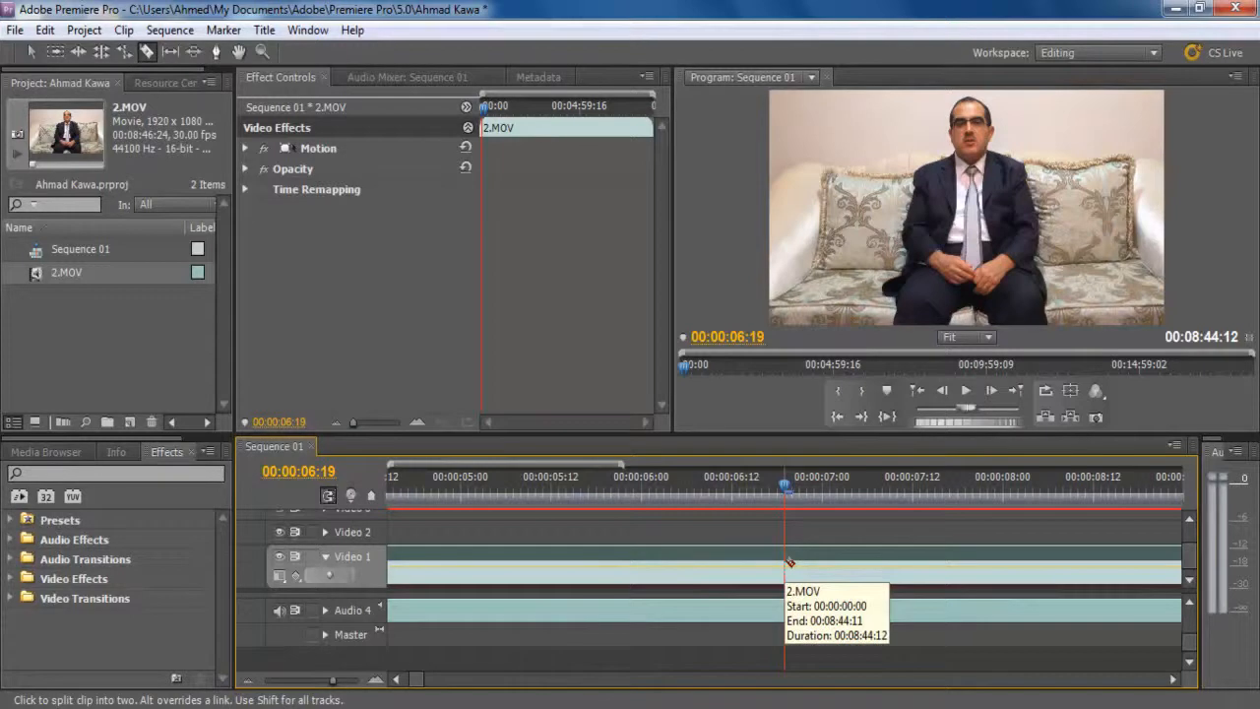
pyautogui.click(787, 562)
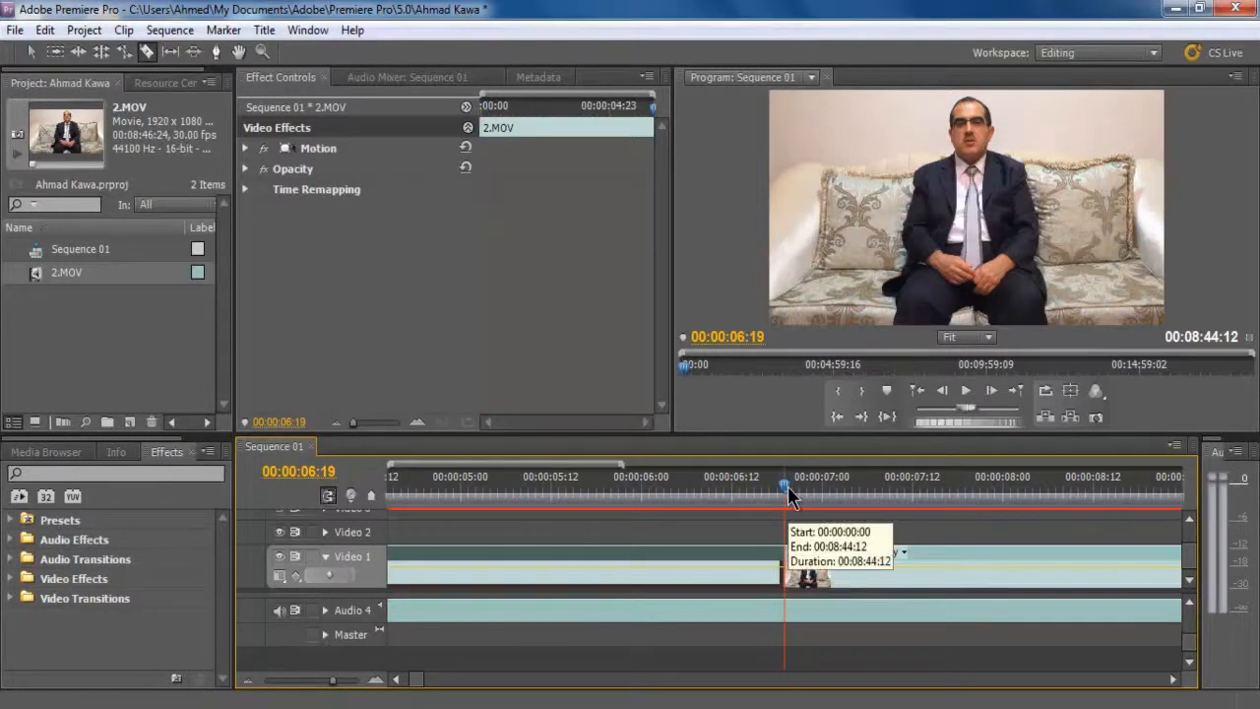
# - Split the video again at 00:00:07:05 and select the short middle piece
pyautogui.moveTo(785, 488); pyautogui.dragTo(829, 489)
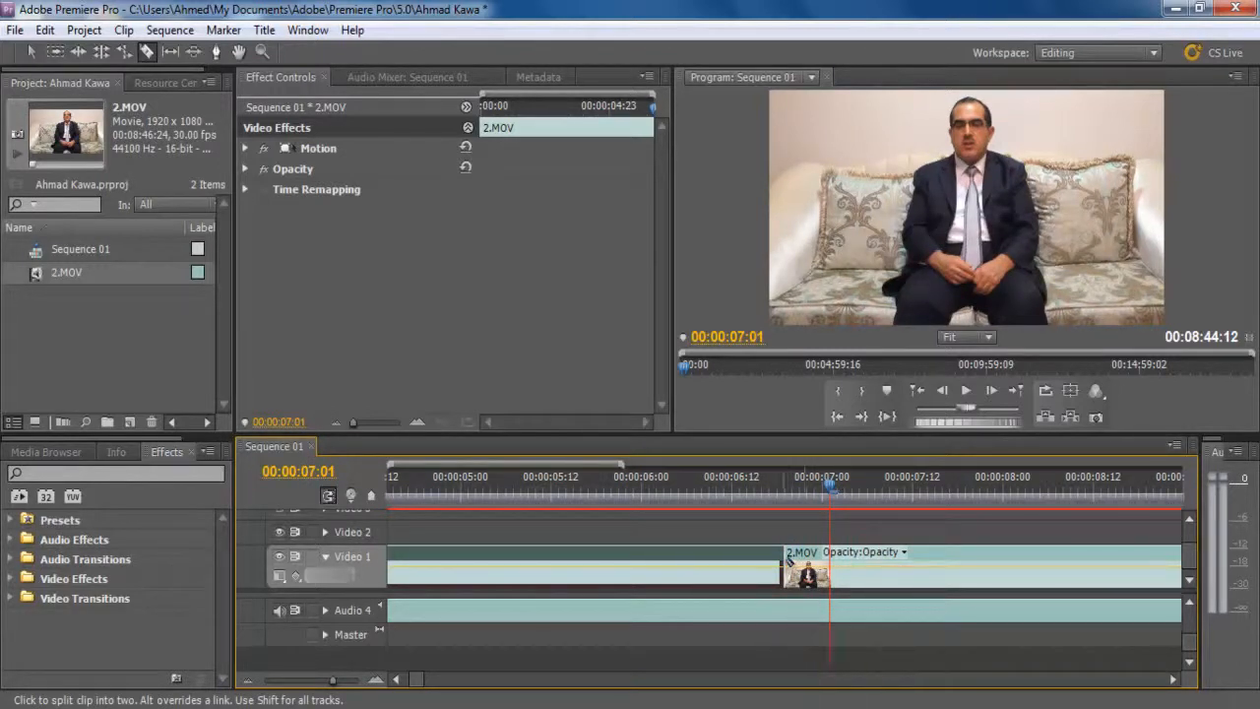
pyautogui.moveTo(832, 498); pyautogui.dragTo(860, 522)
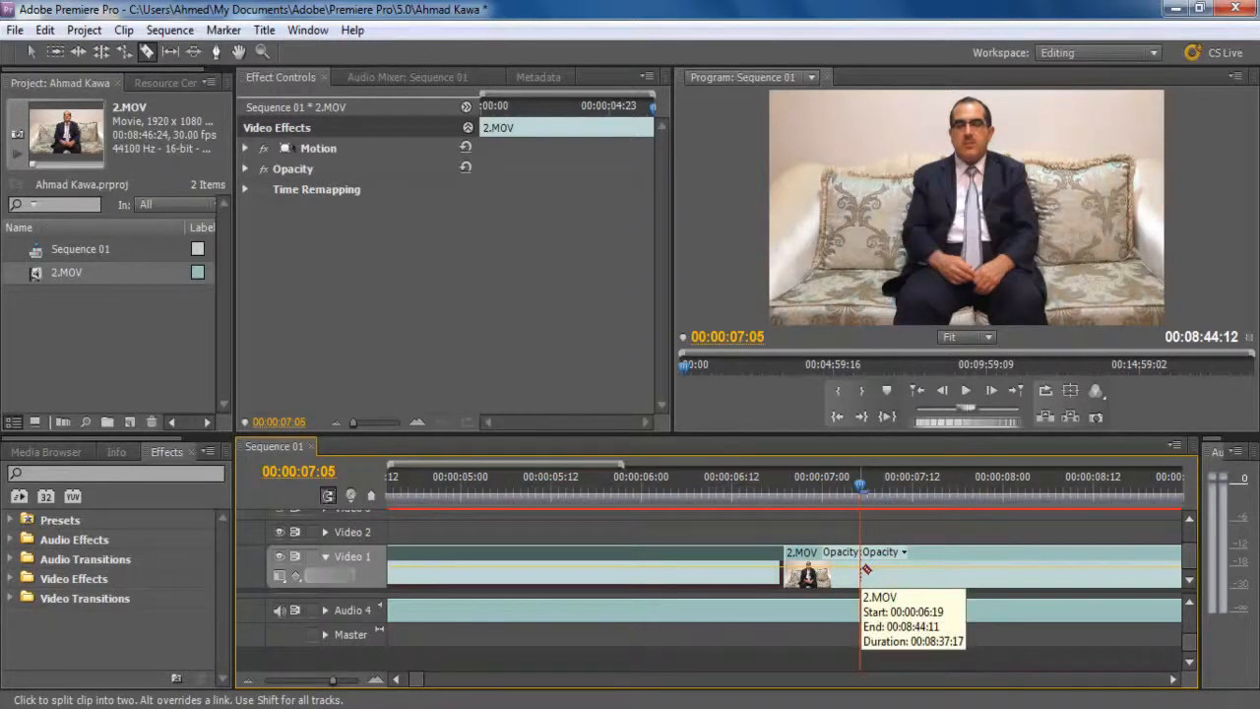
pyautogui.click(864, 568)
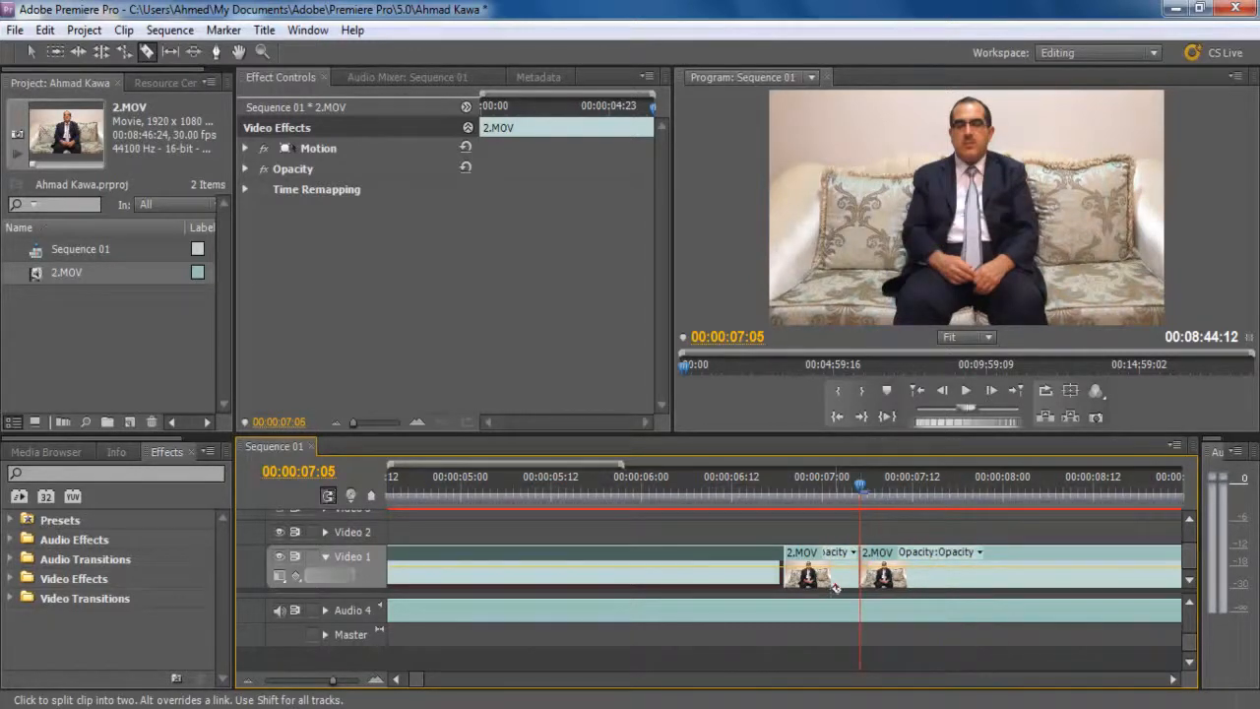
pyautogui.press('v')
pyautogui.click(832, 571)
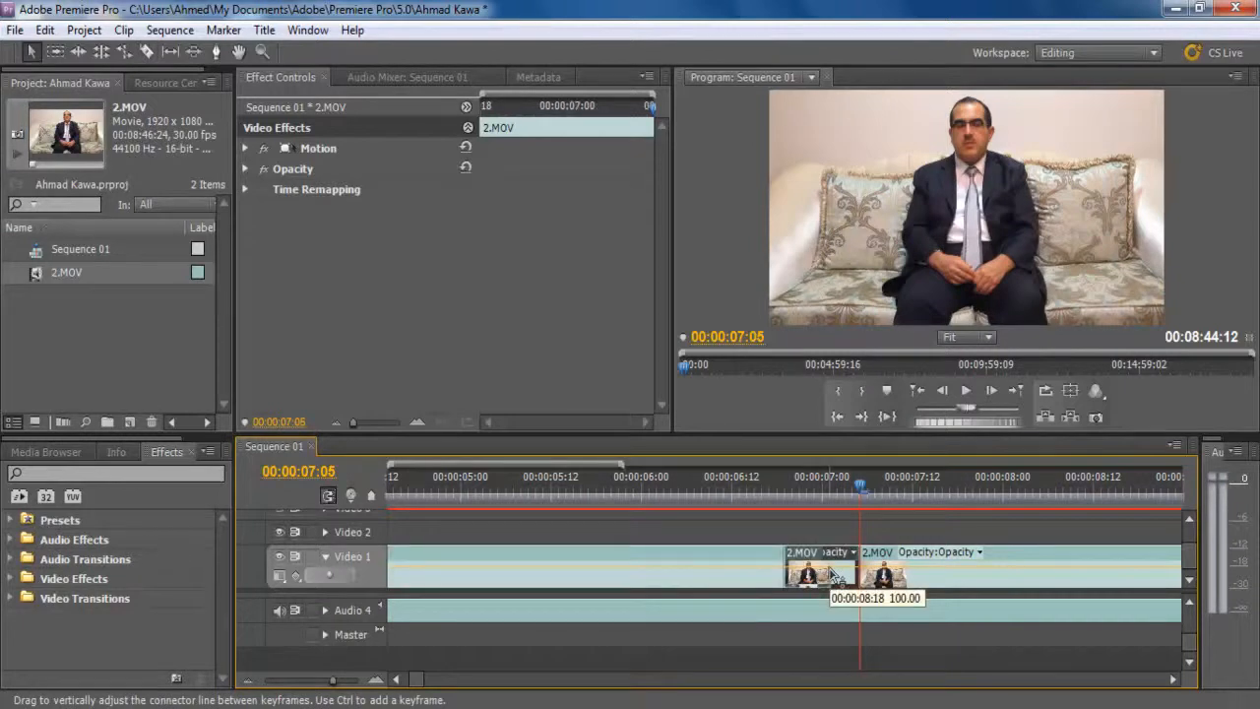
# - Delete the 10-frame 2.MOV piece between 00:00:06:19 and 00:00:07:05, then zoom the timeline out
pyautogui.click(820, 537)
pyautogui.click(750, 573)
pyautogui.click(889, 561)
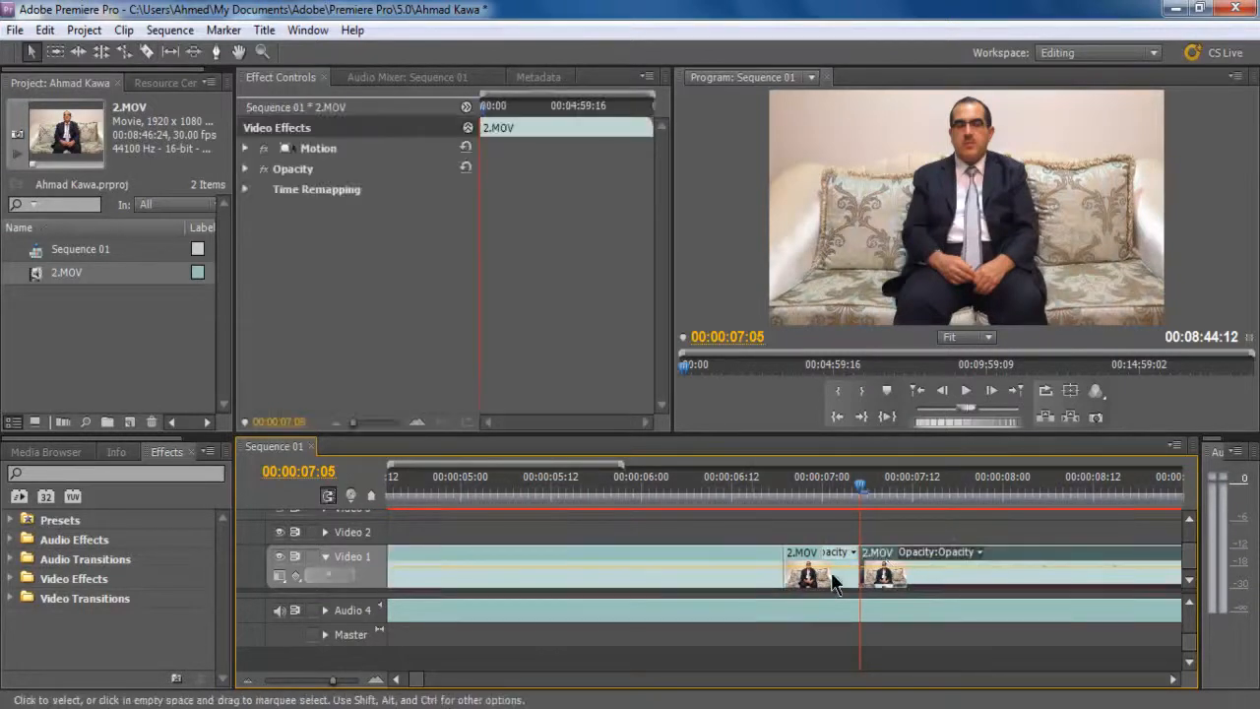
pyautogui.click(826, 578)
pyautogui.click(807, 534)
pyautogui.click(805, 576)
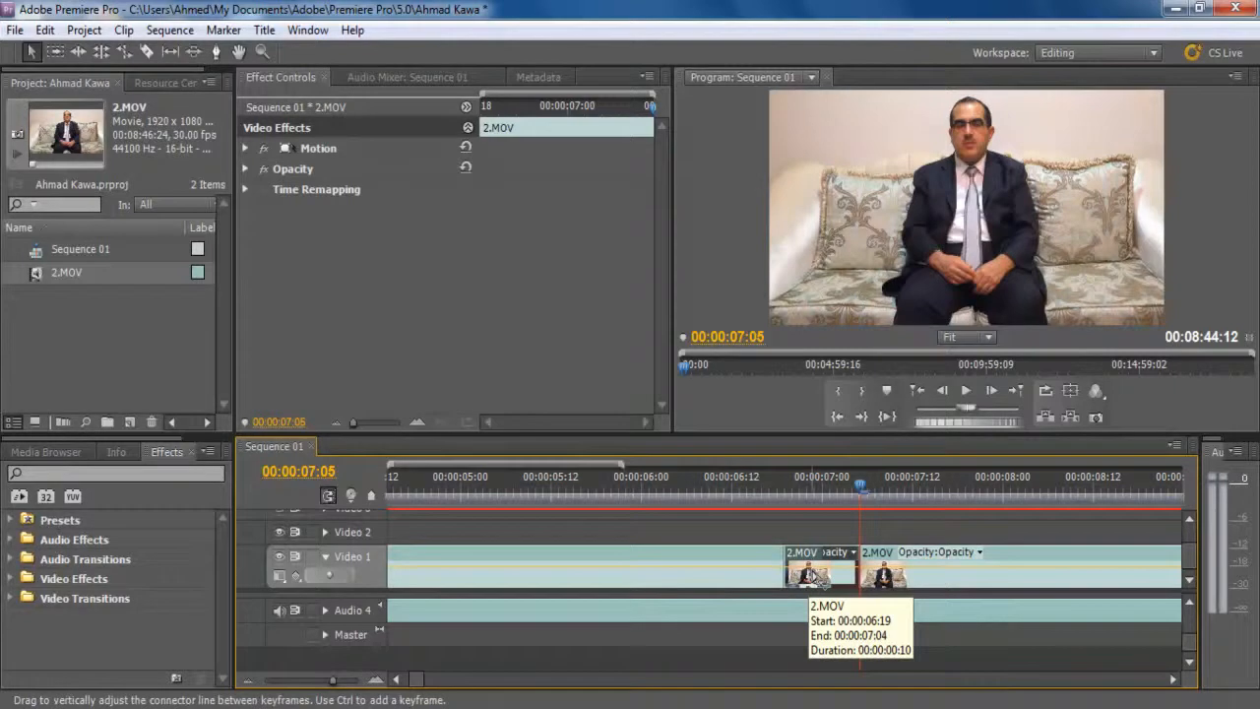
pyautogui.press('Delete')
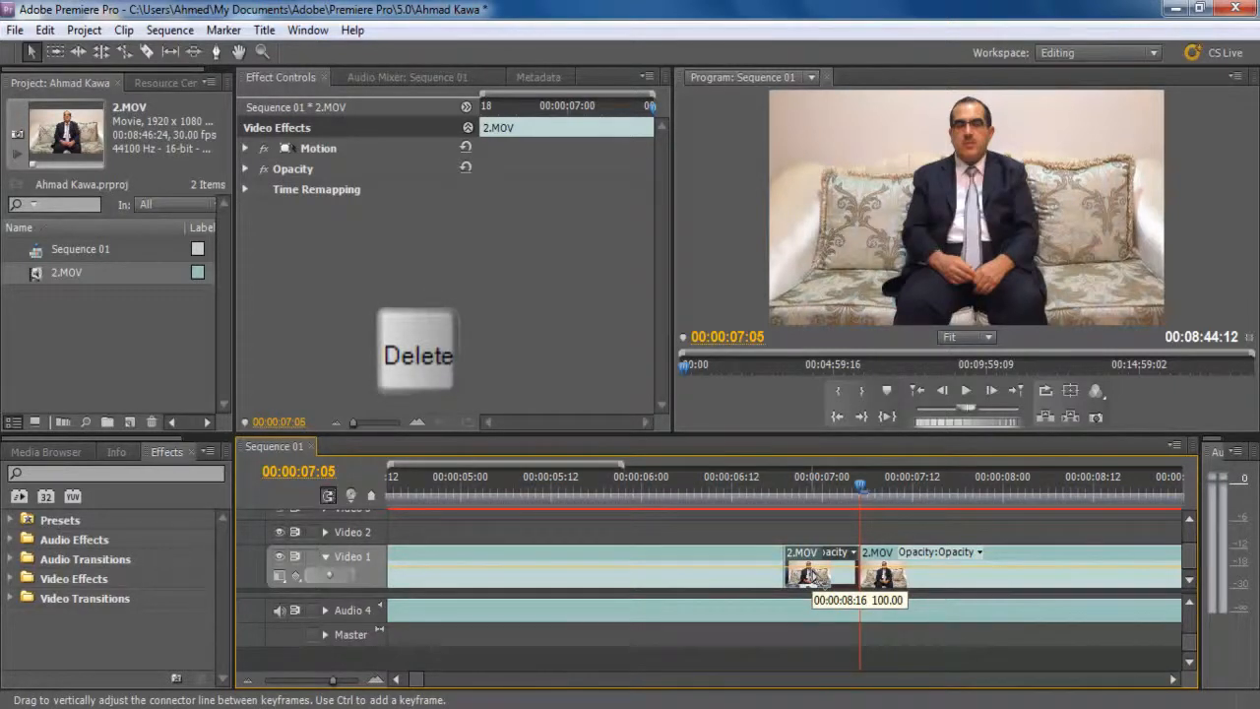
pyautogui.press('Delete')
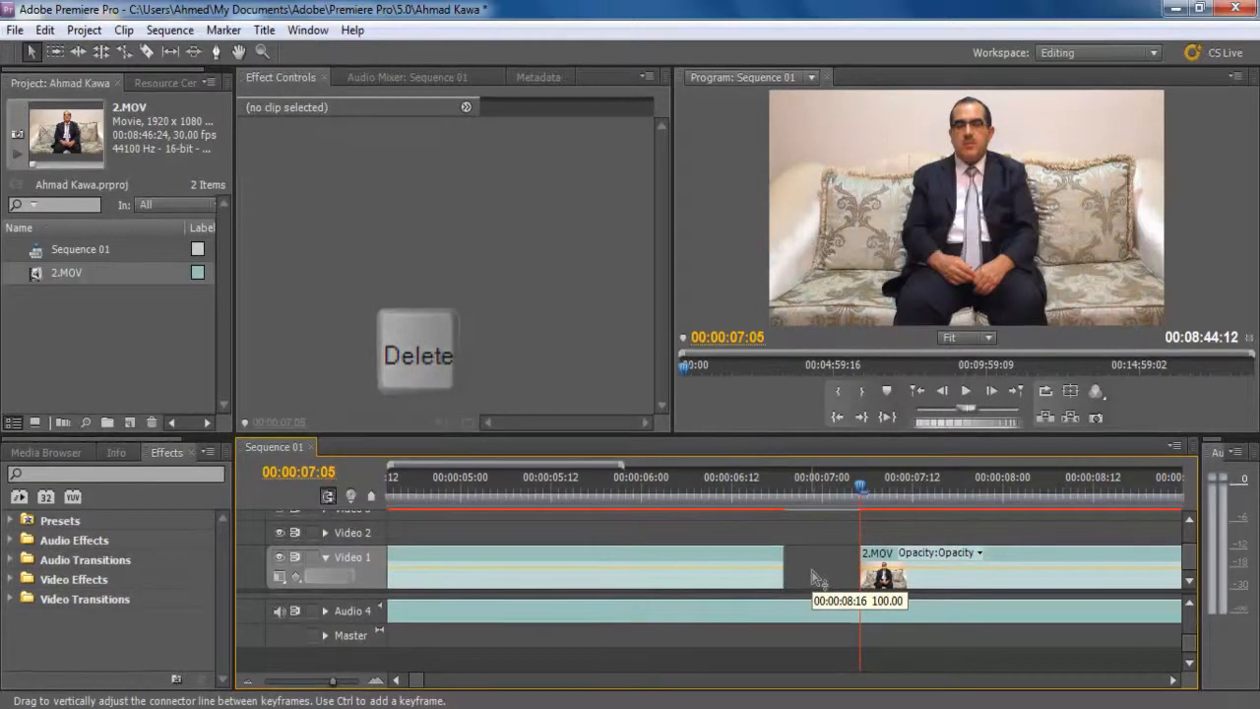
pyautogui.press('-')
pyautogui.press('-')
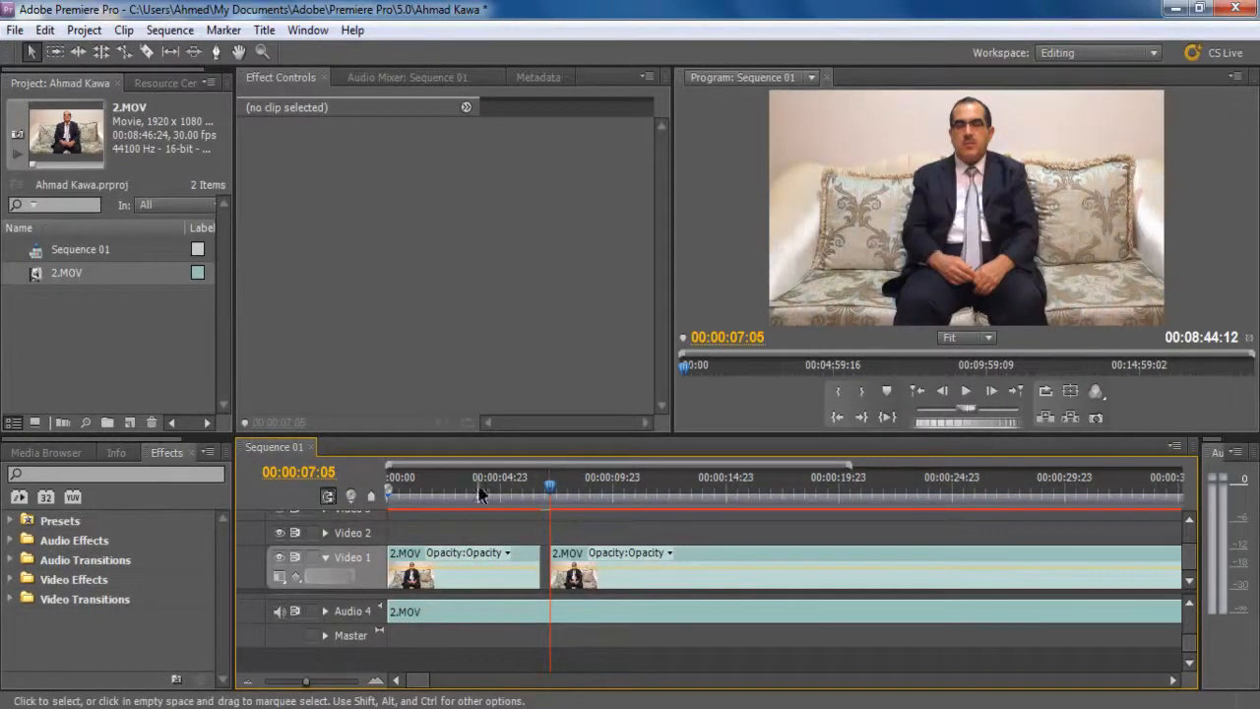
# - Import image 4.PNG from E:\chon u chi\جون وجي into the Project panel
pyautogui.click(92, 342)
pyautogui.doubleClick(92, 342)
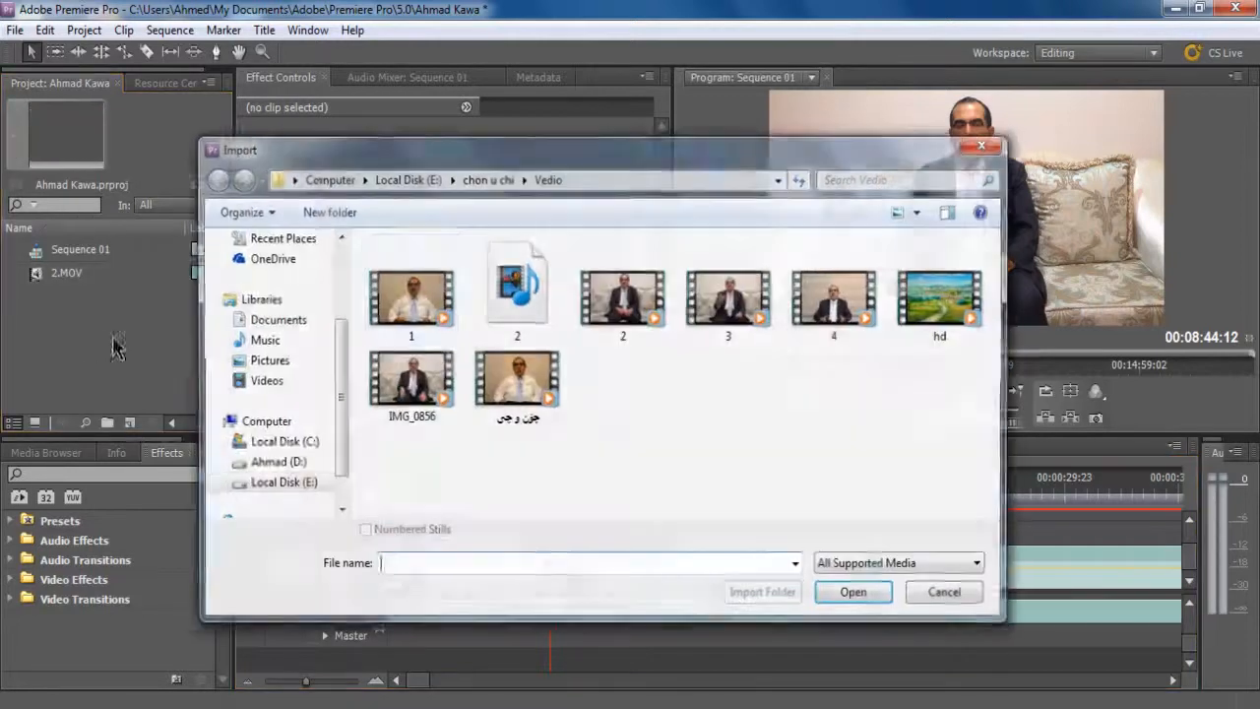
pyautogui.click(272, 483)
pyautogui.doubleClick(430, 310)
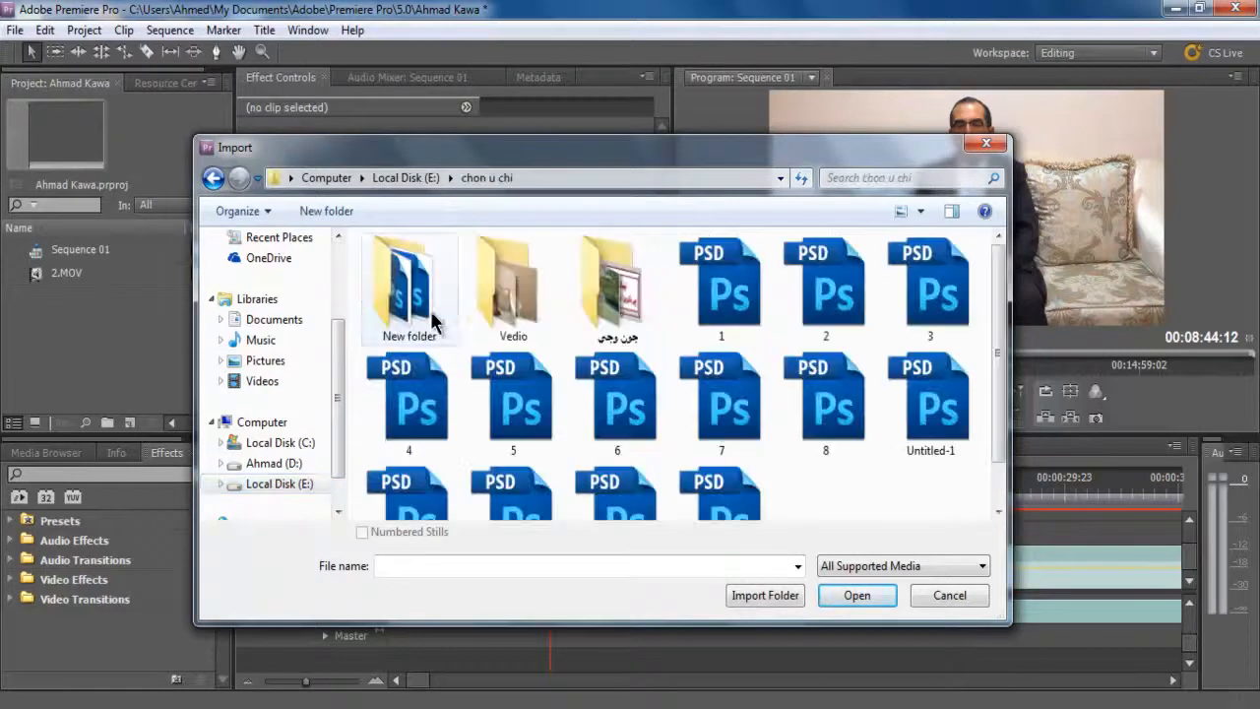
pyautogui.doubleClick(628, 313)
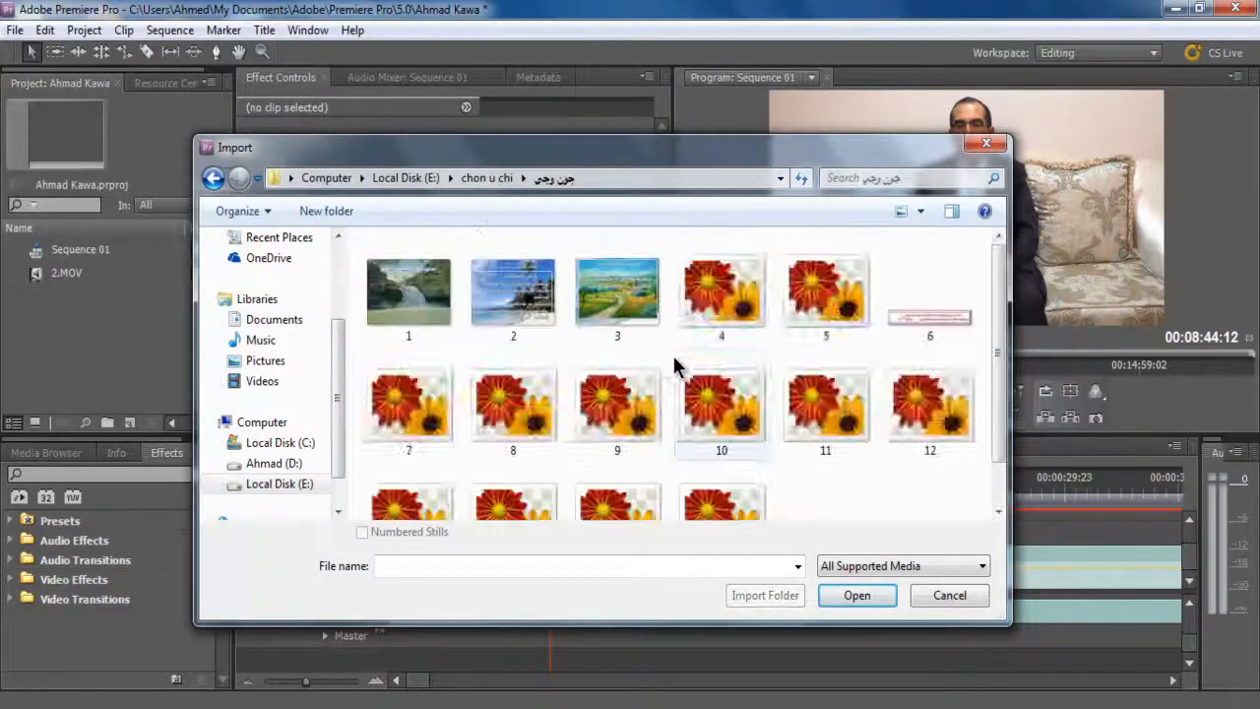
pyautogui.click(727, 313)
pyautogui.doubleClick(727, 314)
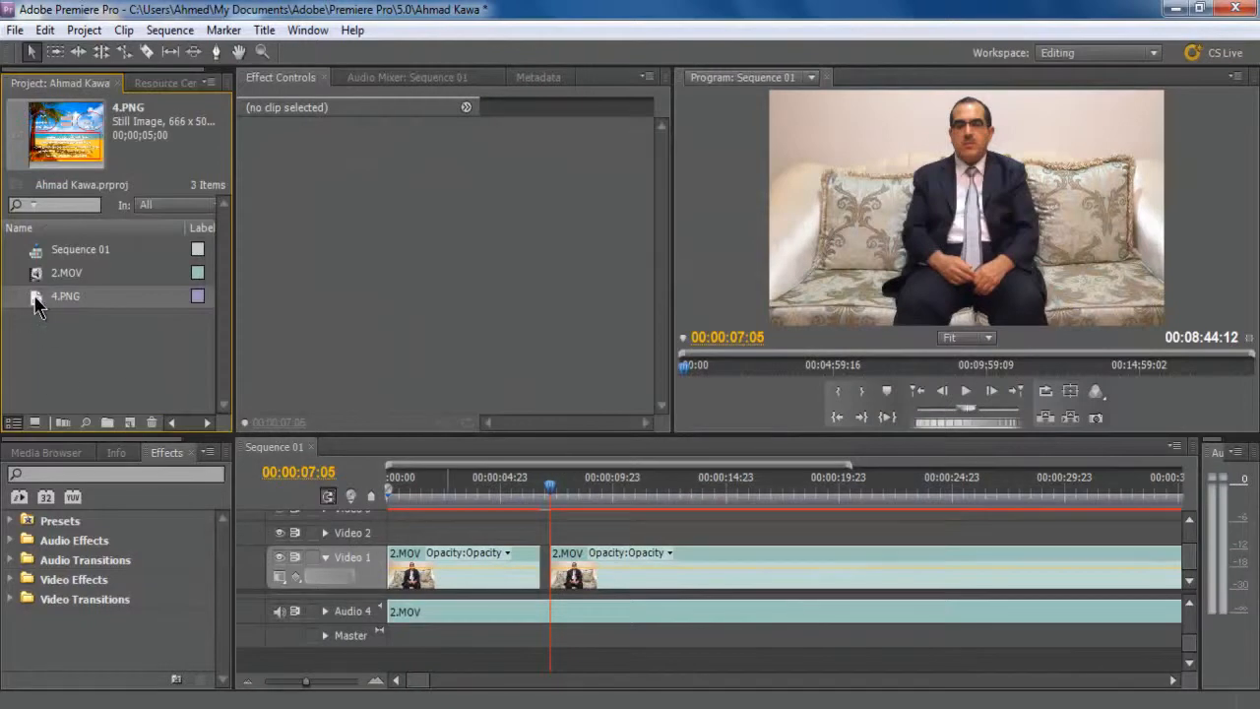
# - Place 4.PNG into the Video 1 gap between the two 2.MOV pieces, shortening it to fit
pyautogui.moveTo(201, 364); pyautogui.dragTo(544, 548)
pyautogui.moveTo(654, 537); pyautogui.dragTo(547, 548)
pyautogui.press('=')
pyautogui.press('=')
pyautogui.press('=')
pyautogui.press('=')
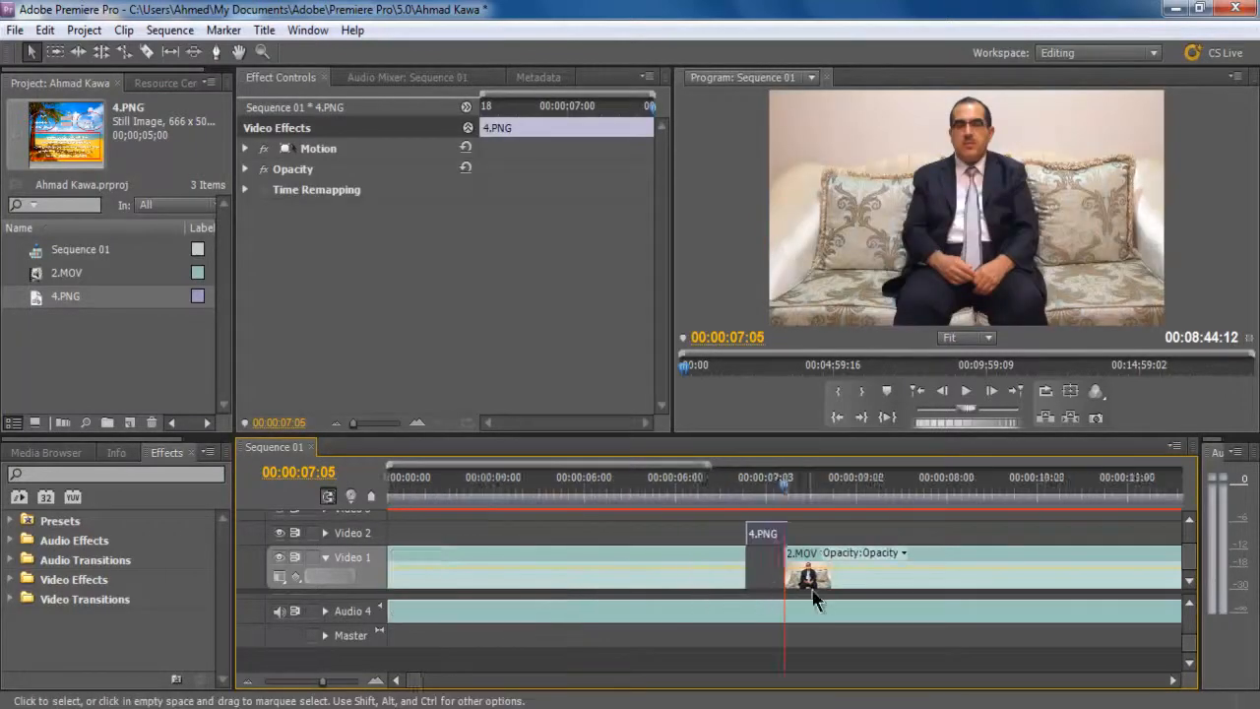
pyautogui.press('=')
pyautogui.moveTo(683, 542); pyautogui.dragTo(682, 564)
pyautogui.press('-')
pyautogui.press('-')
pyautogui.press('-')
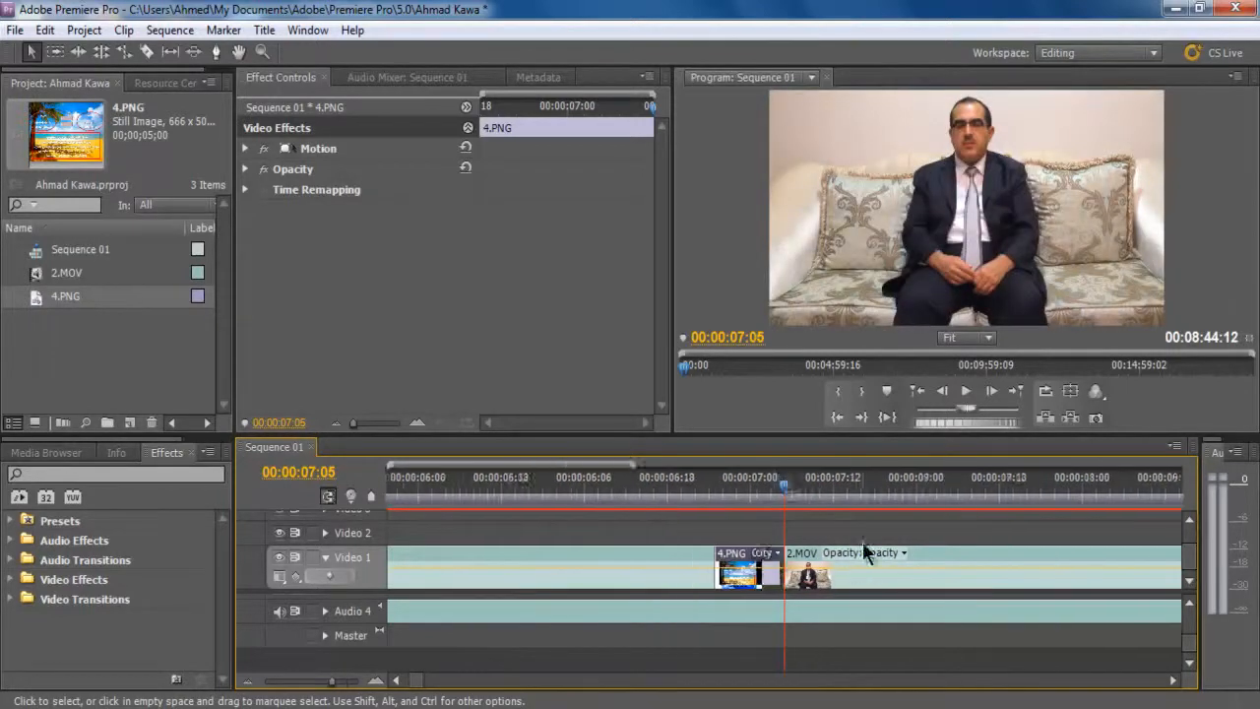
# - Enlarge the 4.PNG image to fill the frame height, then return the playhead to about 00:00:06:17
pyautogui.moveTo(782, 504); pyautogui.dragTo(756, 524)
pyautogui.doubleClick(892, 299)
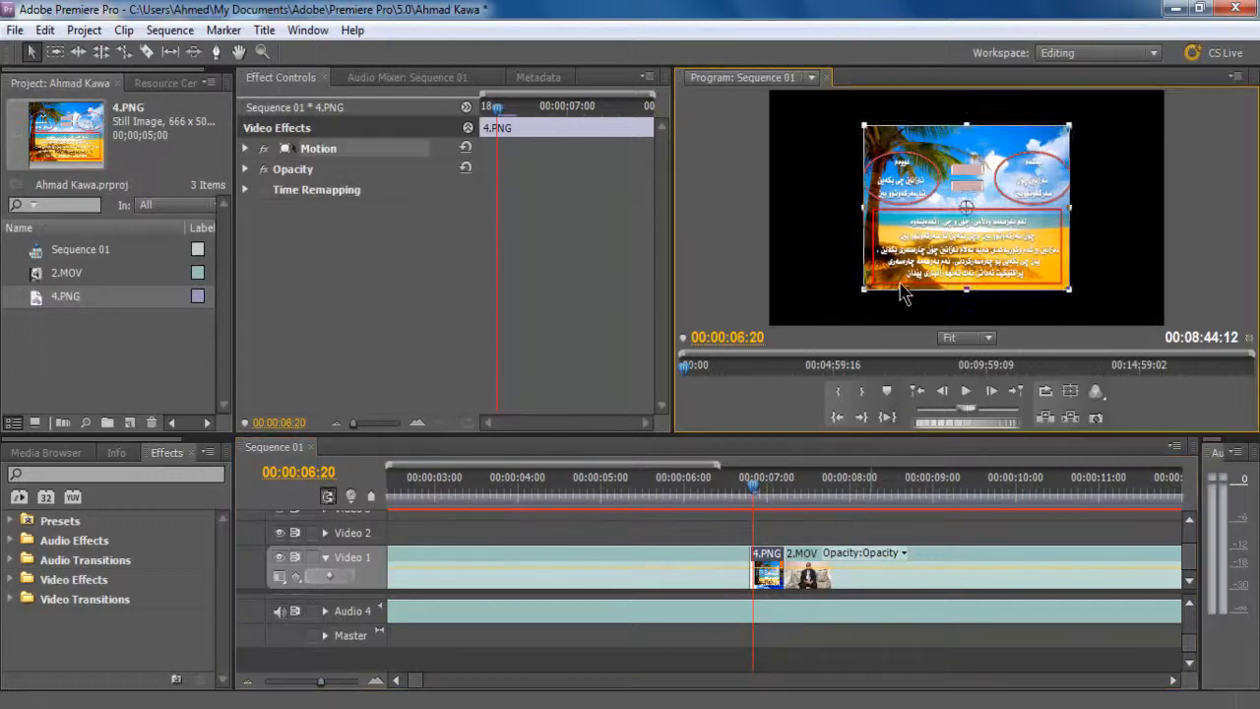
pyautogui.moveTo(863, 293); pyautogui.dragTo(849, 328)
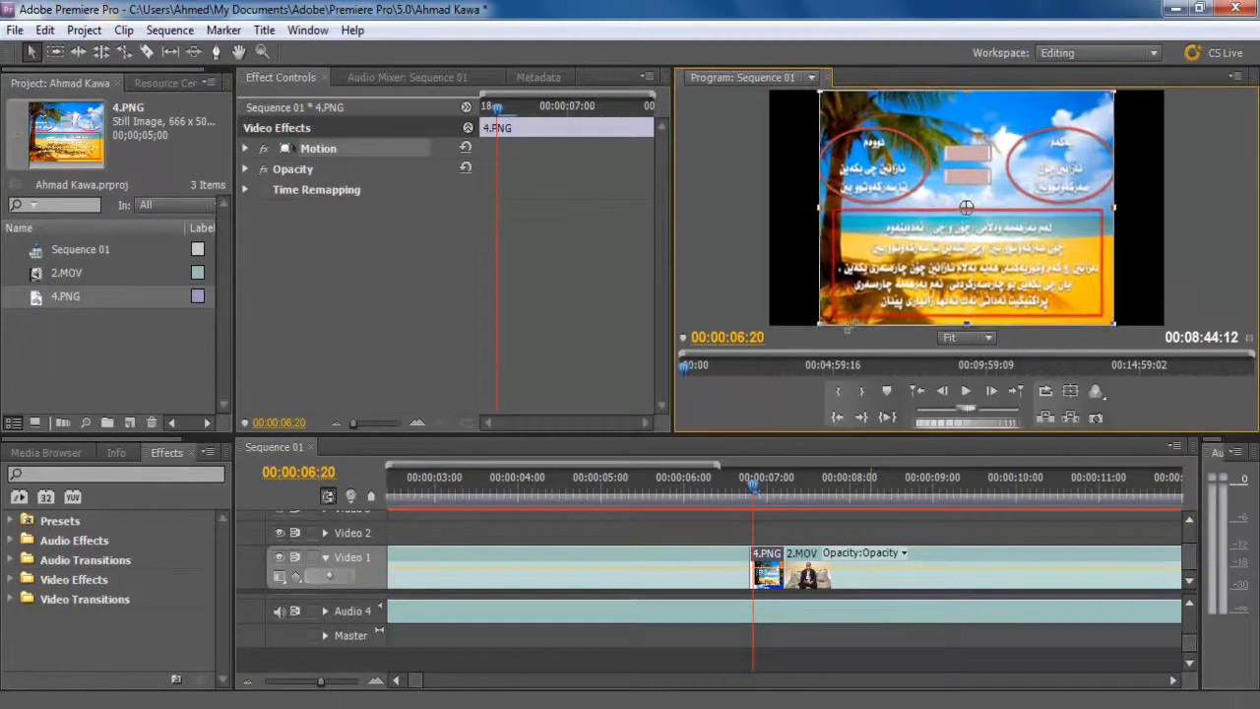
pyautogui.click(757, 532)
pyautogui.click(747, 492)
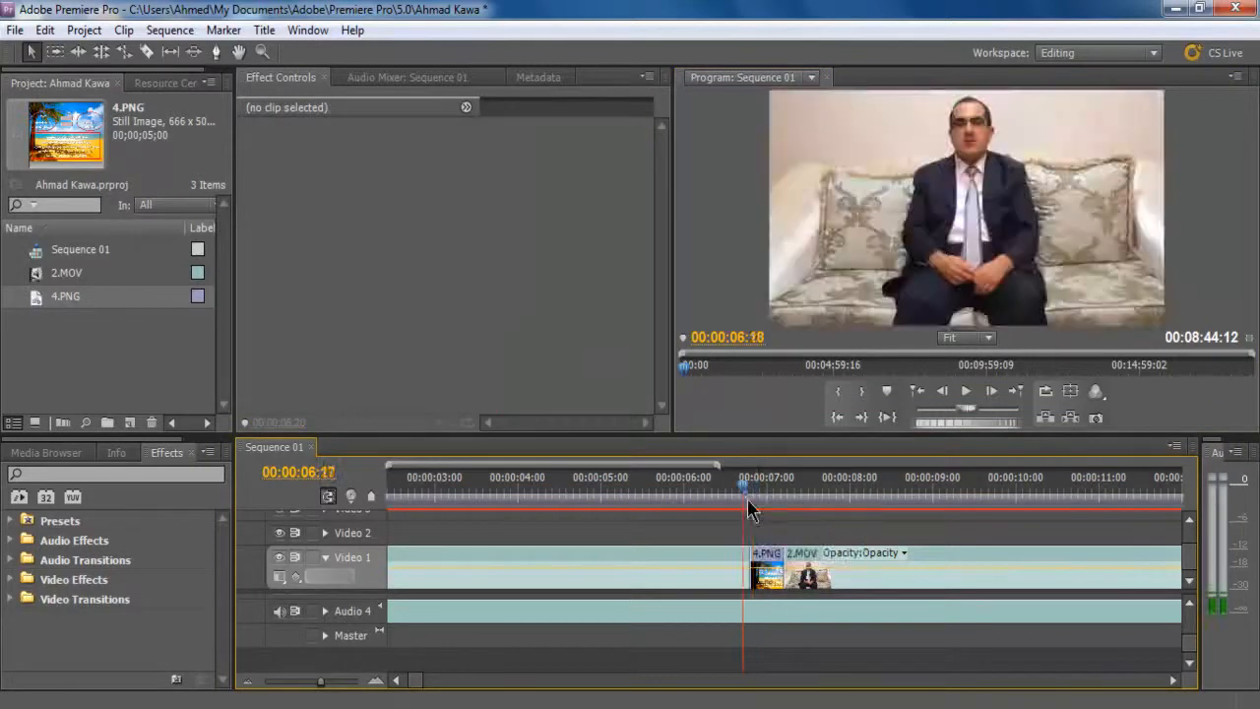
# - Play back the edit from around 00:00:06:13 to review the 4.PNG still
pyautogui.press('-')
pyautogui.press('-')
pyautogui.press('-')
pyautogui.press('-')
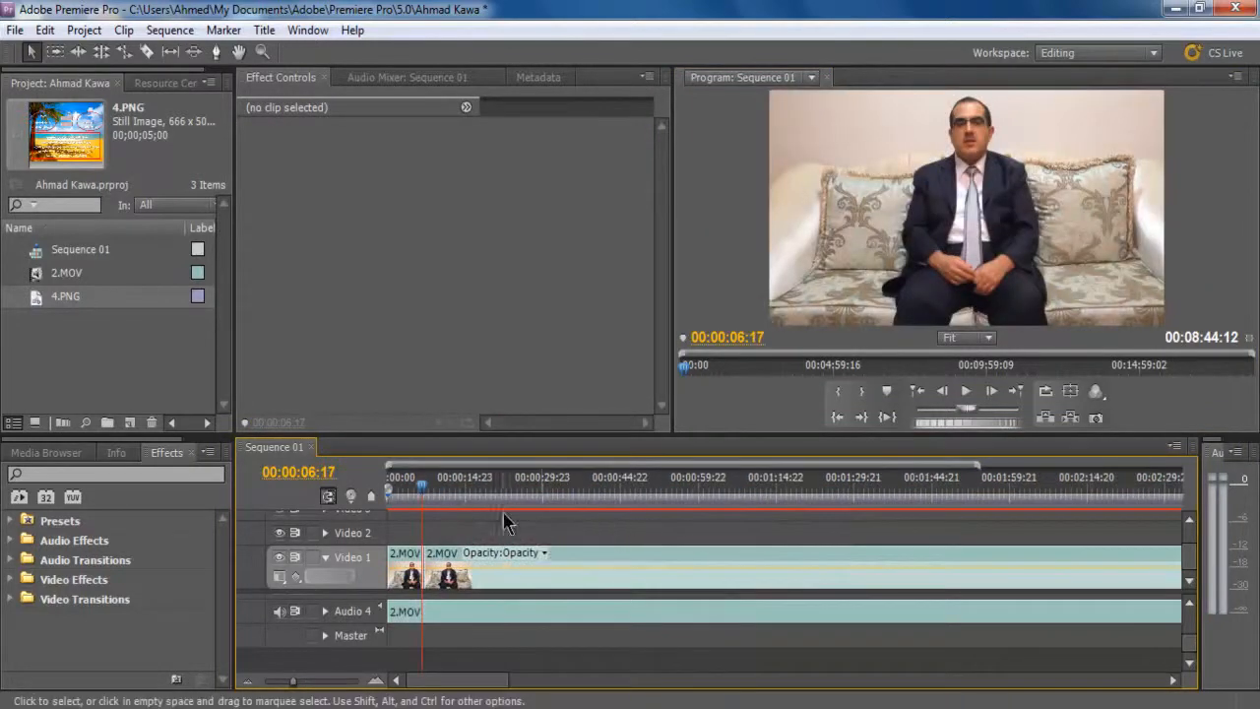
pyautogui.press('=')
pyautogui.press('=')
pyautogui.press('=')
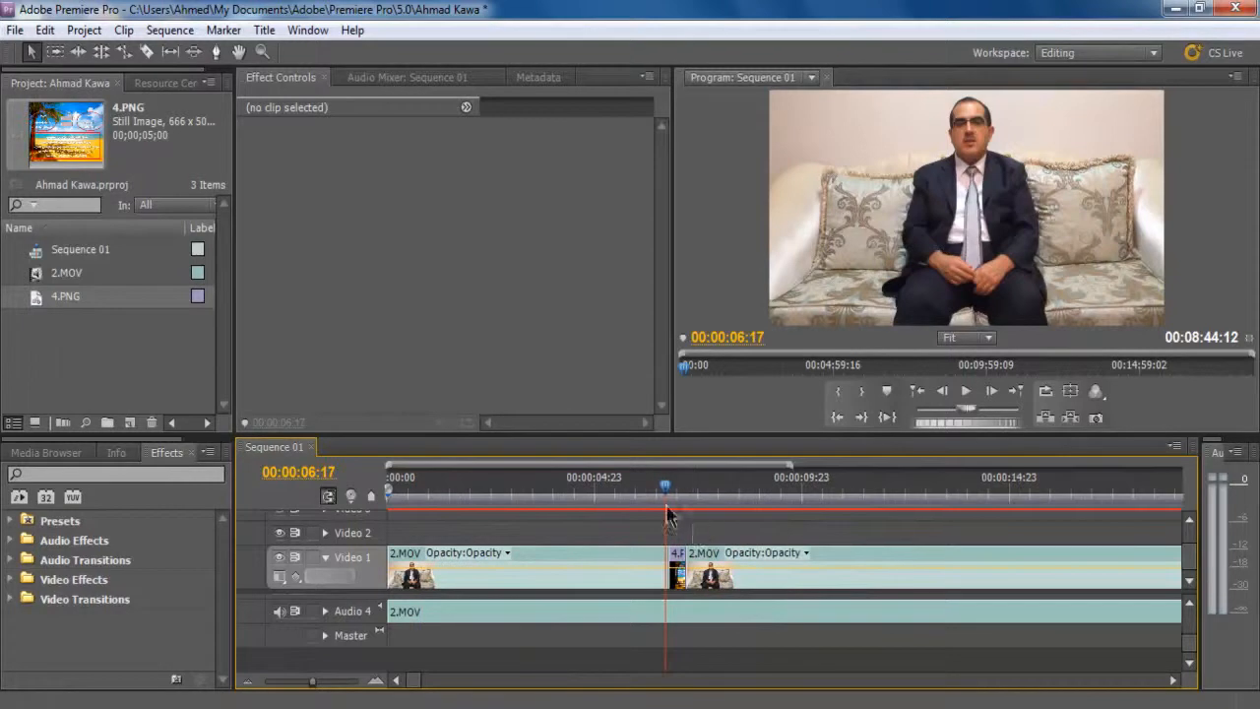
pyautogui.moveTo(667, 486); pyautogui.dragTo(659, 514)
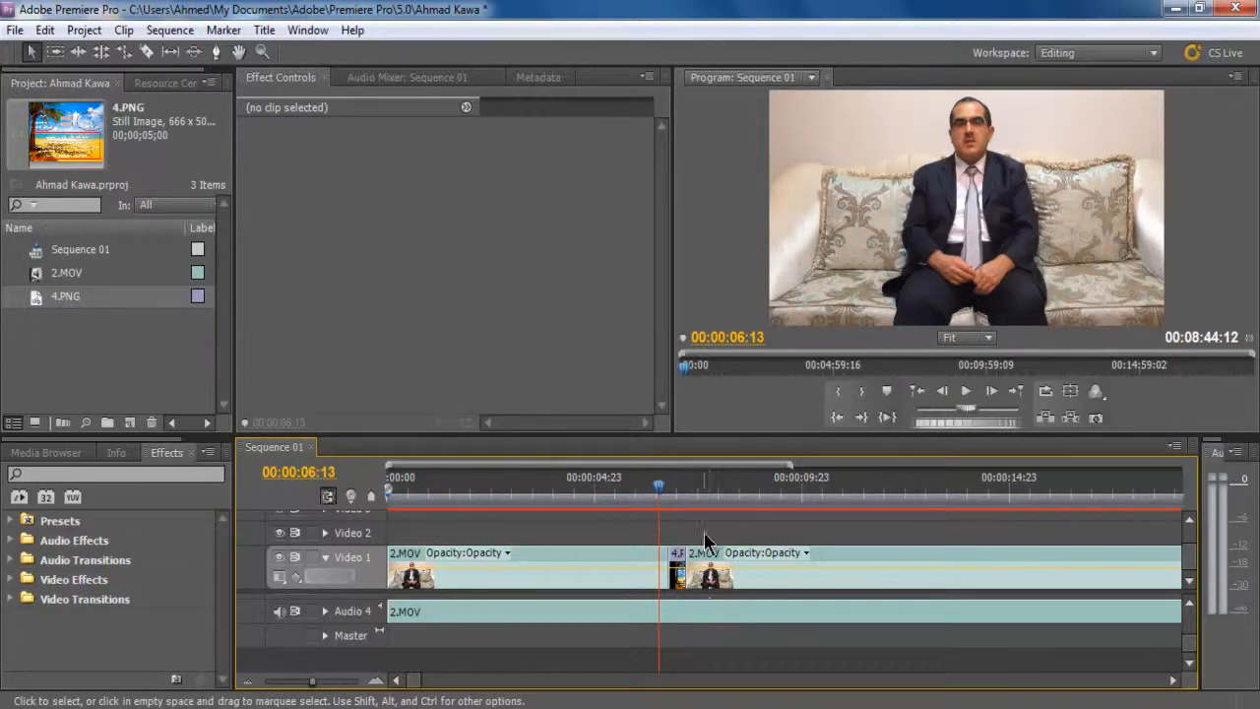
pyautogui.press('Left')
pyautogui.press('Left')
pyautogui.press('Left')
pyautogui.press('Left')
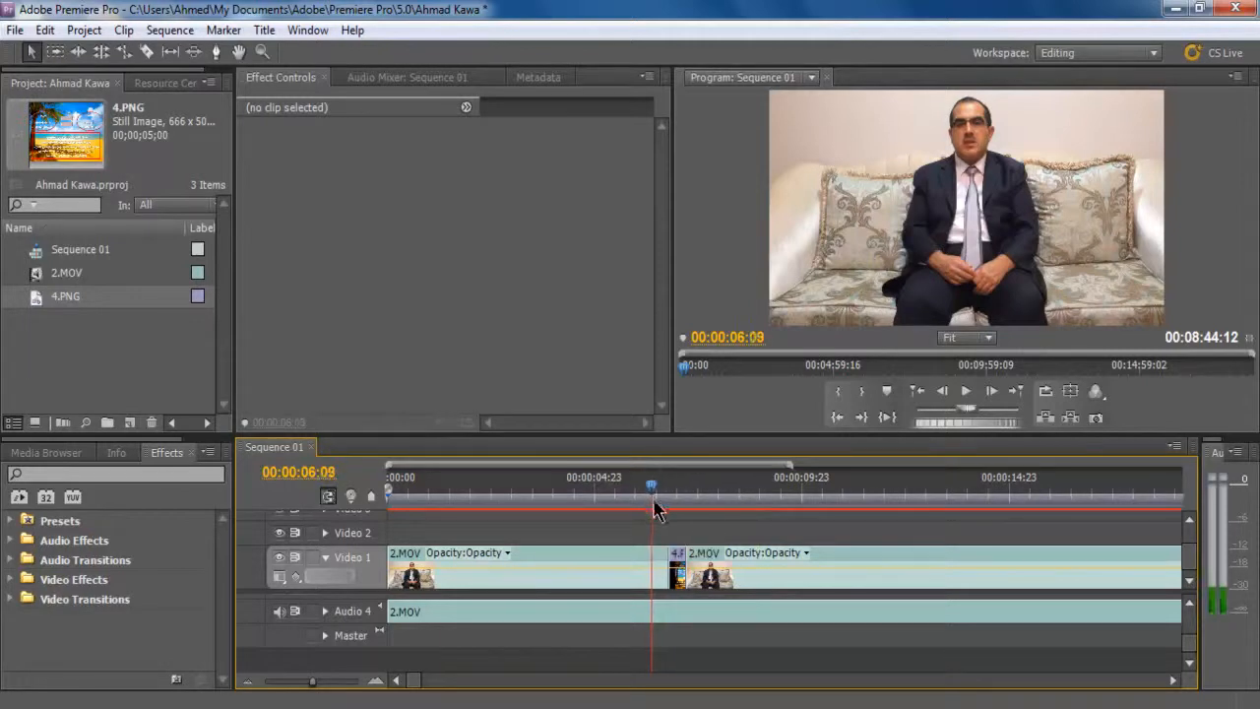
pyautogui.press('space')
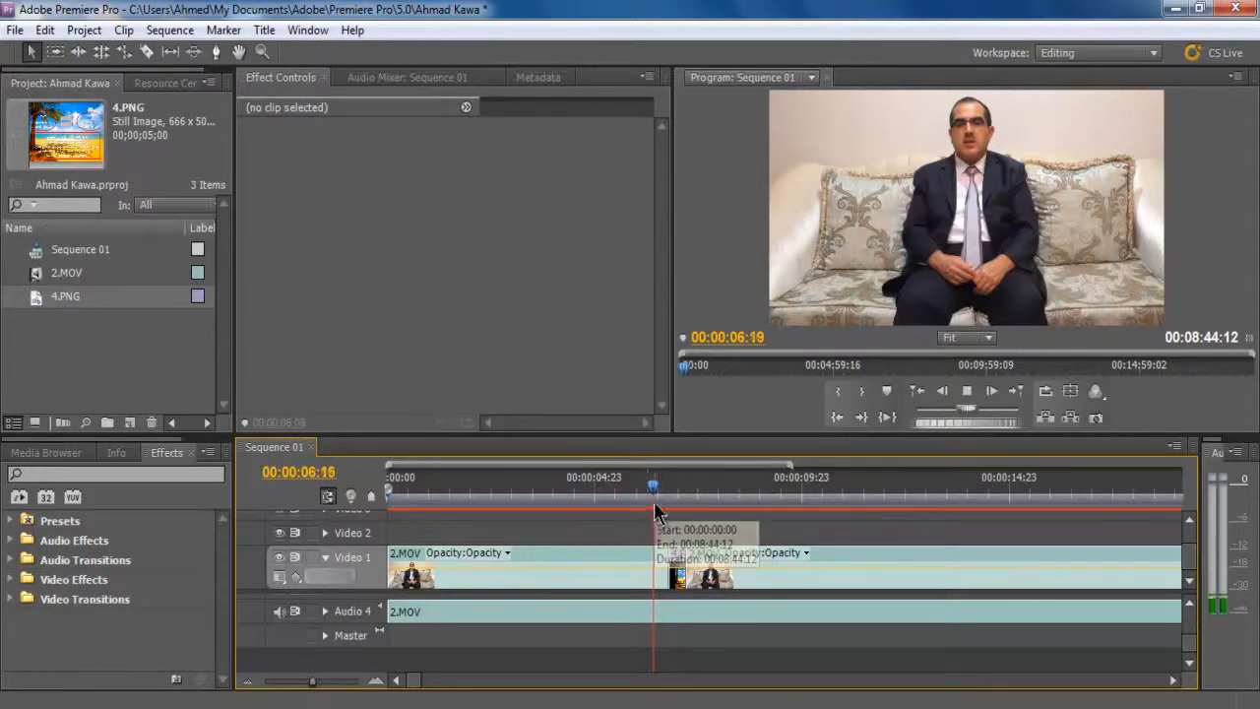
pyautogui.press('space')
pyautogui.click(678, 563)
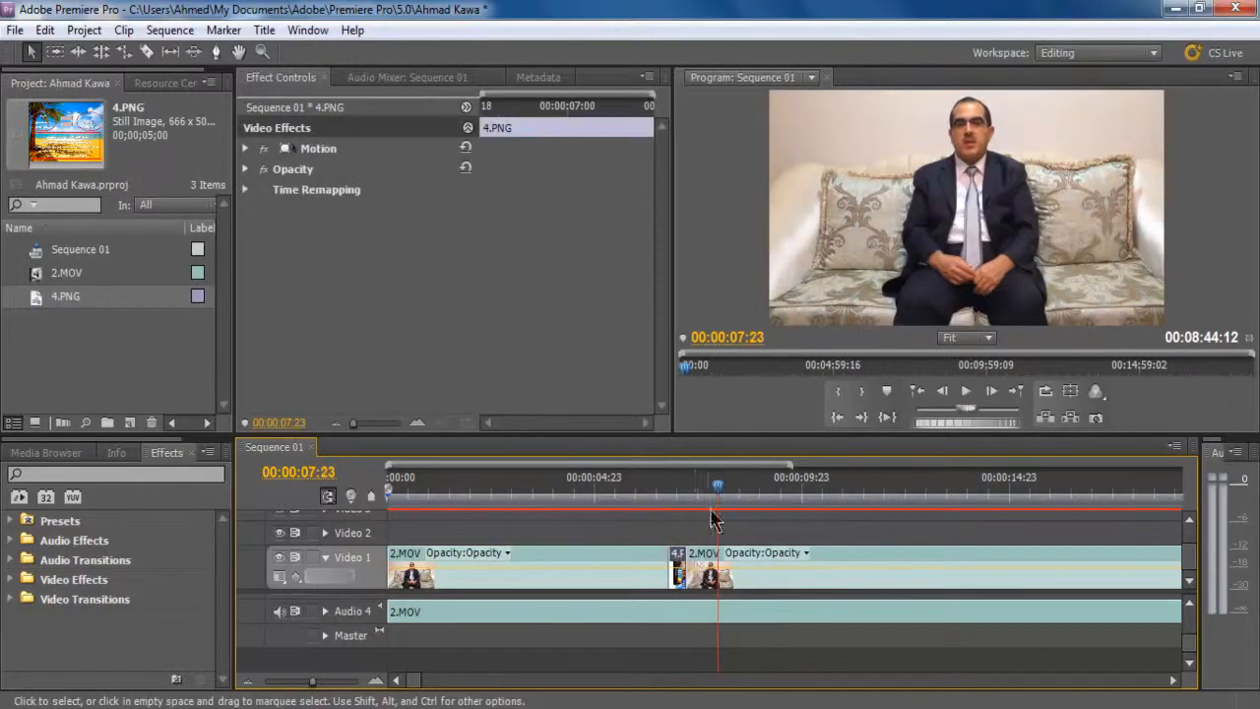
# - Cut the 2.MOV video at 00:00:10:09 and delete the piece after 4.PNG
pyautogui.moveTo(720, 491); pyautogui.dragTo(819, 557)
pyautogui.press('c')
pyautogui.click(821, 570)
pyautogui.press('v')
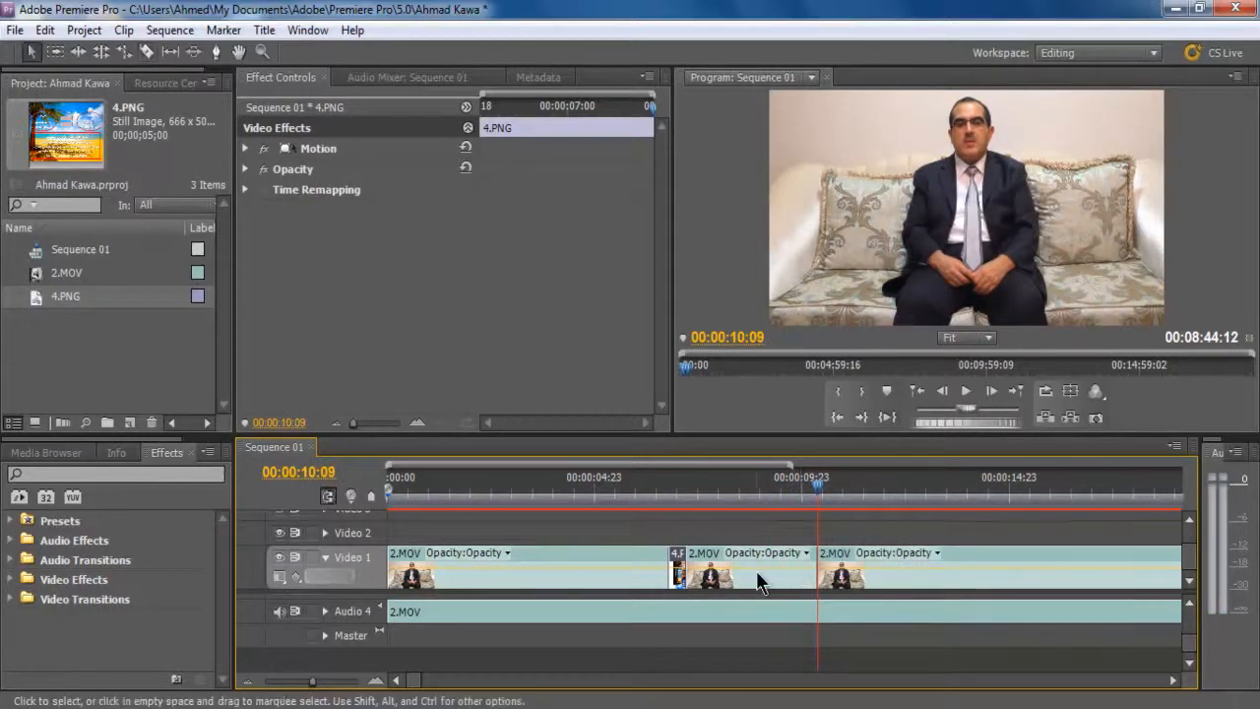
pyautogui.click(758, 581)
pyautogui.press('Delete')
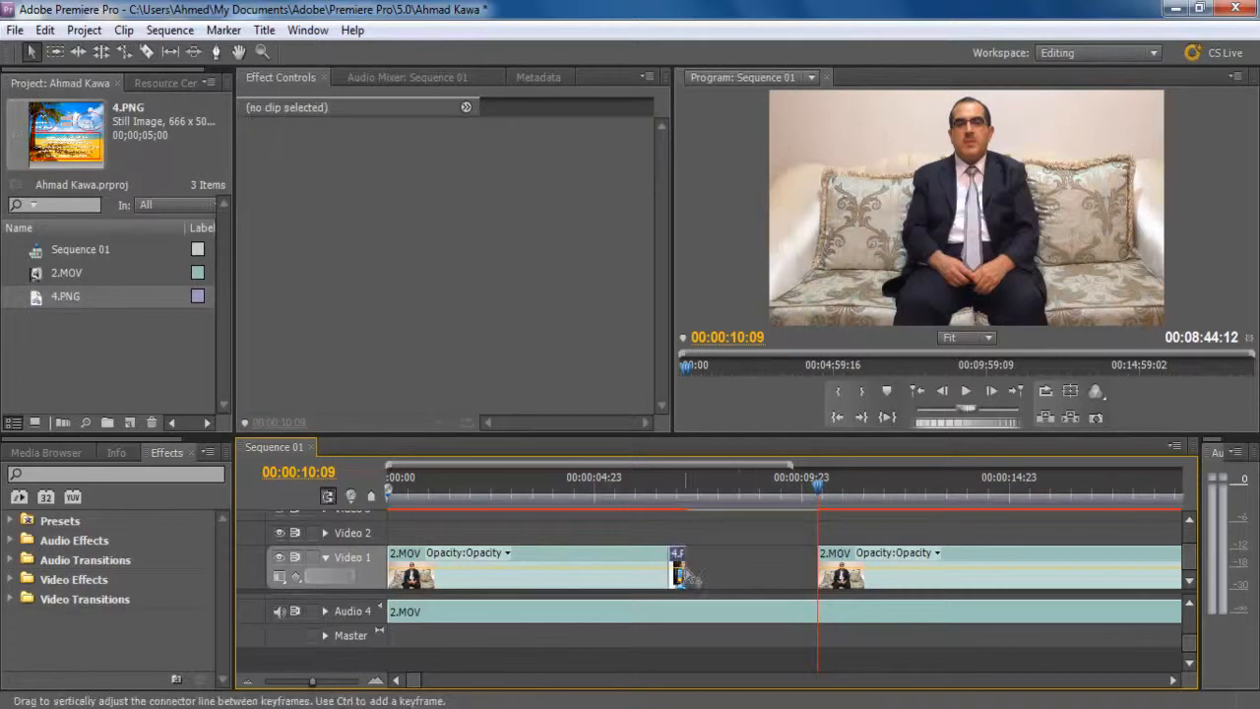
# - Extend the 4.PNG still to meet the next 2.MOV piece and play back the result
pyautogui.click(682, 571)
pyautogui.moveTo(681, 565); pyautogui.dragTo(815, 572)
pyautogui.moveTo(820, 490); pyautogui.dragTo(671, 552)
pyautogui.press('space')
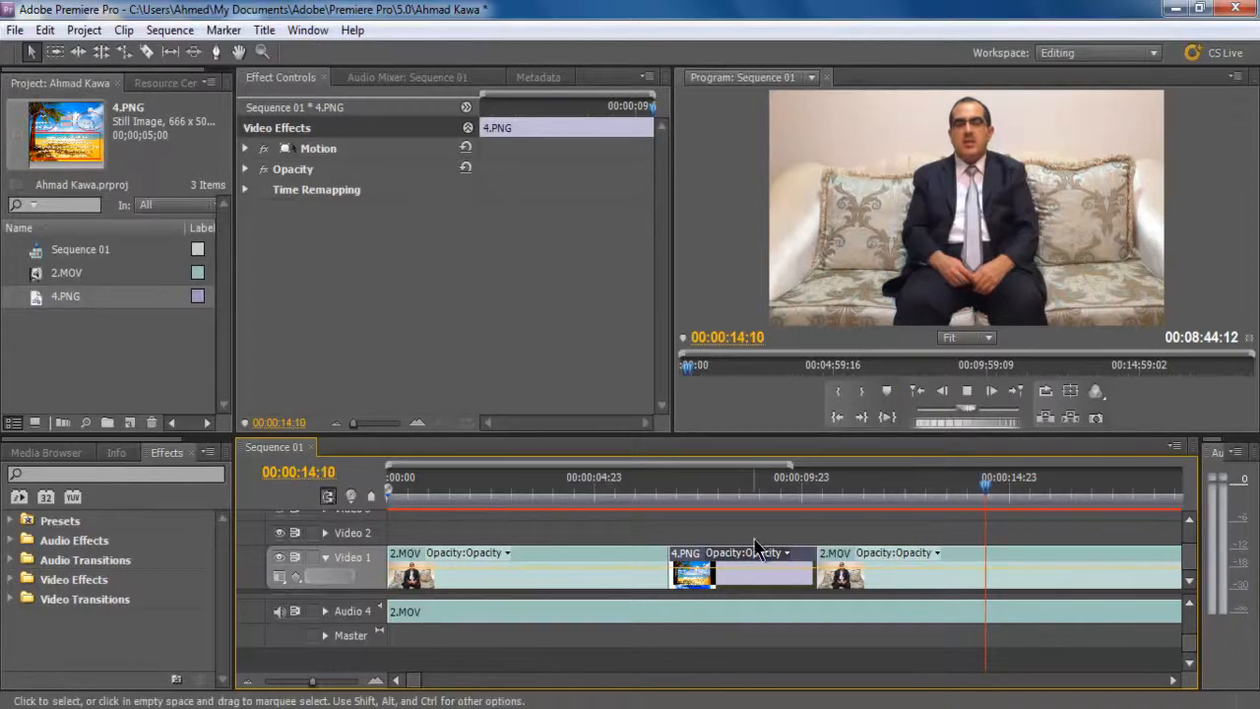
pyautogui.moveTo(984, 493); pyautogui.dragTo(853, 598)
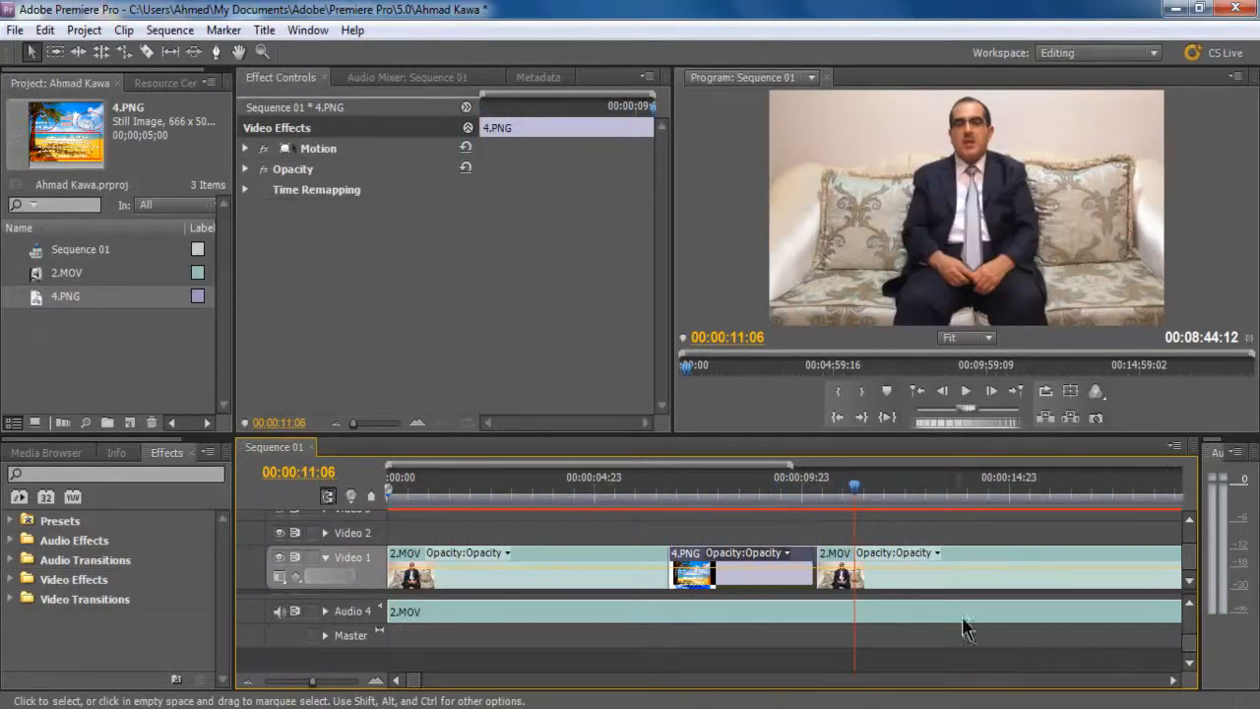
# - Select the 2.MOV video and audio clips in turn and inspect the first clip's context menu
pyautogui.click(741, 531)
pyautogui.click(905, 574)
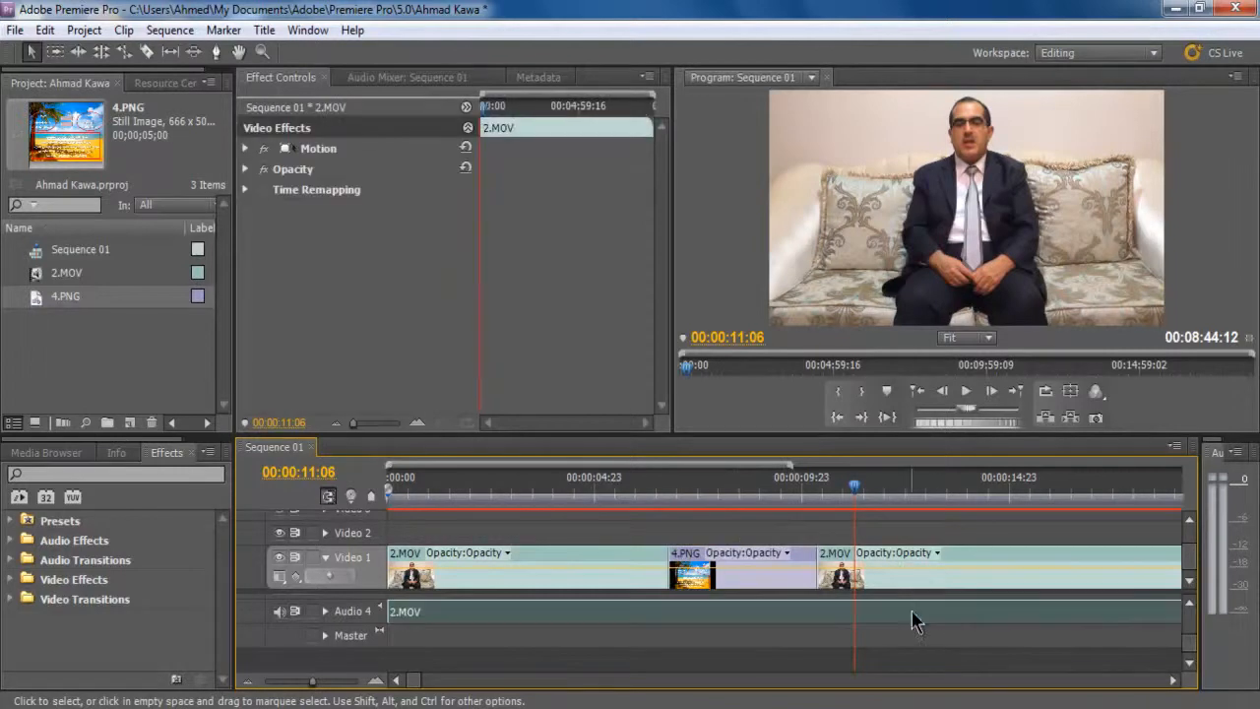
pyautogui.click(916, 605)
pyautogui.click(550, 584)
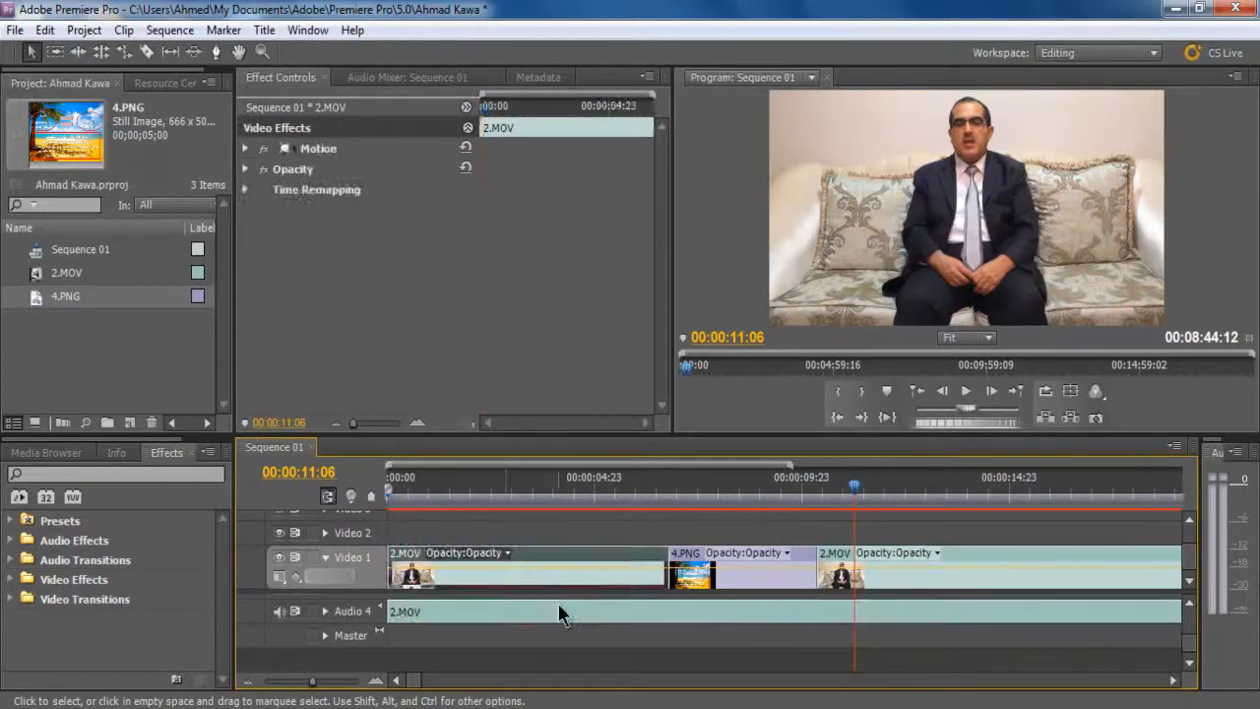
pyautogui.rightClick(558, 582)
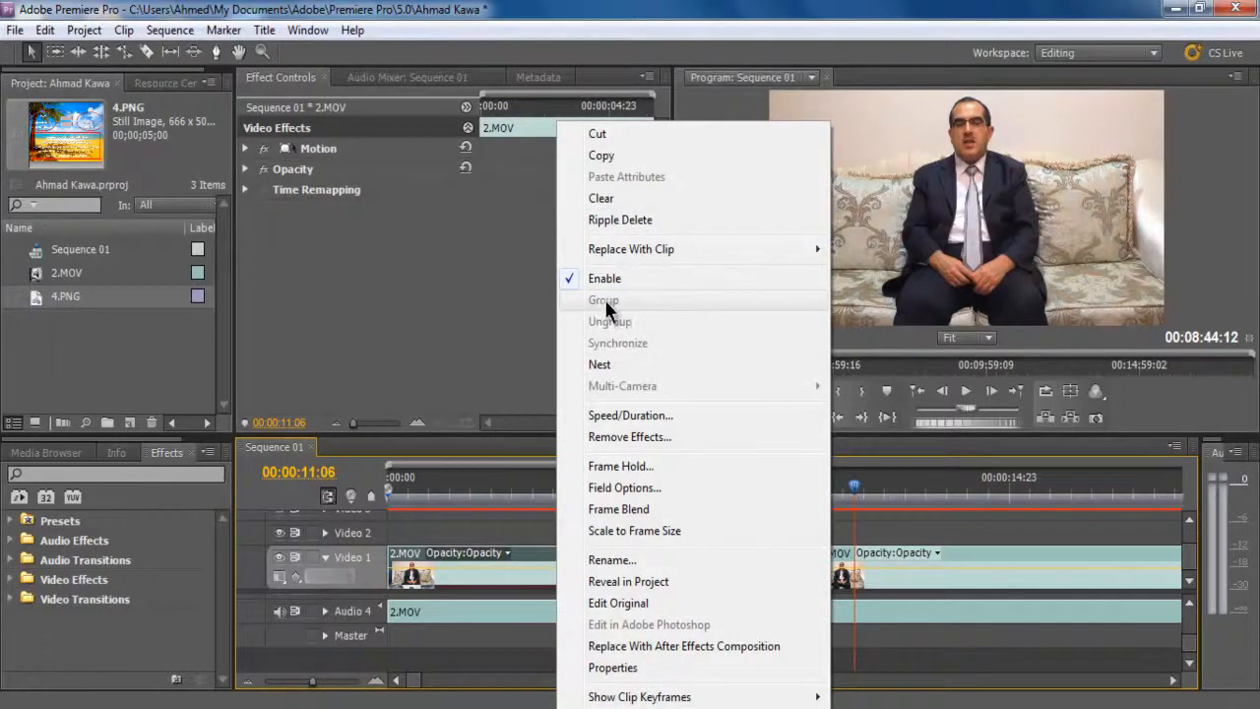
pyautogui.click(532, 528)
# - Delete the 2.MOV audio clip from Audio 4 and play the sequence from 00:00:03:11
pyautogui.click(566, 610)
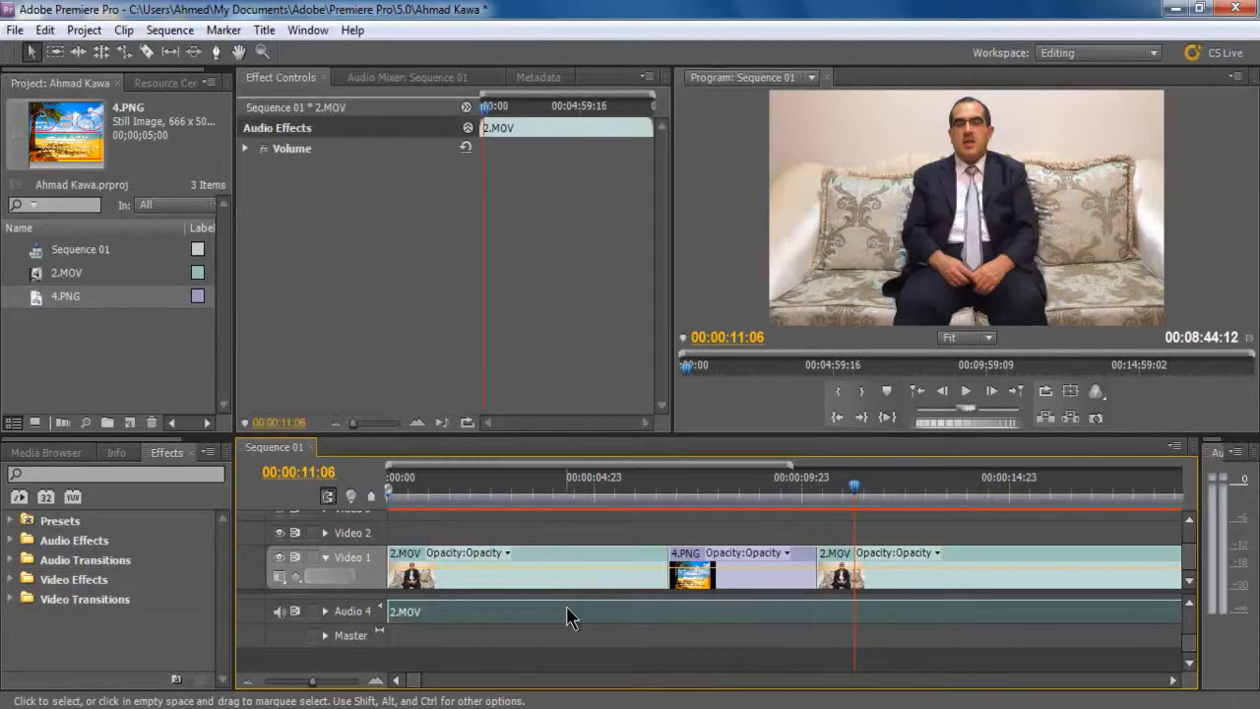
pyautogui.moveTo(854, 487); pyautogui.dragTo(530, 623)
pyautogui.click(599, 581)
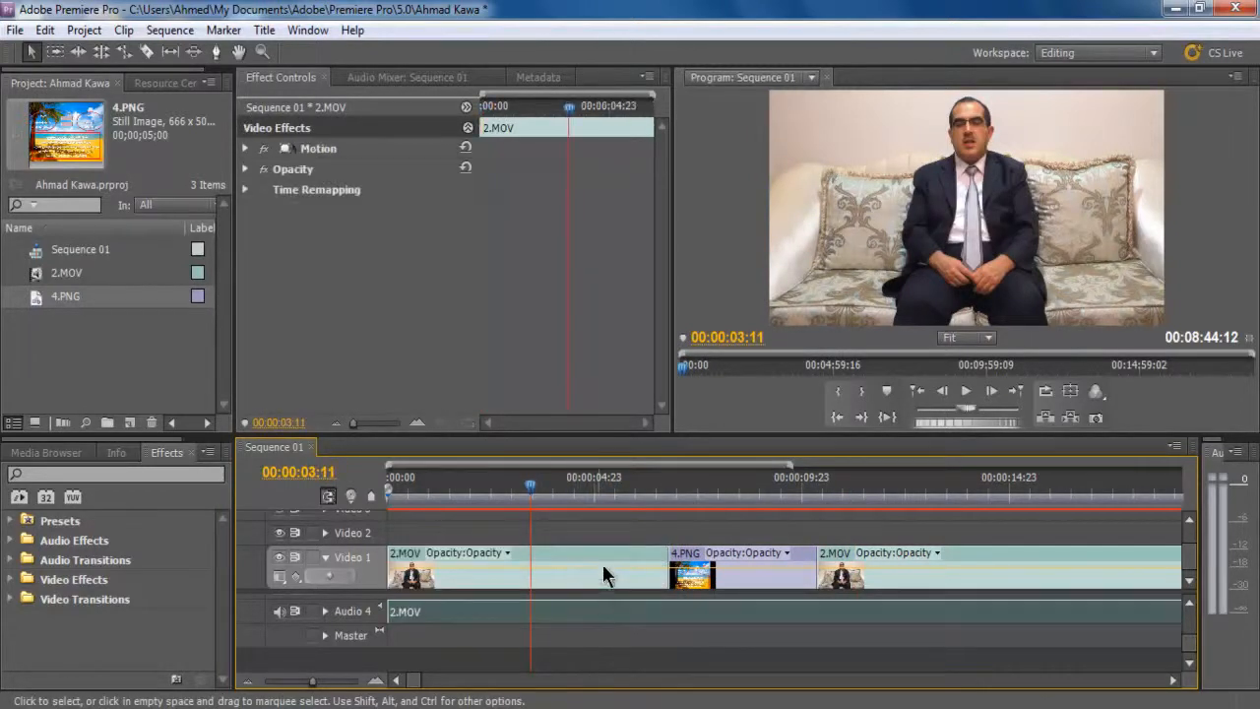
pyautogui.click(598, 615)
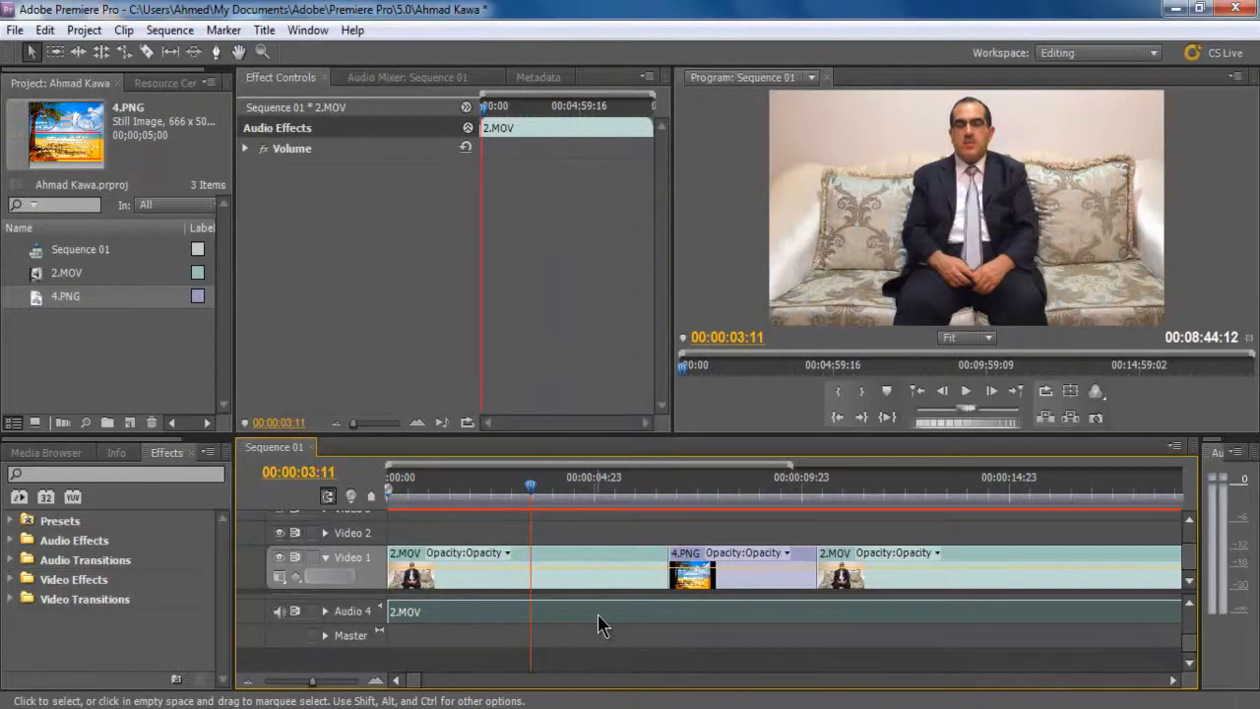
pyautogui.press('Delete')
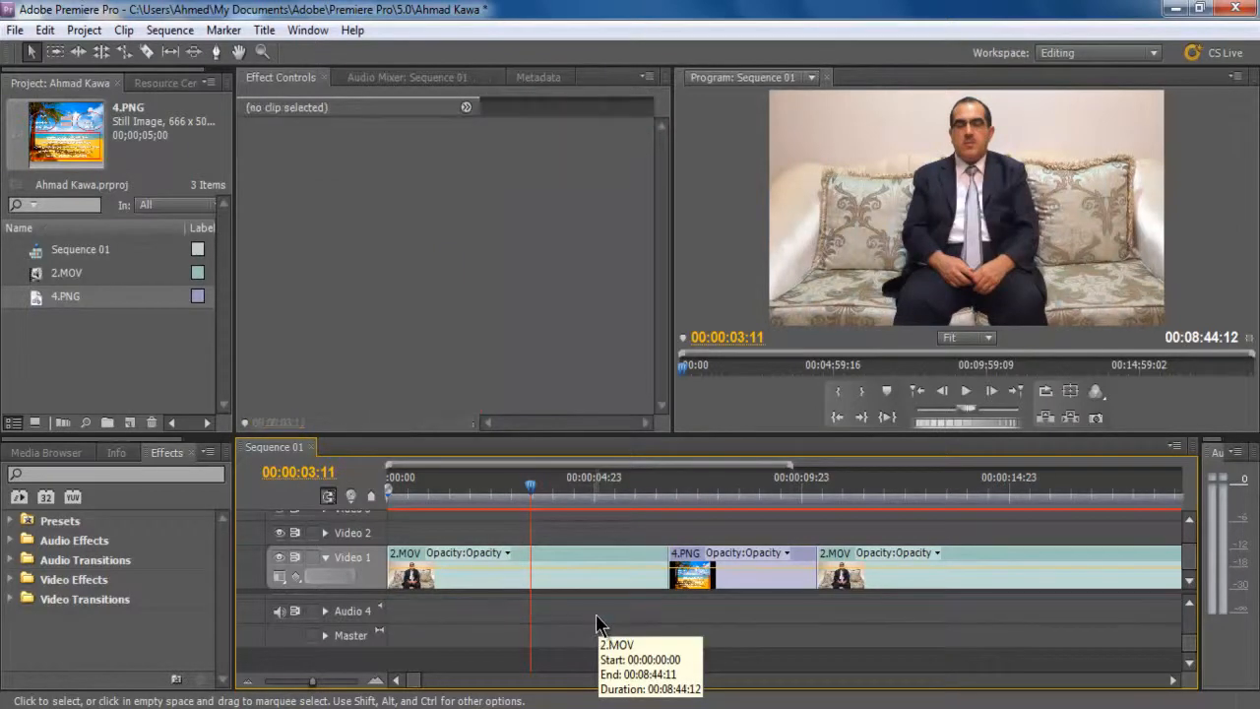
pyautogui.press('space')
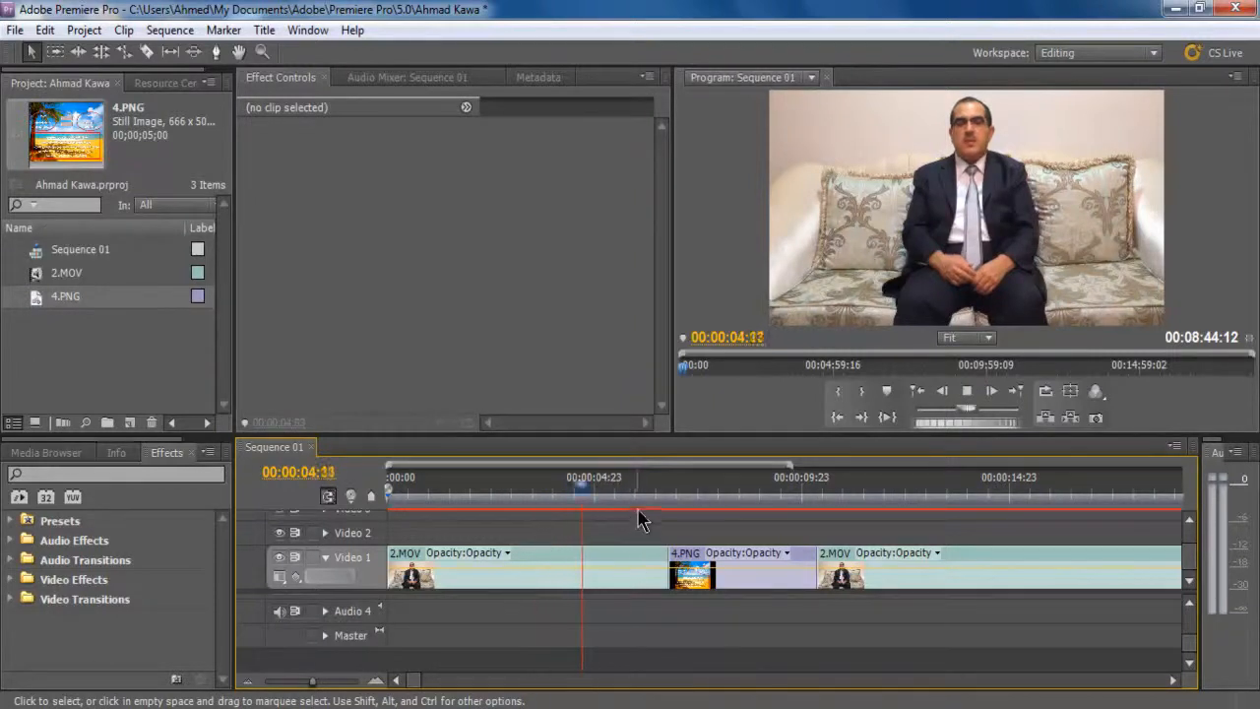
# - Select the first 2.MOV clip and expand Motion: Position 640/360, Scale 67, Anchor Point 960/540
pyautogui.click(579, 495)
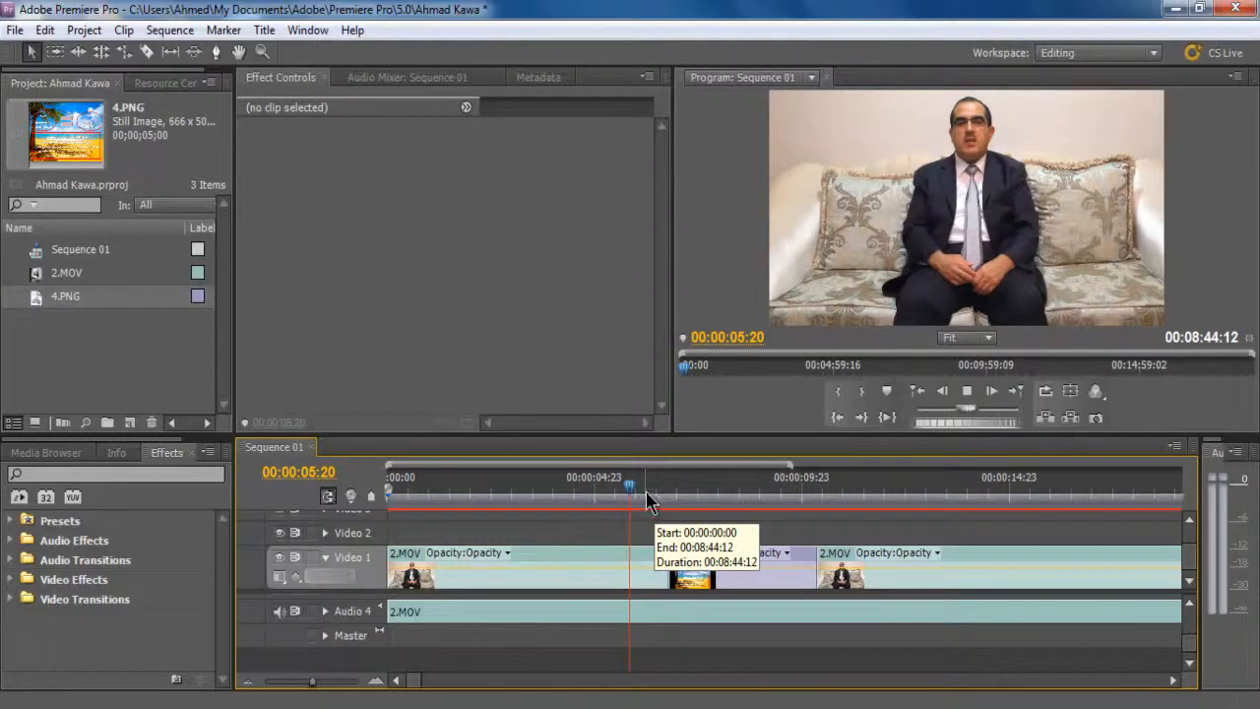
pyautogui.moveTo(636, 495); pyautogui.dragTo(587, 600)
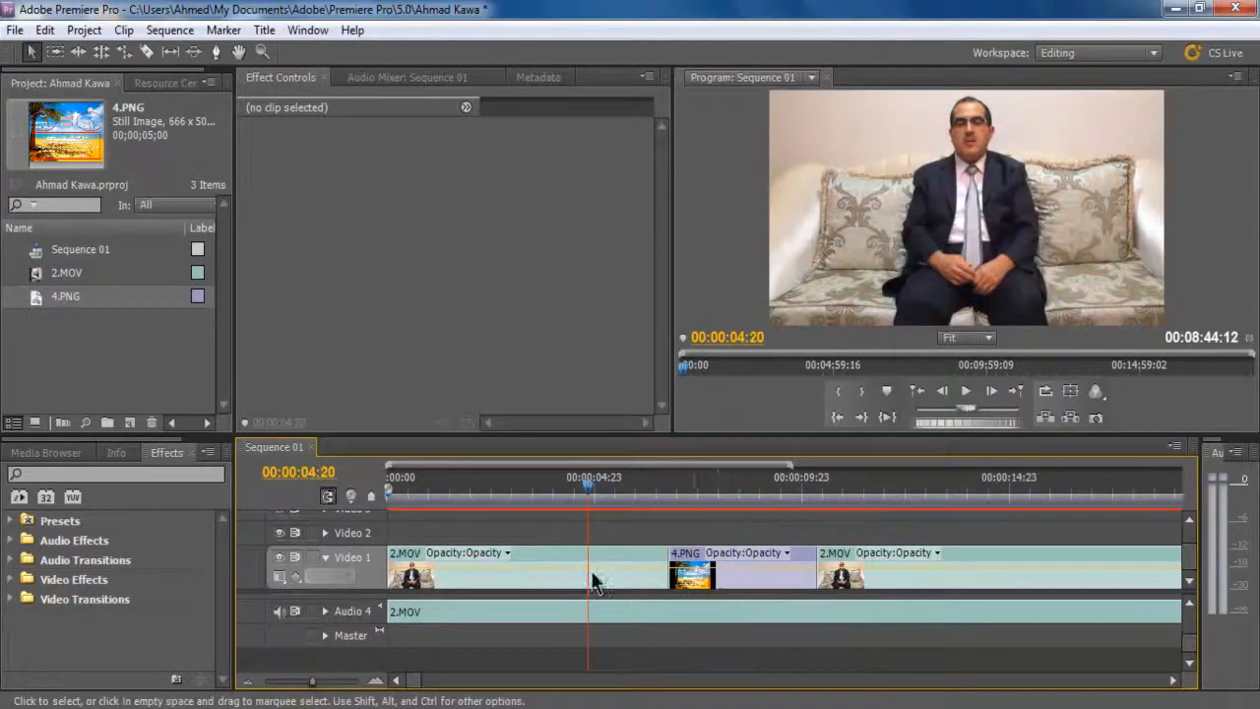
pyautogui.click(594, 583)
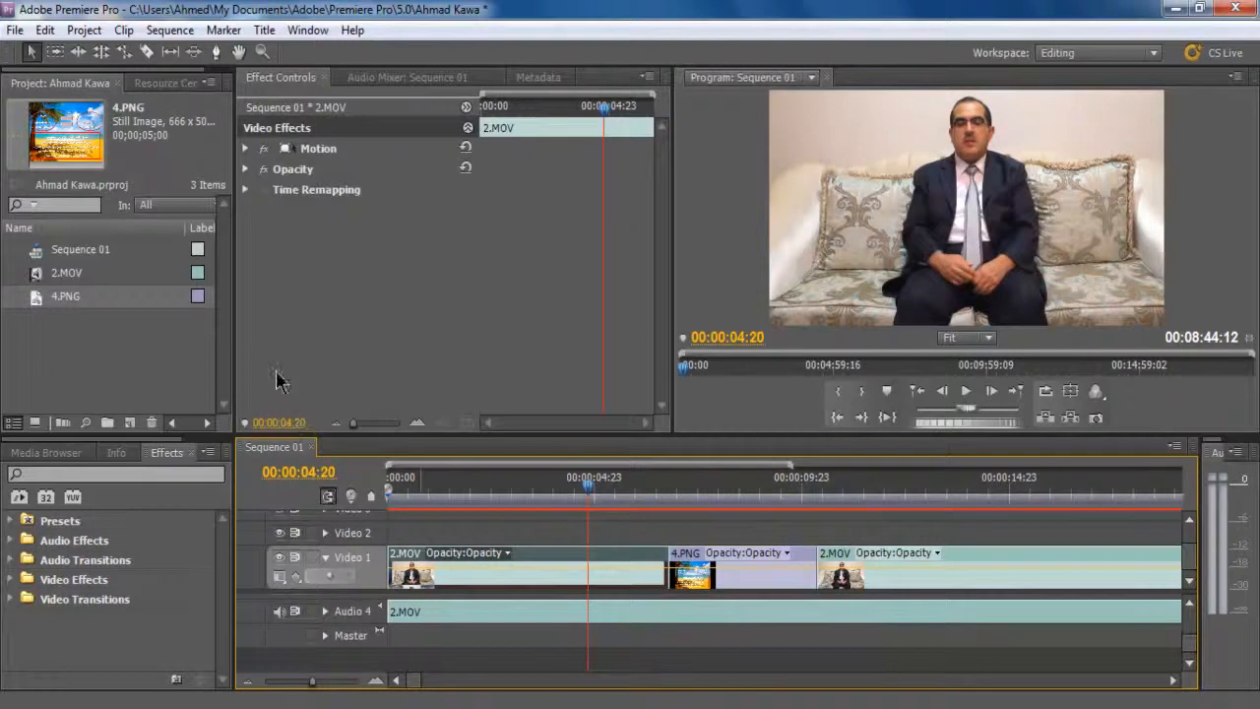
pyautogui.click(247, 148)
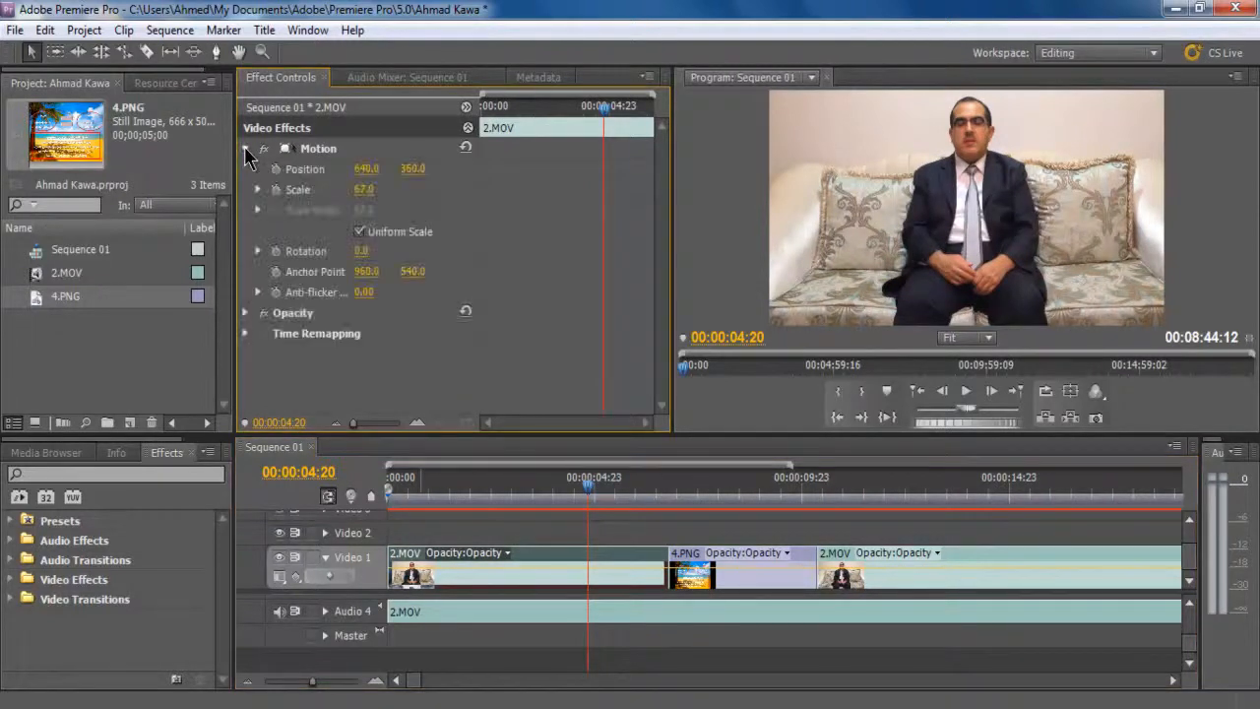